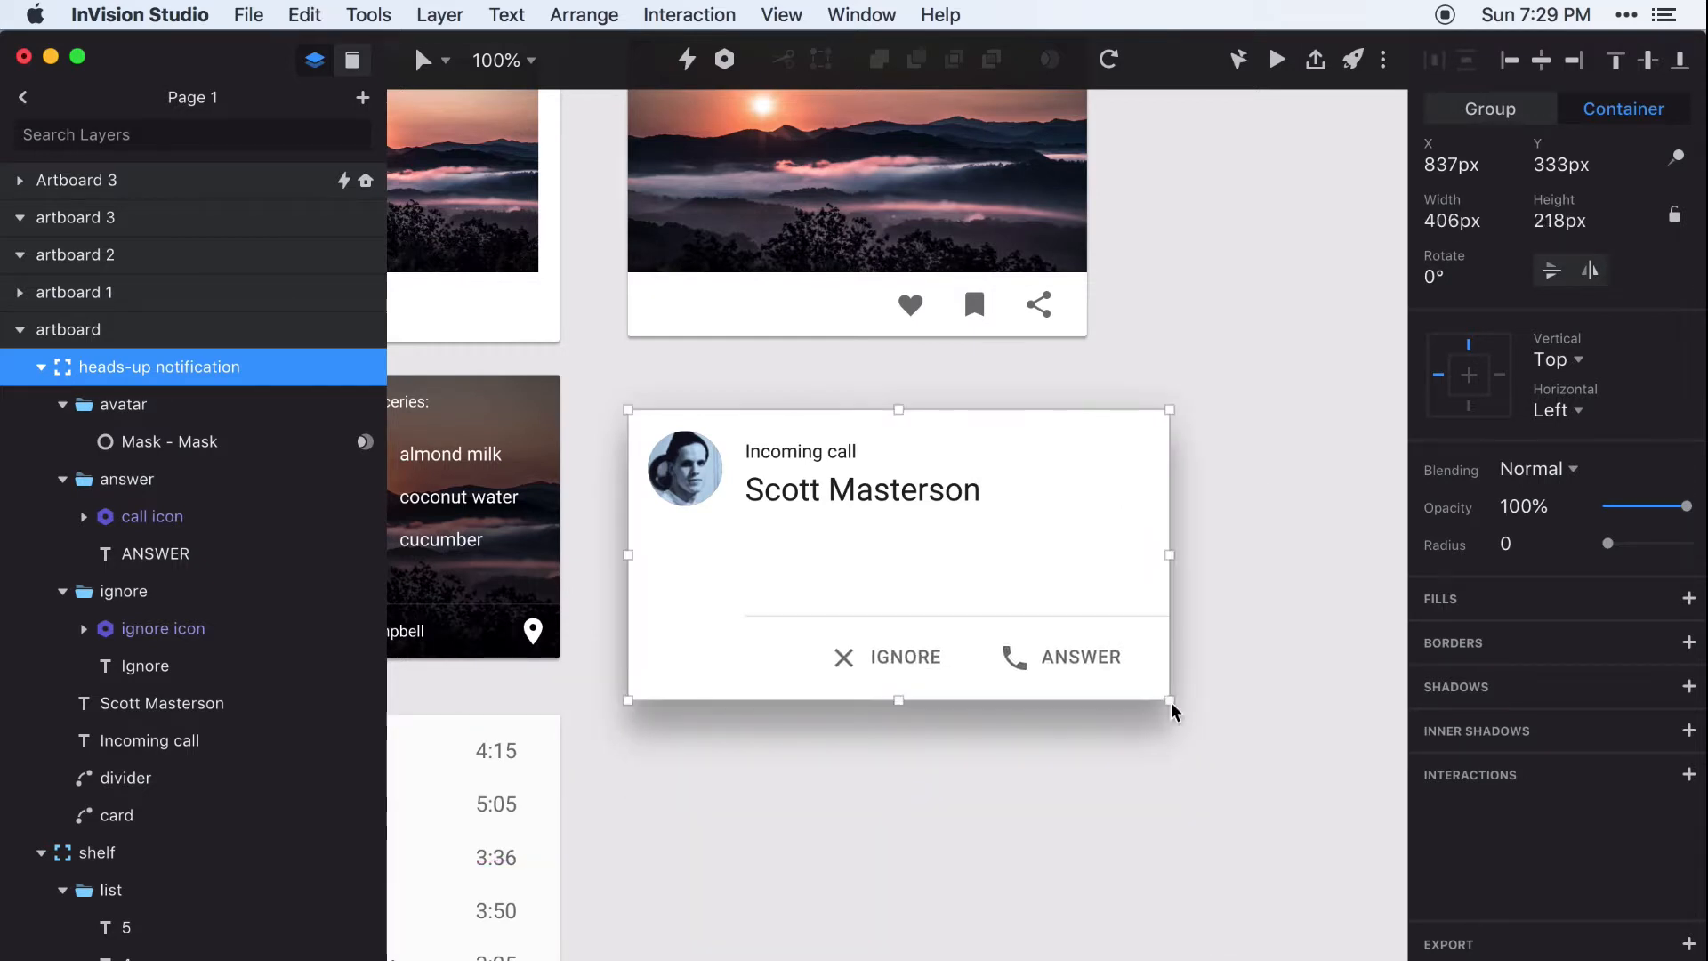
# Test-resize the card 3 container by enlarging it diagonally
pyautogui.scroll(5, 1067, 578)
pyautogui.click(1030, 515)
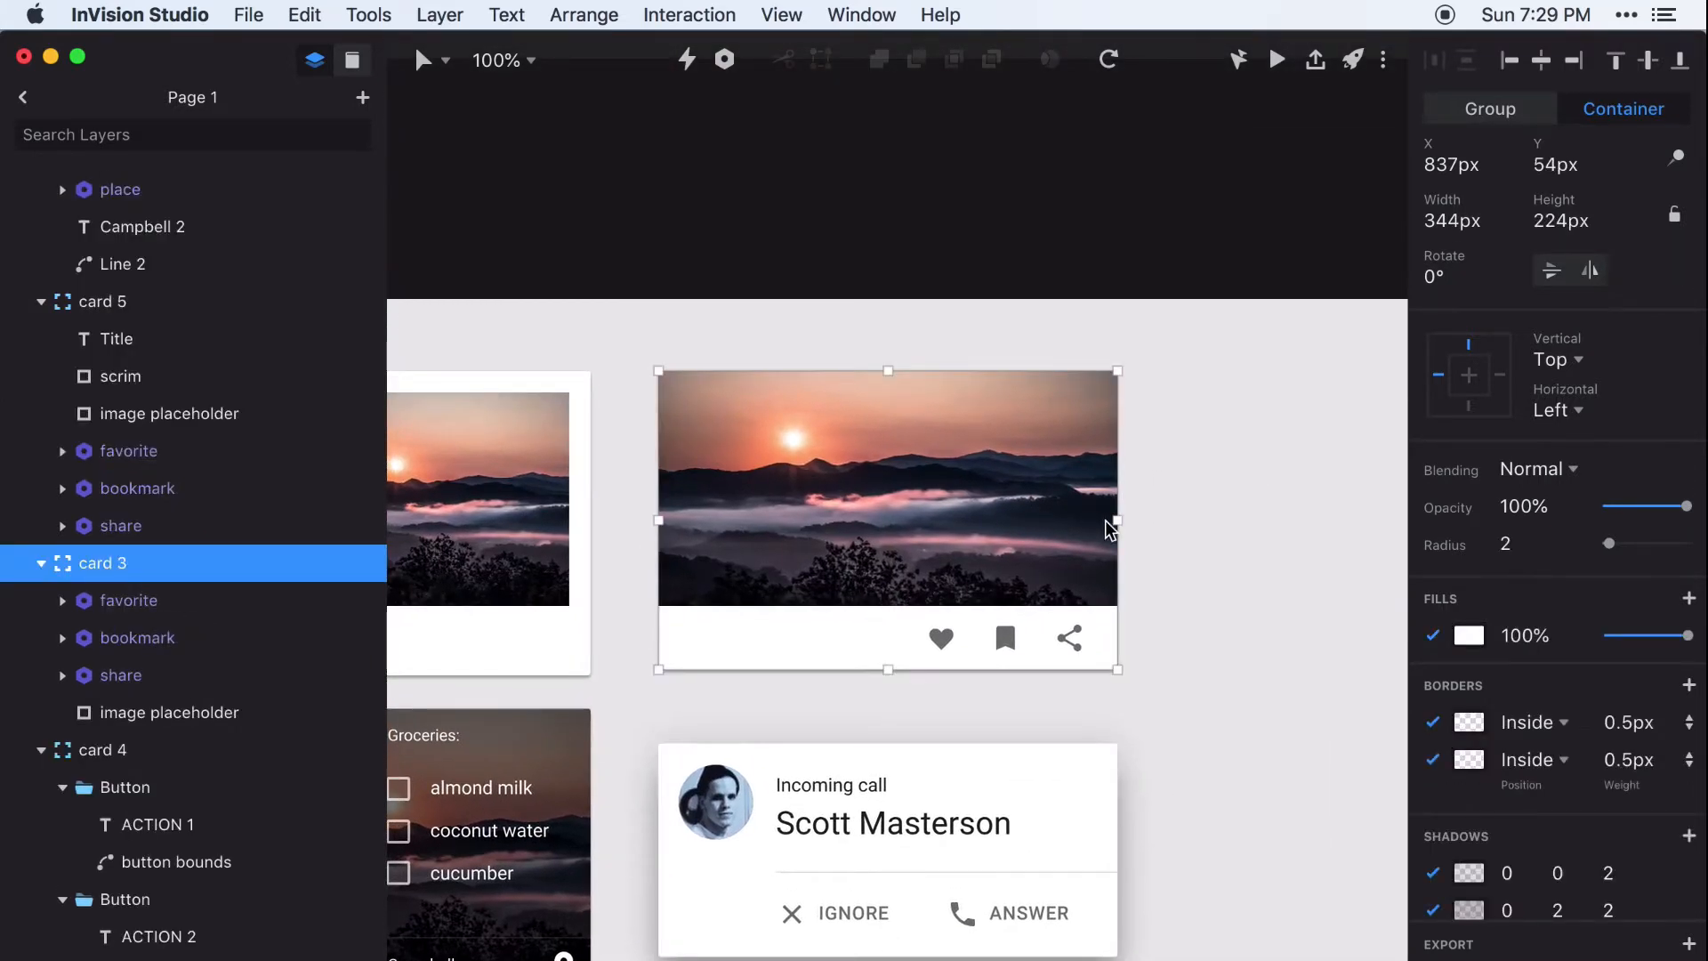
pyautogui.moveTo(1117, 673); pyautogui.dragTo(1176, 712)
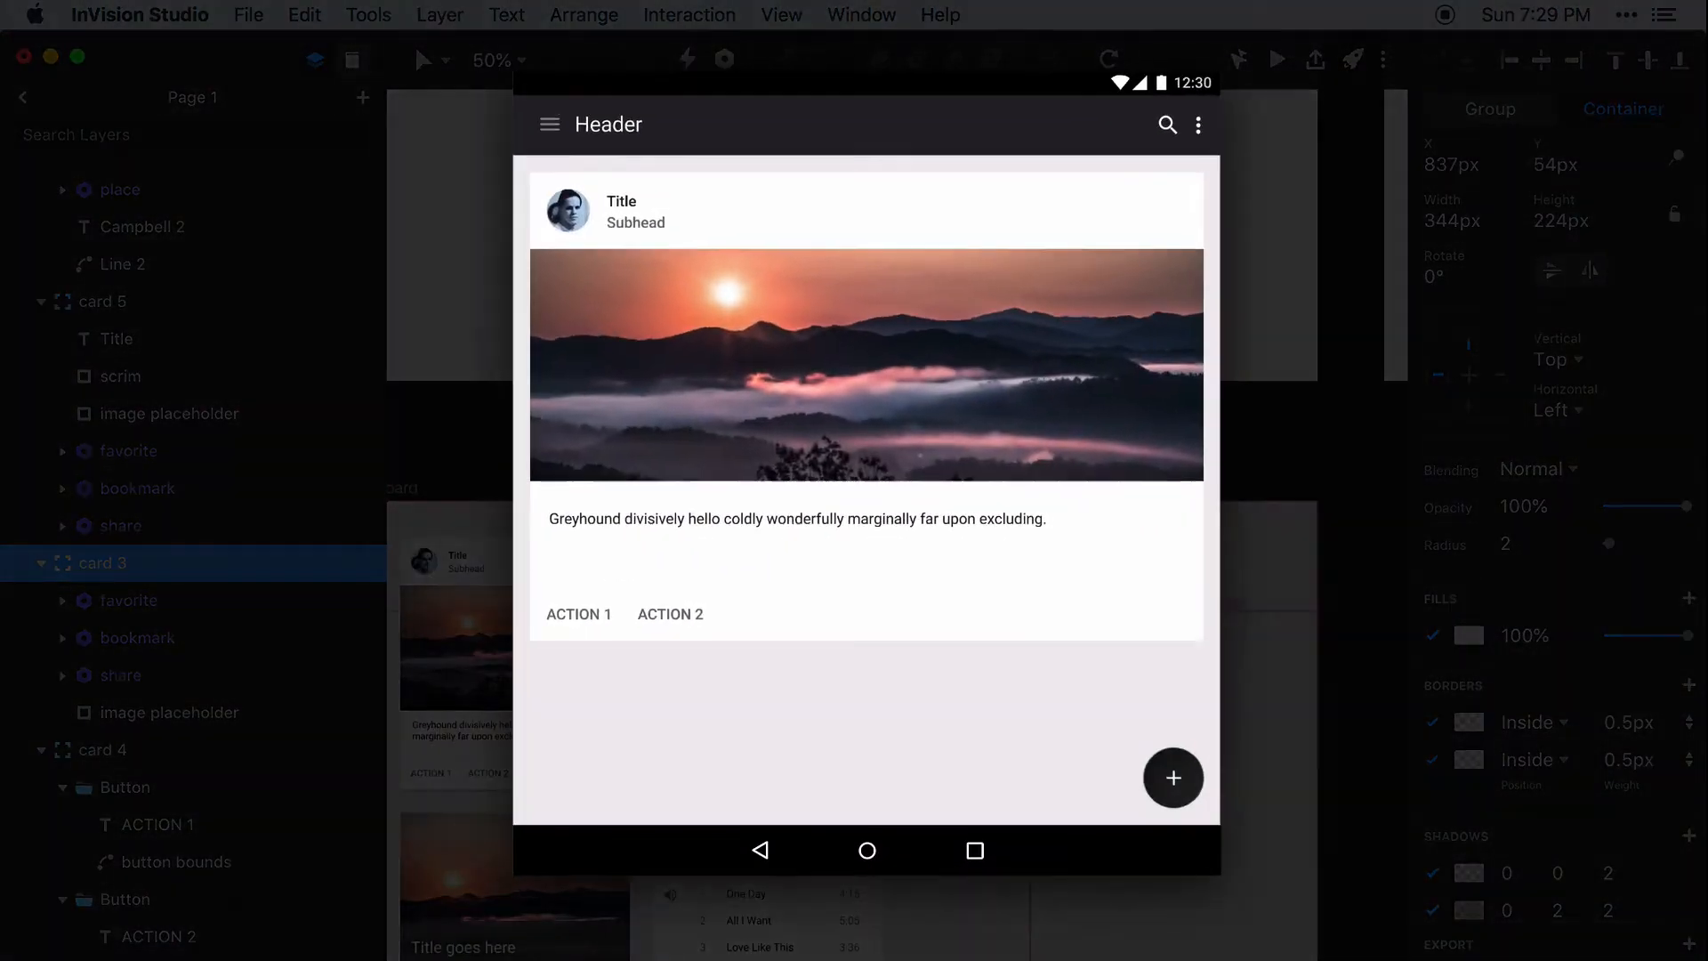
# Preview the responsive card prototype and return to its artboard
pyautogui.scroll(5, 590, 260)
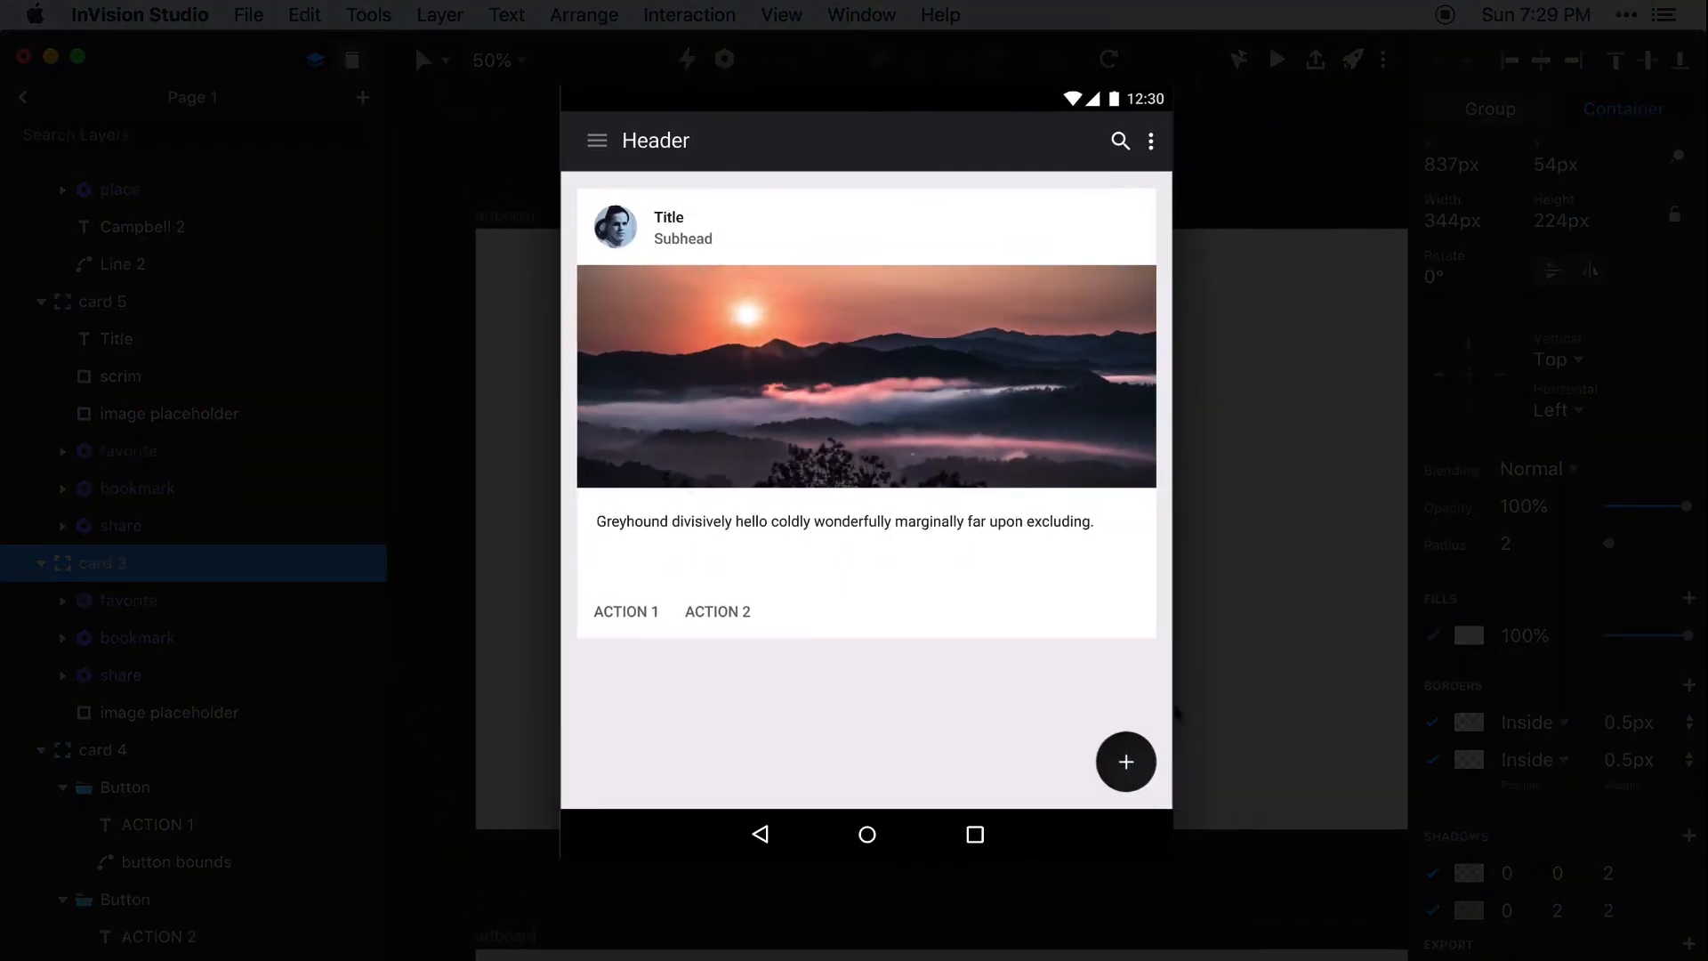
pyautogui.click(589, 260)
pyautogui.click(544, 227)
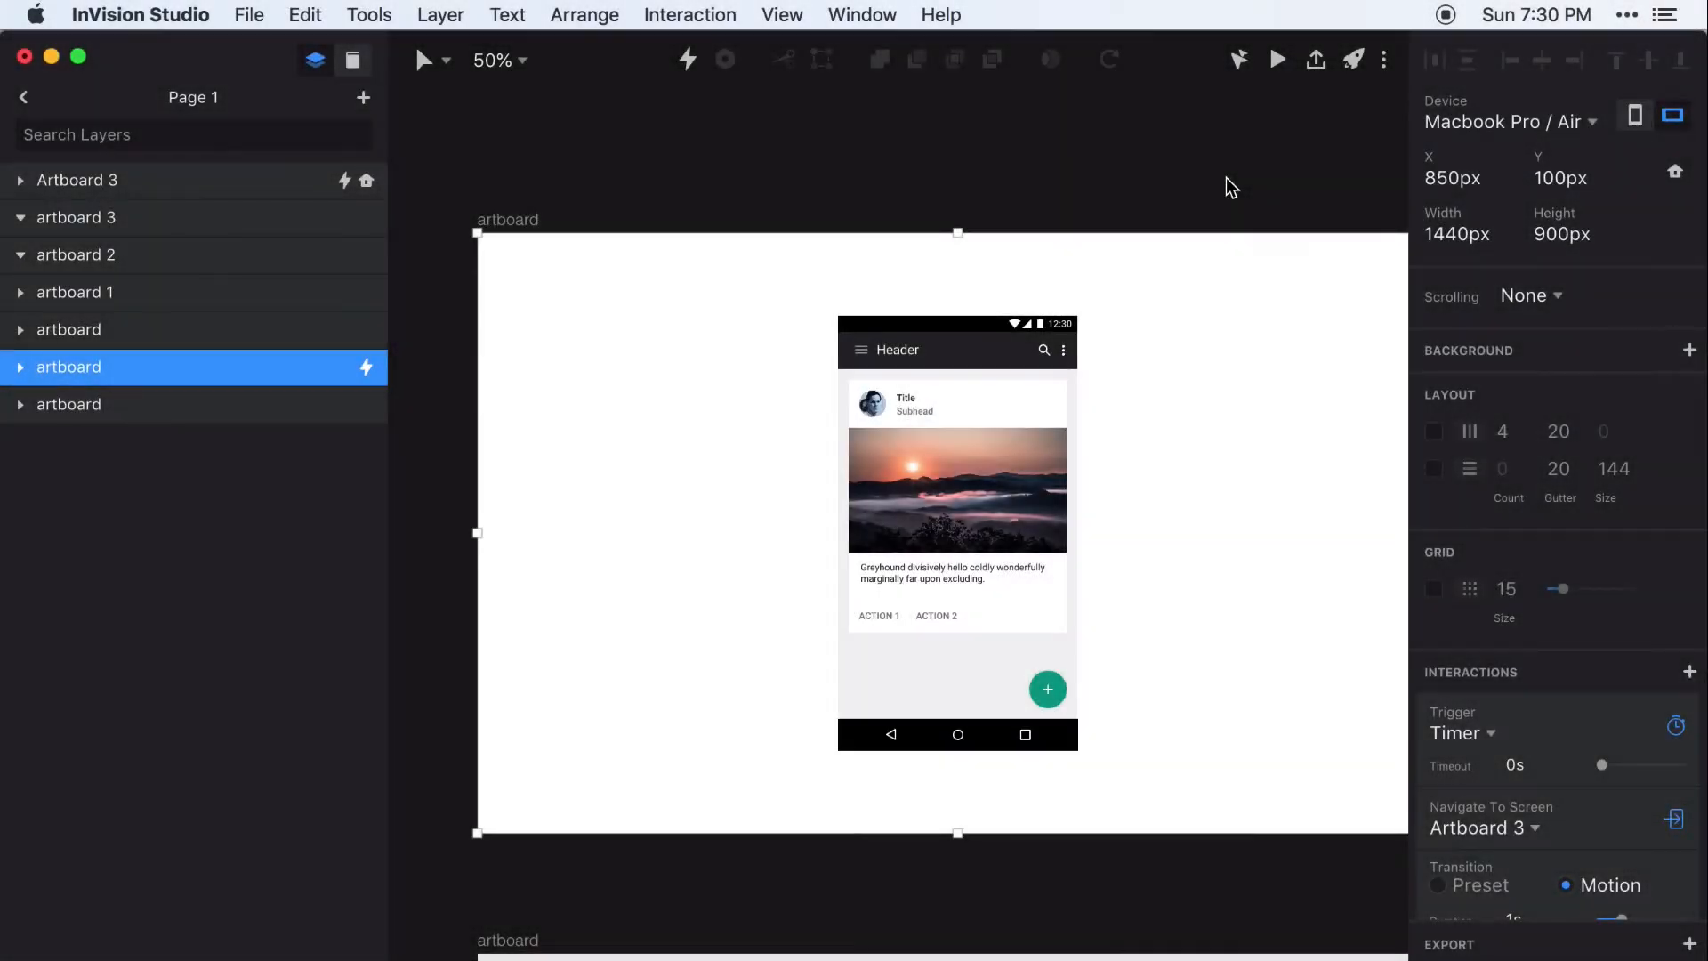
# Toggle the second Title card on artboard 1 between container and group, leaving it as a group
pyautogui.scroll(-15, 1226, 178)
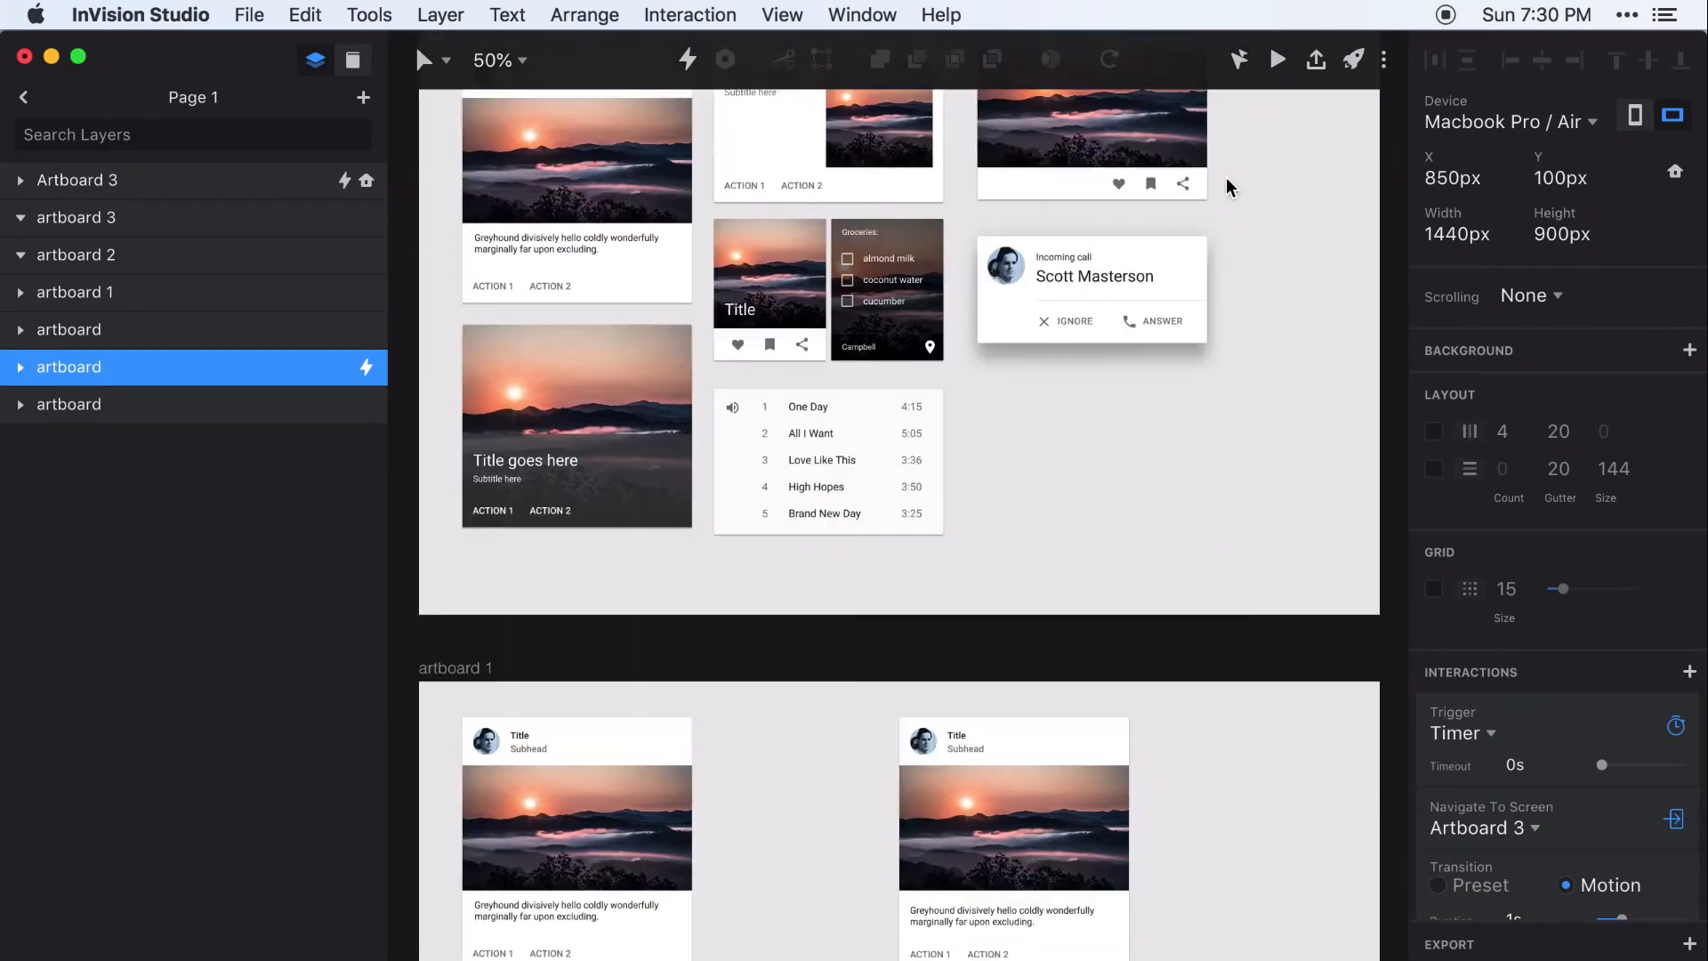
pyautogui.scroll(-5, 1225, 185)
pyautogui.hscroll(-1, 1226, 185)
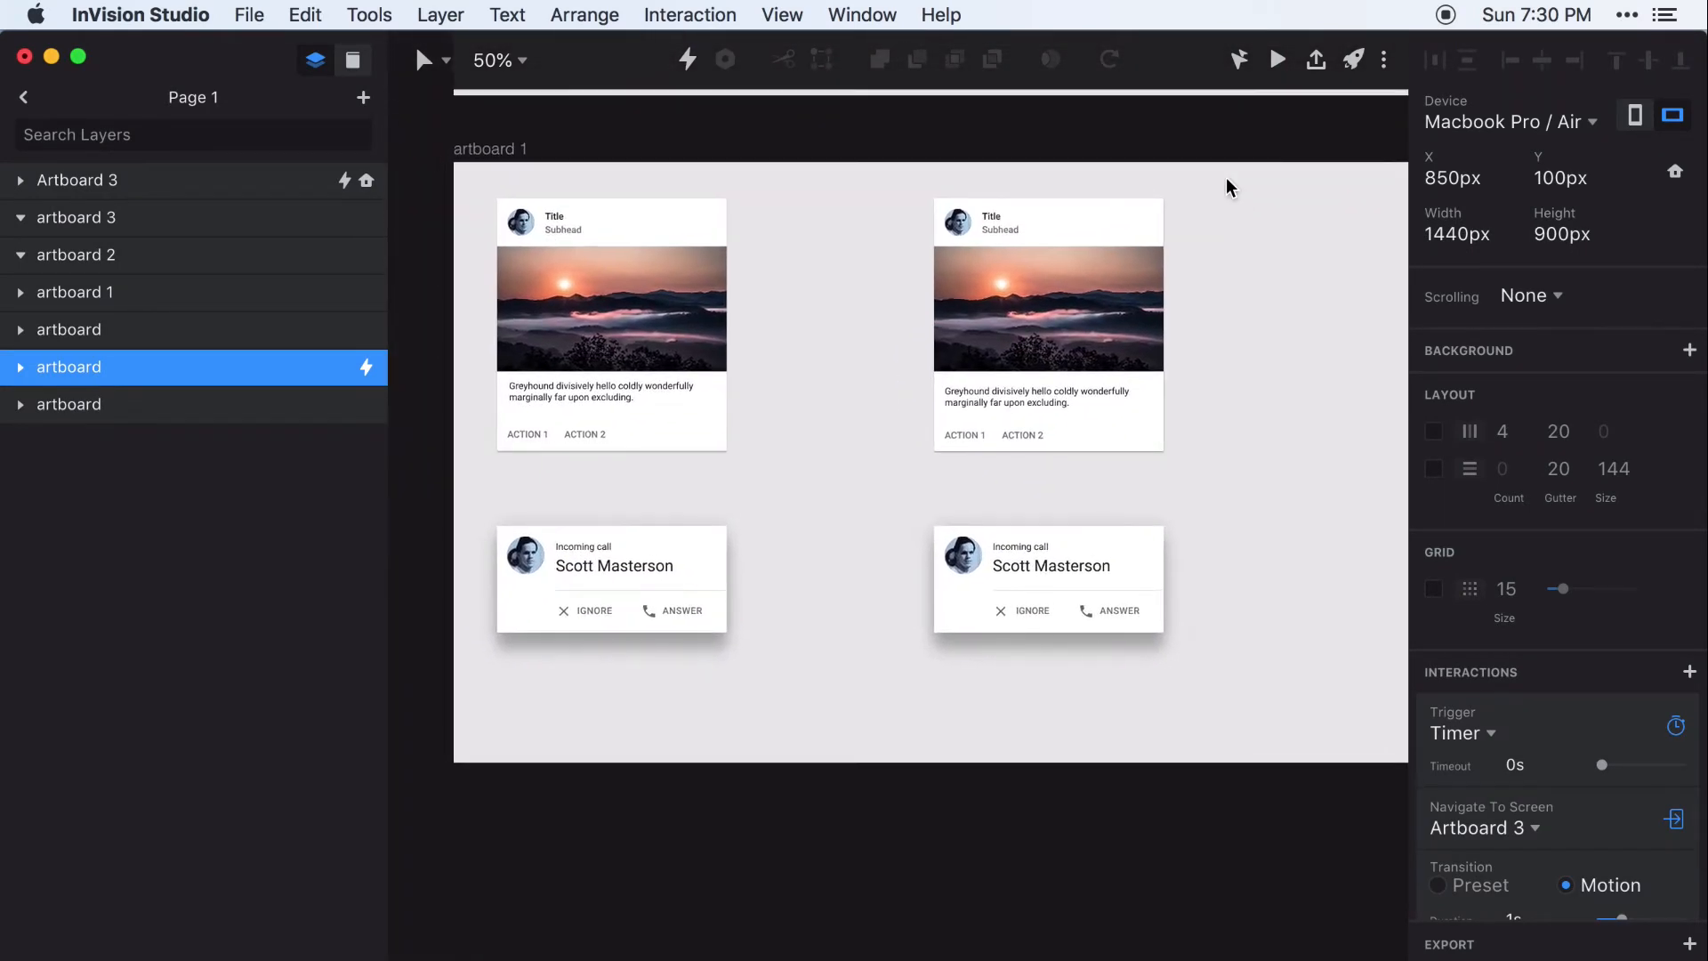
pyautogui.click(1032, 326)
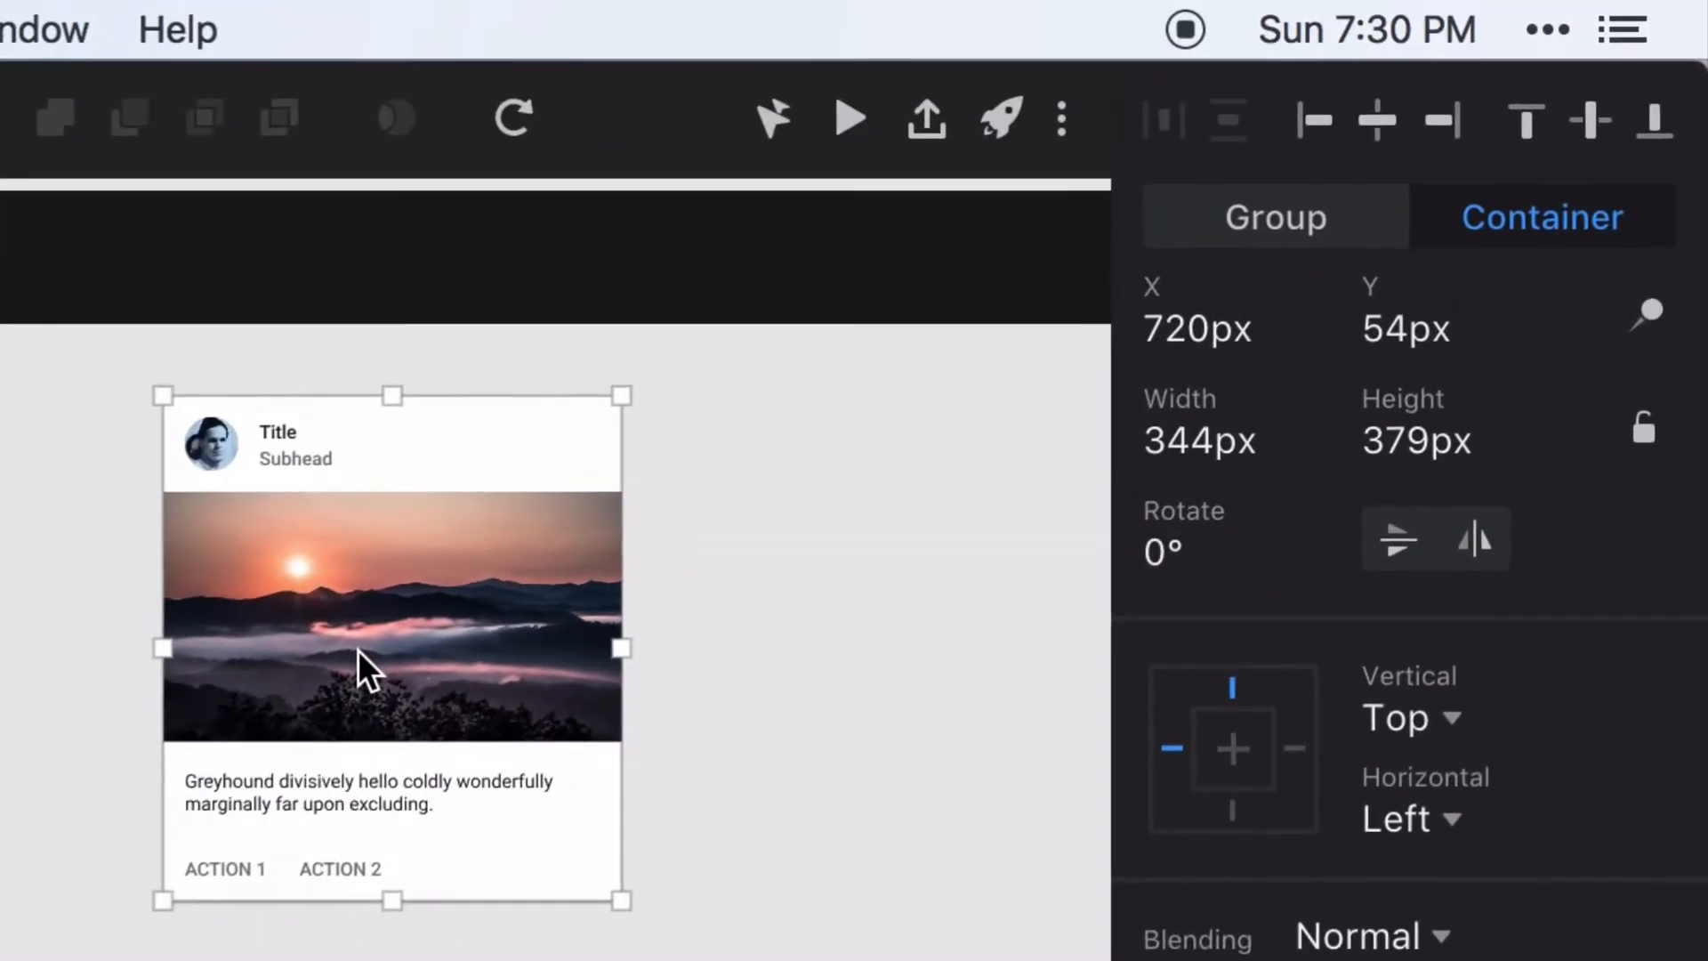
pyautogui.click(1253, 217)
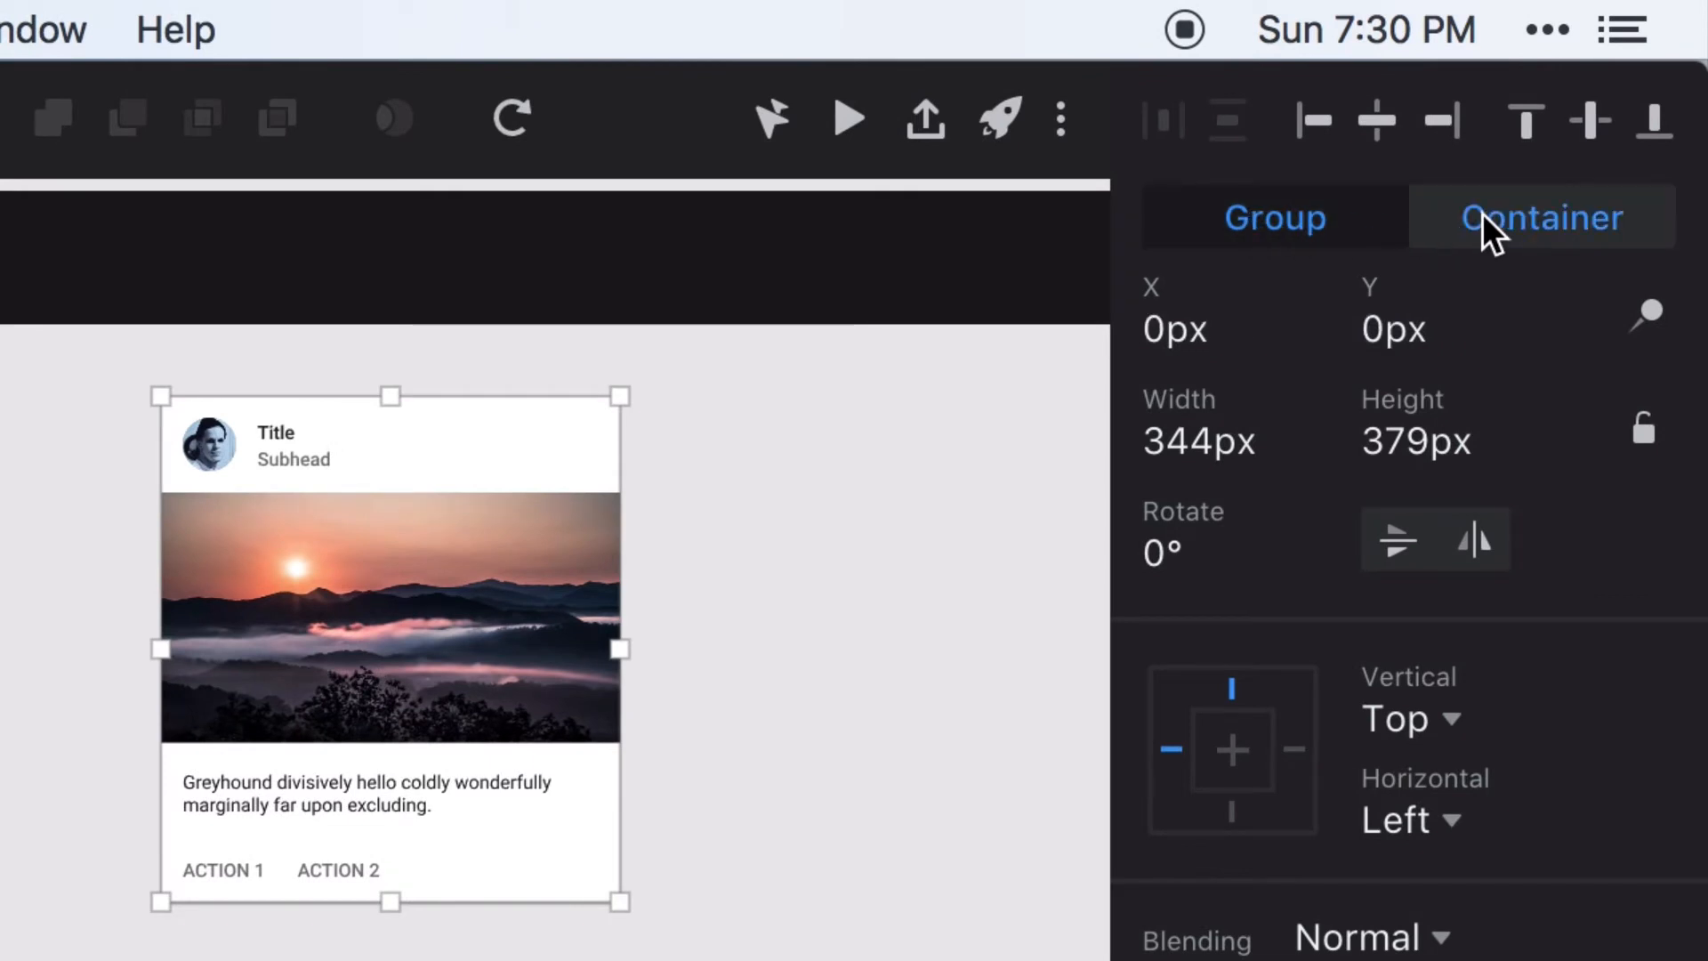
pyautogui.click(1483, 215)
pyautogui.click(1272, 224)
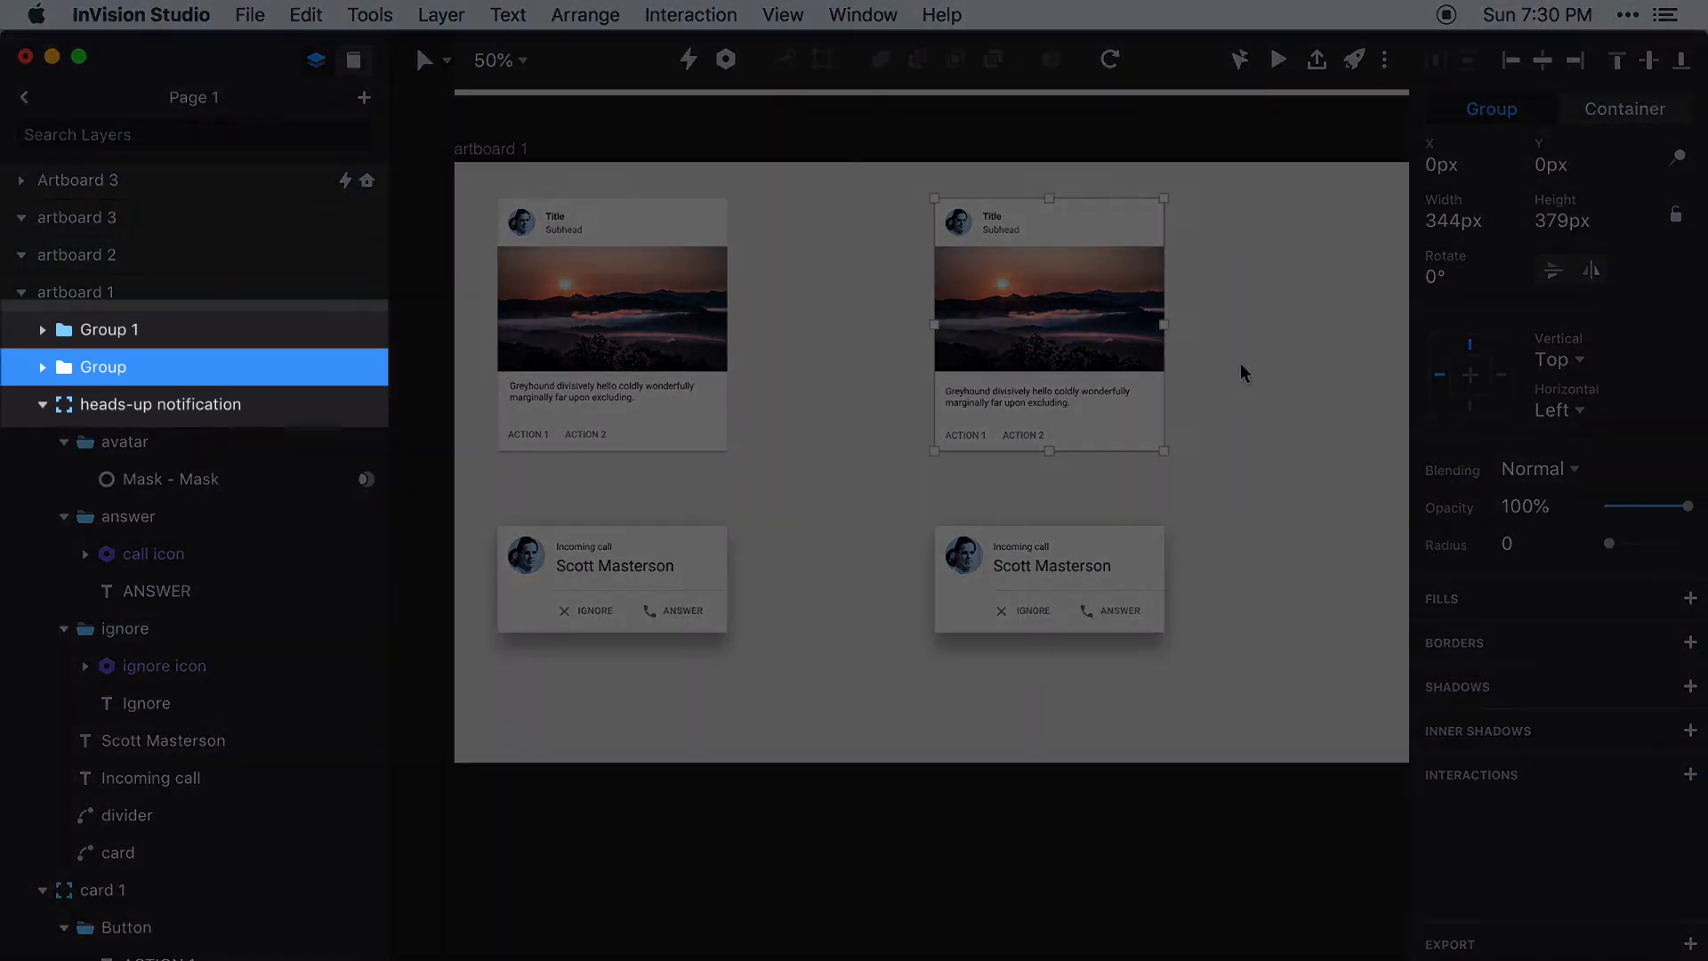
pyautogui.click(1598, 116)
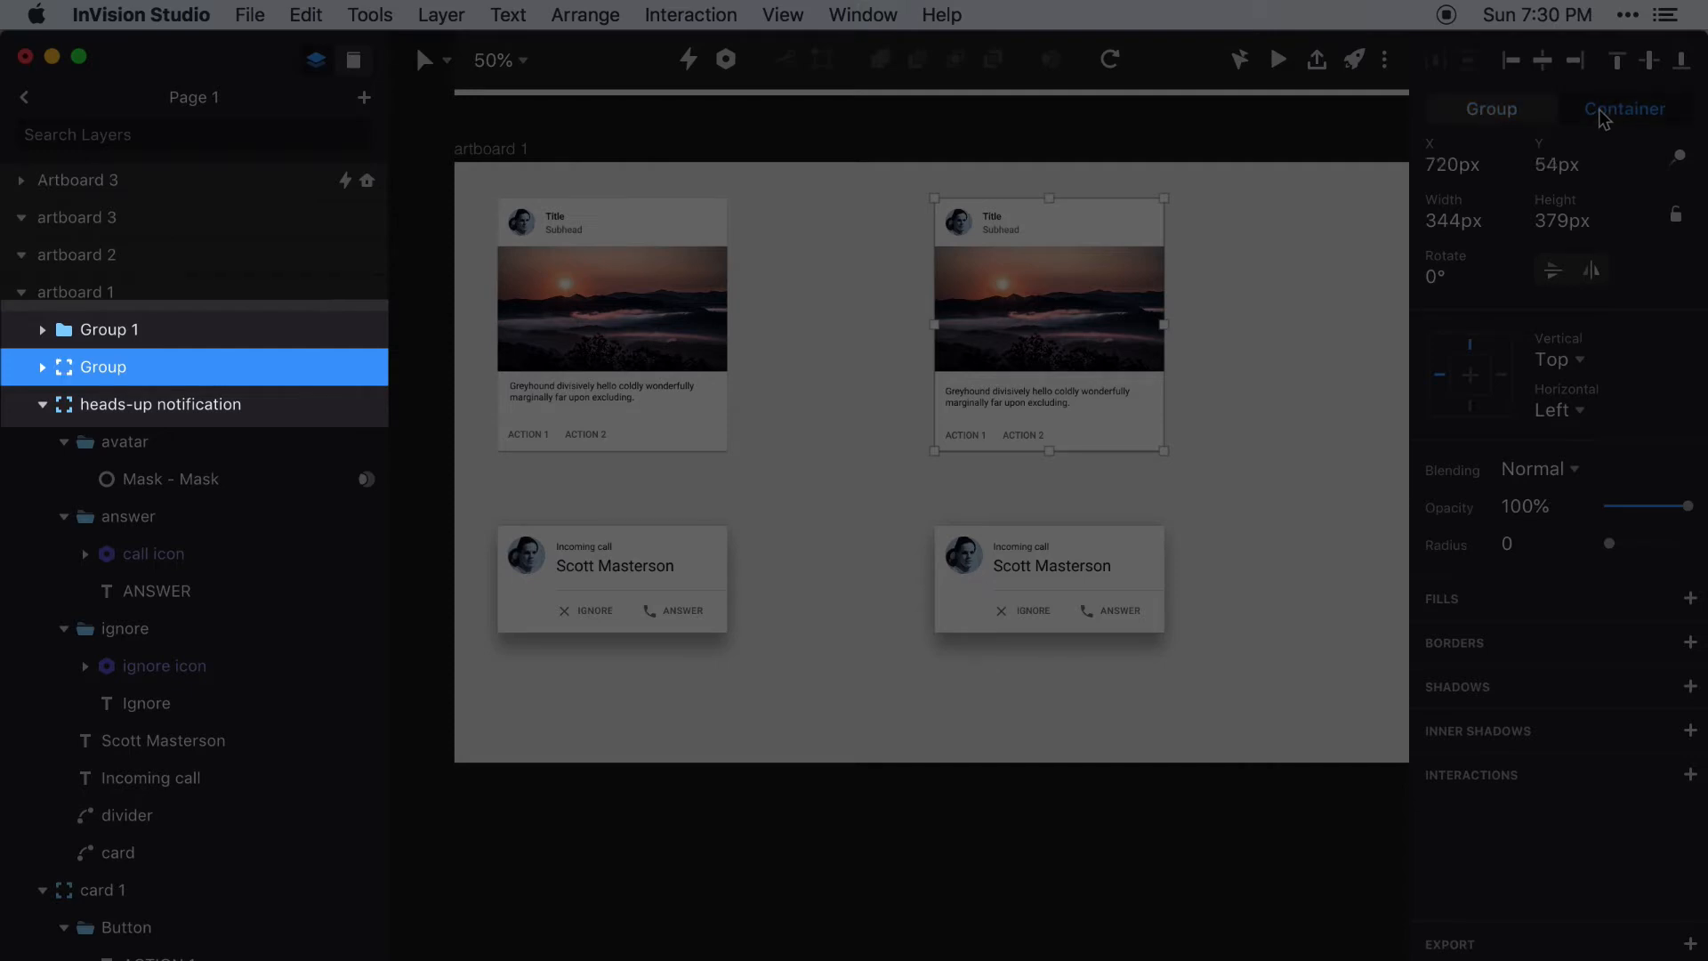
pyautogui.click(1491, 114)
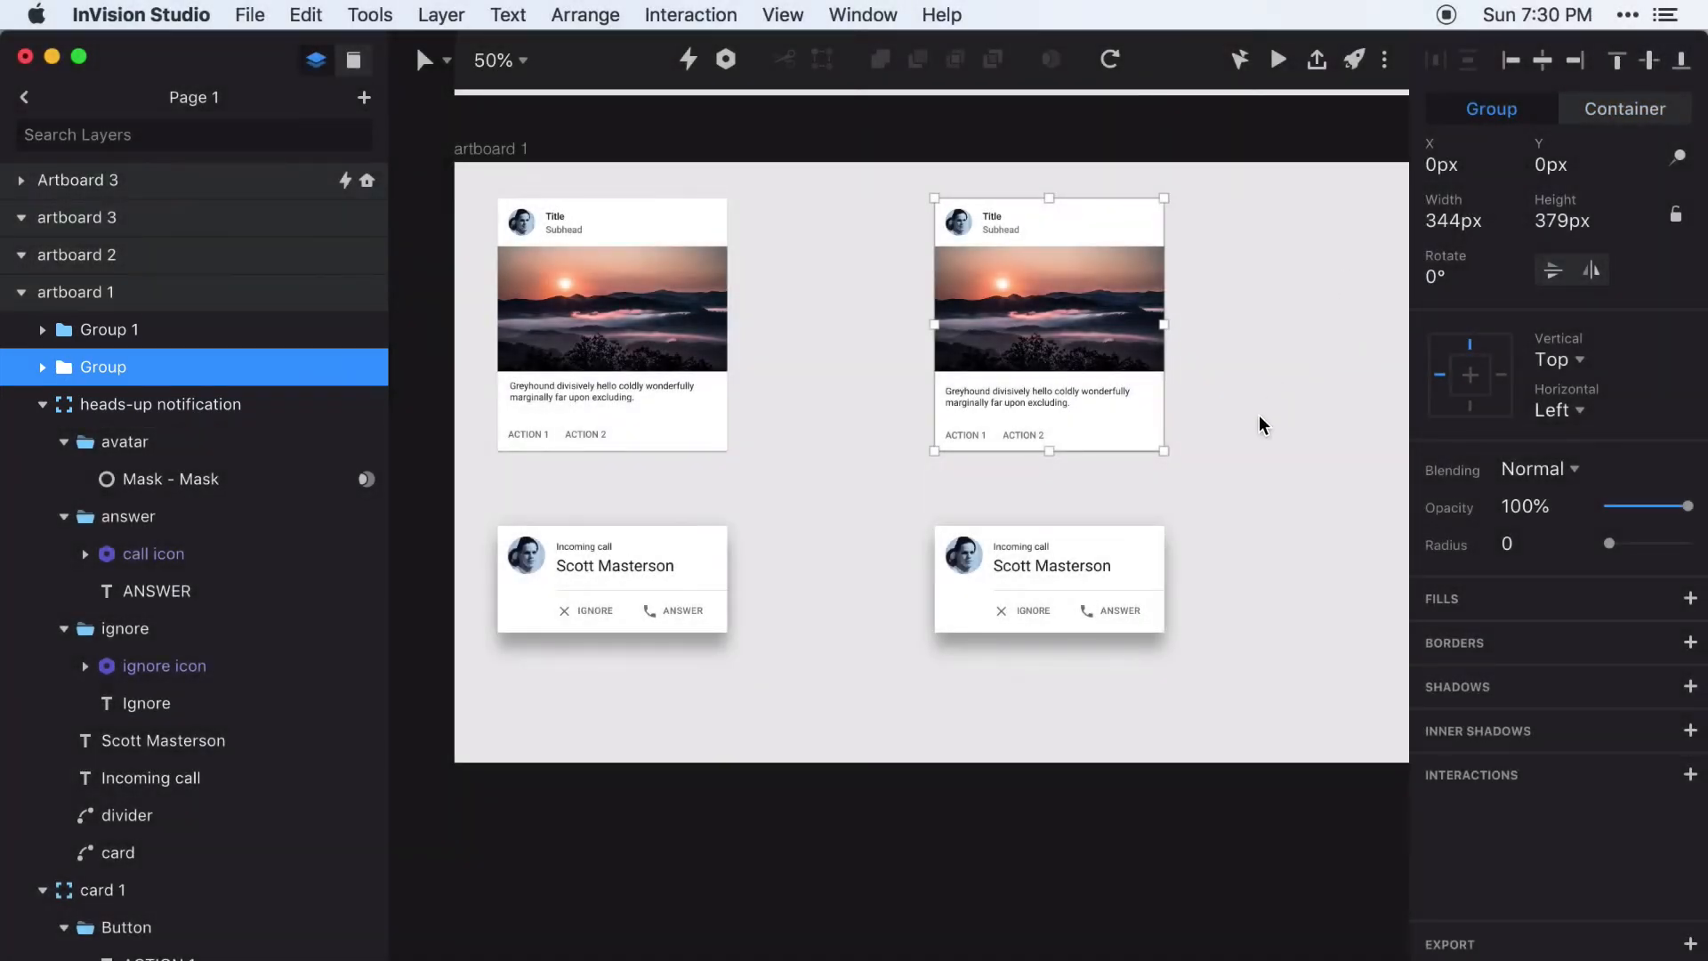
# Test-resize the first Title card and shrink the first Incoming call notification to 312 × 138 px, undoing the change
pyautogui.click(665, 359)
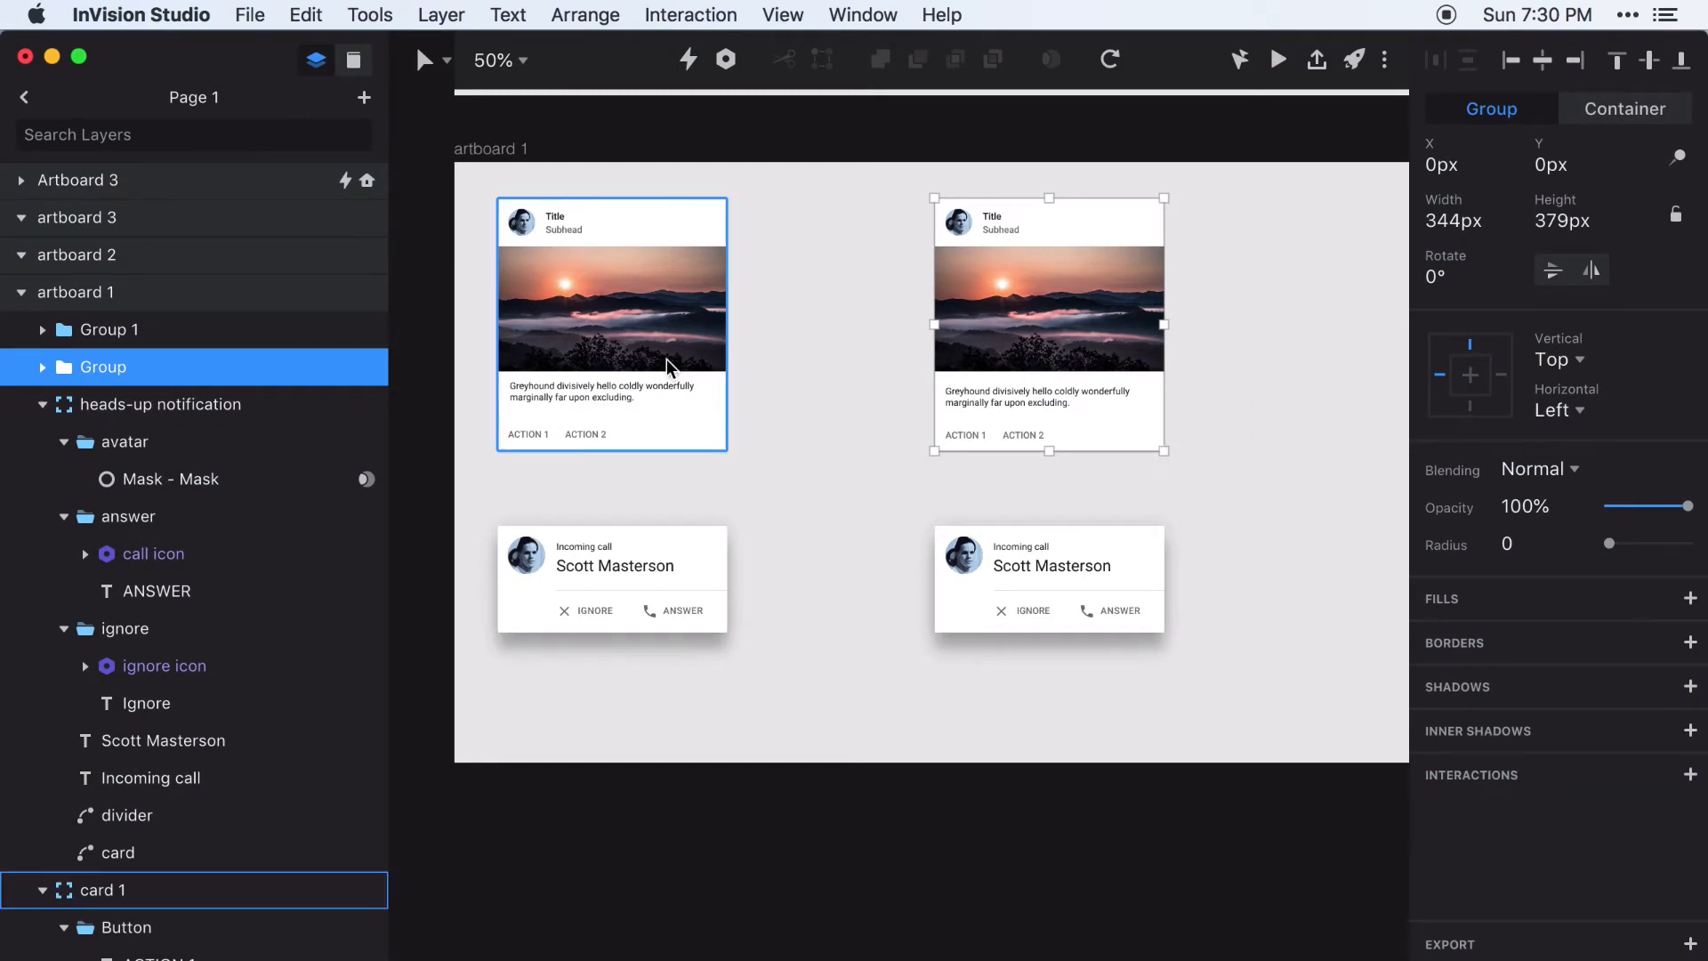
pyautogui.moveTo(729, 453)
pyautogui.mouseDown()
pyautogui.moveTo(892, 530)
pyautogui.moveTo(709, 415)
pyautogui.moveTo(728, 451)
pyautogui.mouseUp()
pyautogui.click(721, 627)
pyautogui.moveTo(728, 631)
pyautogui.mouseDown()
pyautogui.moveTo(854, 724)
pyautogui.moveTo(706, 620)
pyautogui.mouseUp()
pyautogui.press('super+z')
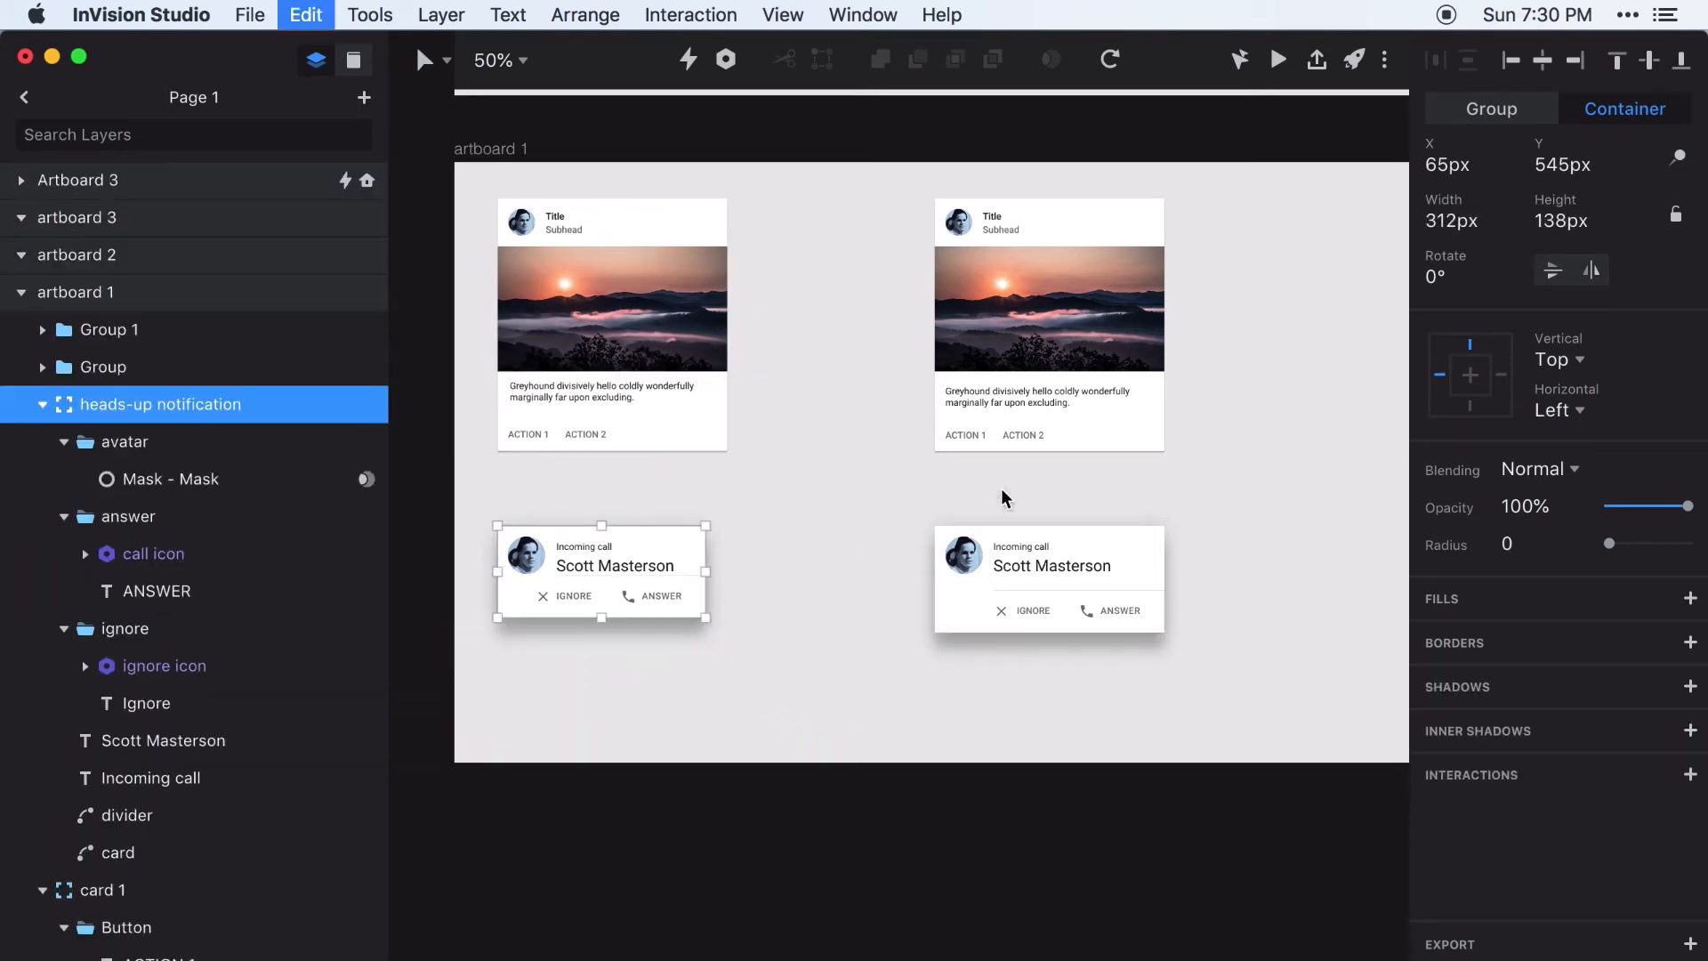
# Try resizing the second Title card as a group at 100% zoom
pyautogui.click(1146, 340)
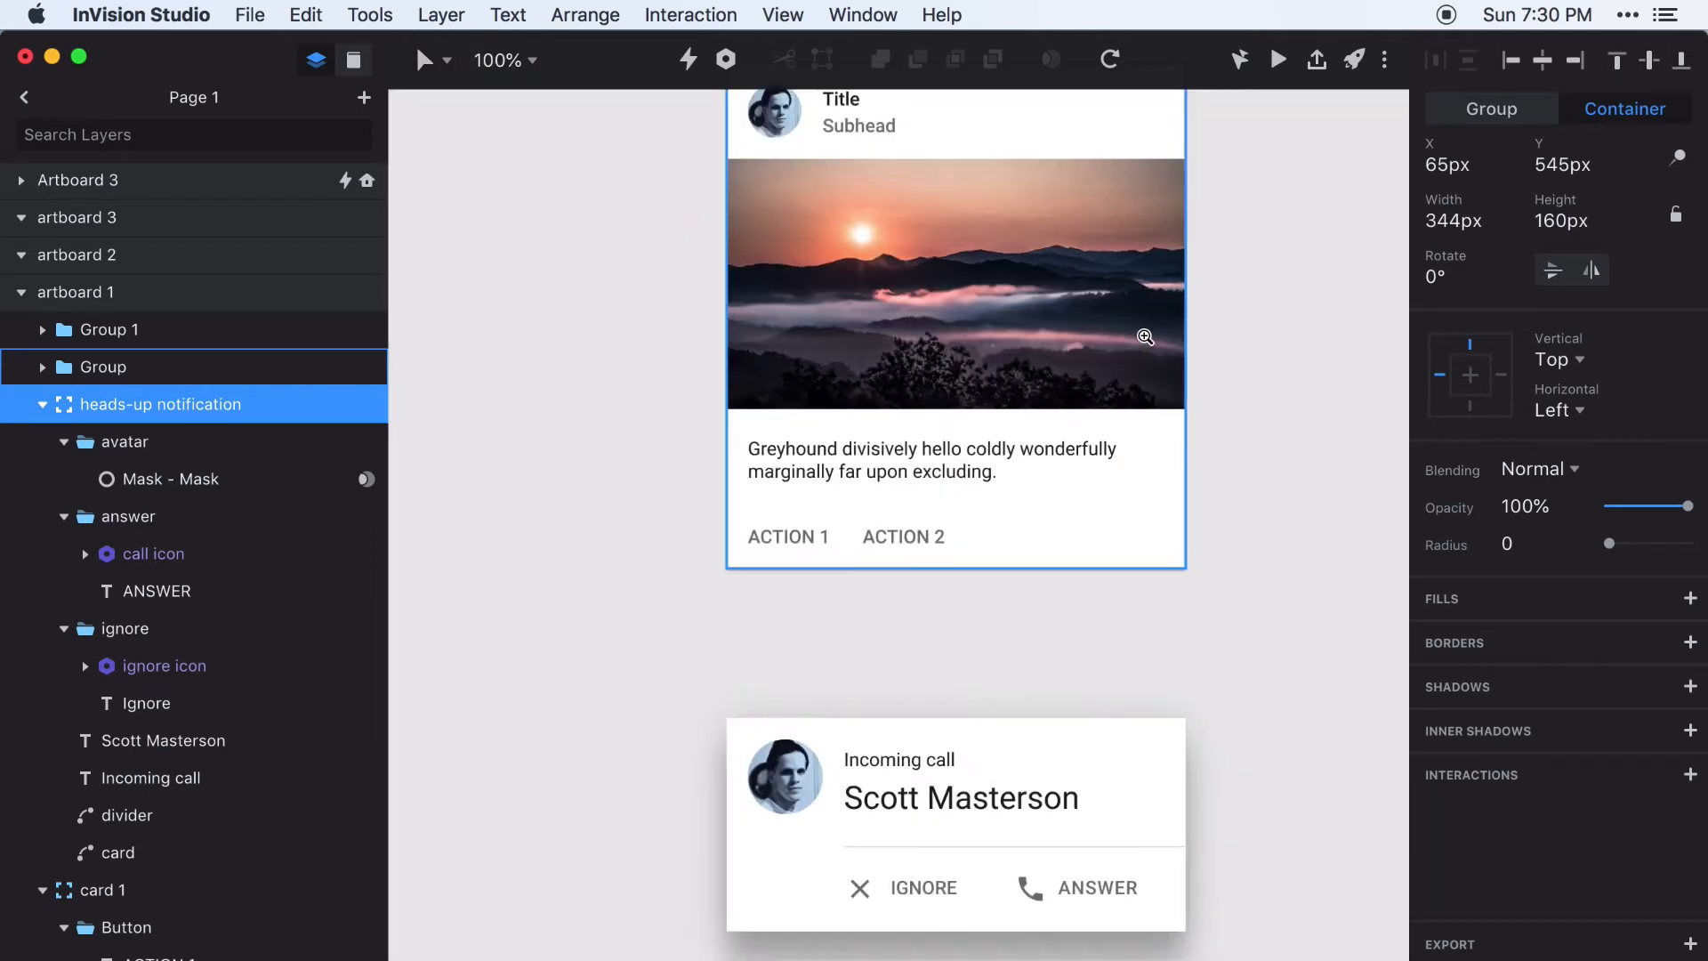
pyautogui.click(1048, 339)
pyautogui.scroll(5, 1050, 338)
pyautogui.moveTo(1159, 755); pyautogui.dragTo(1174, 701)
pyautogui.scroll(-12, 1174, 702)
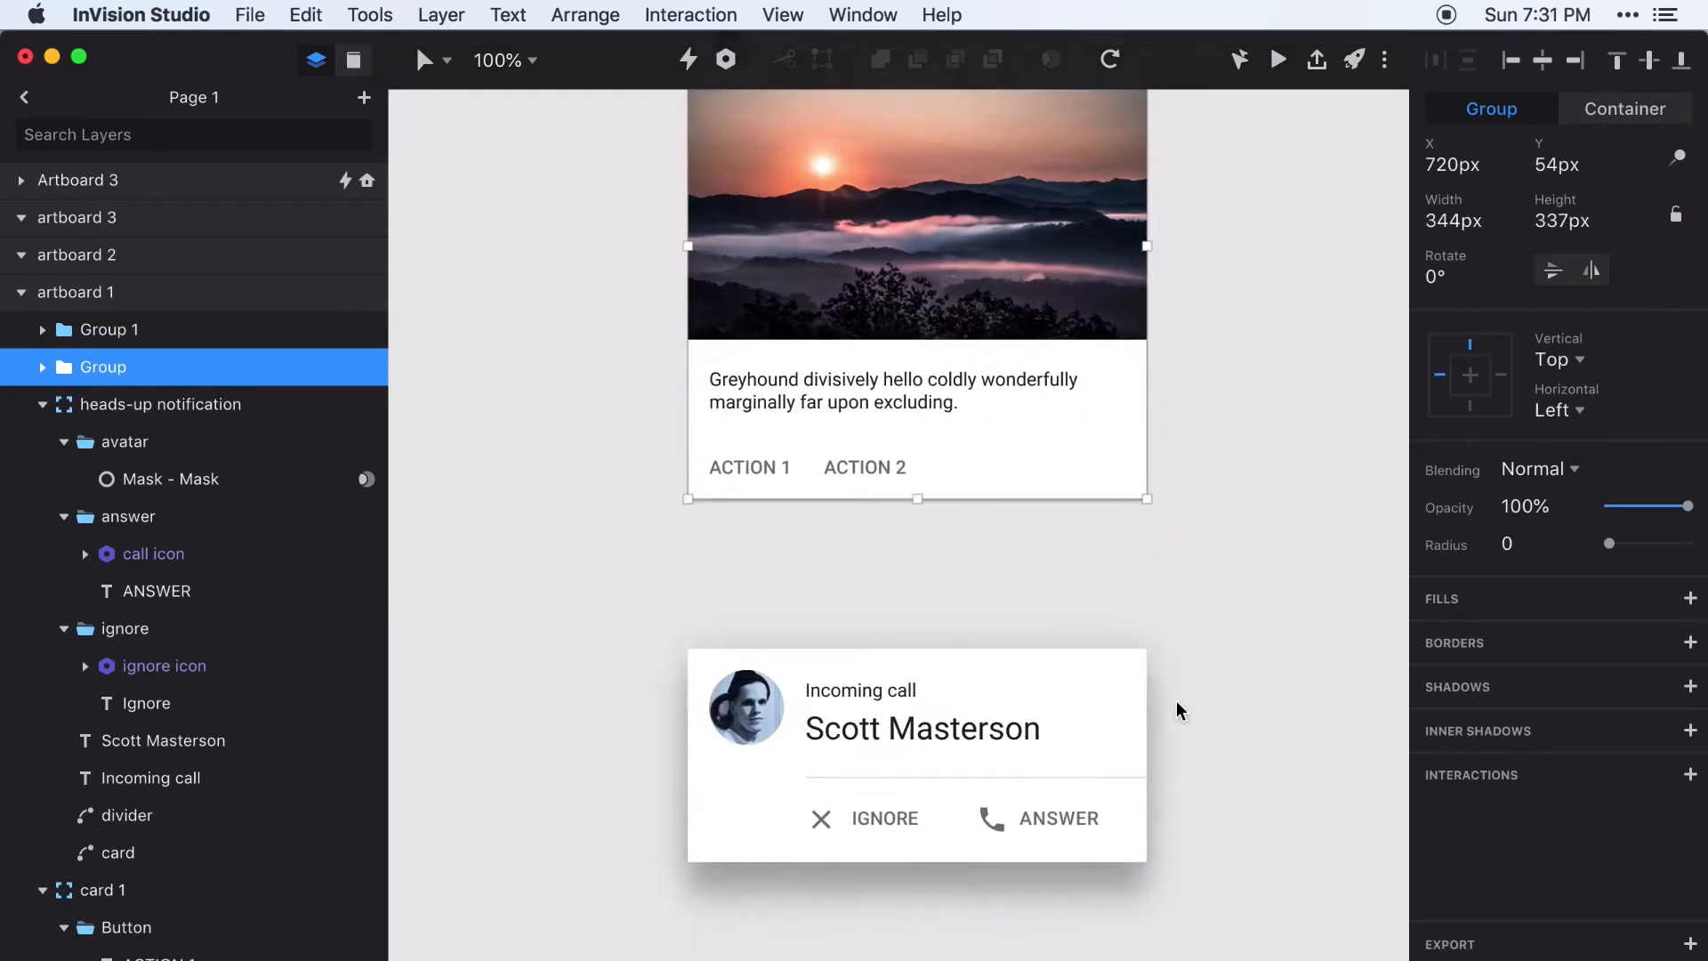
# Try resizing the second Incoming call notification as a group and undo the change
pyautogui.click(1045, 574)
pyautogui.moveTo(1170, 637); pyautogui.dragTo(927, 666)
pyautogui.hotkey('ctrl', 'z')
pyautogui.click(939, 724)
# Convert the second Title card on artboard 1 from a group to a container
pyautogui.scroll(15, 940, 724)
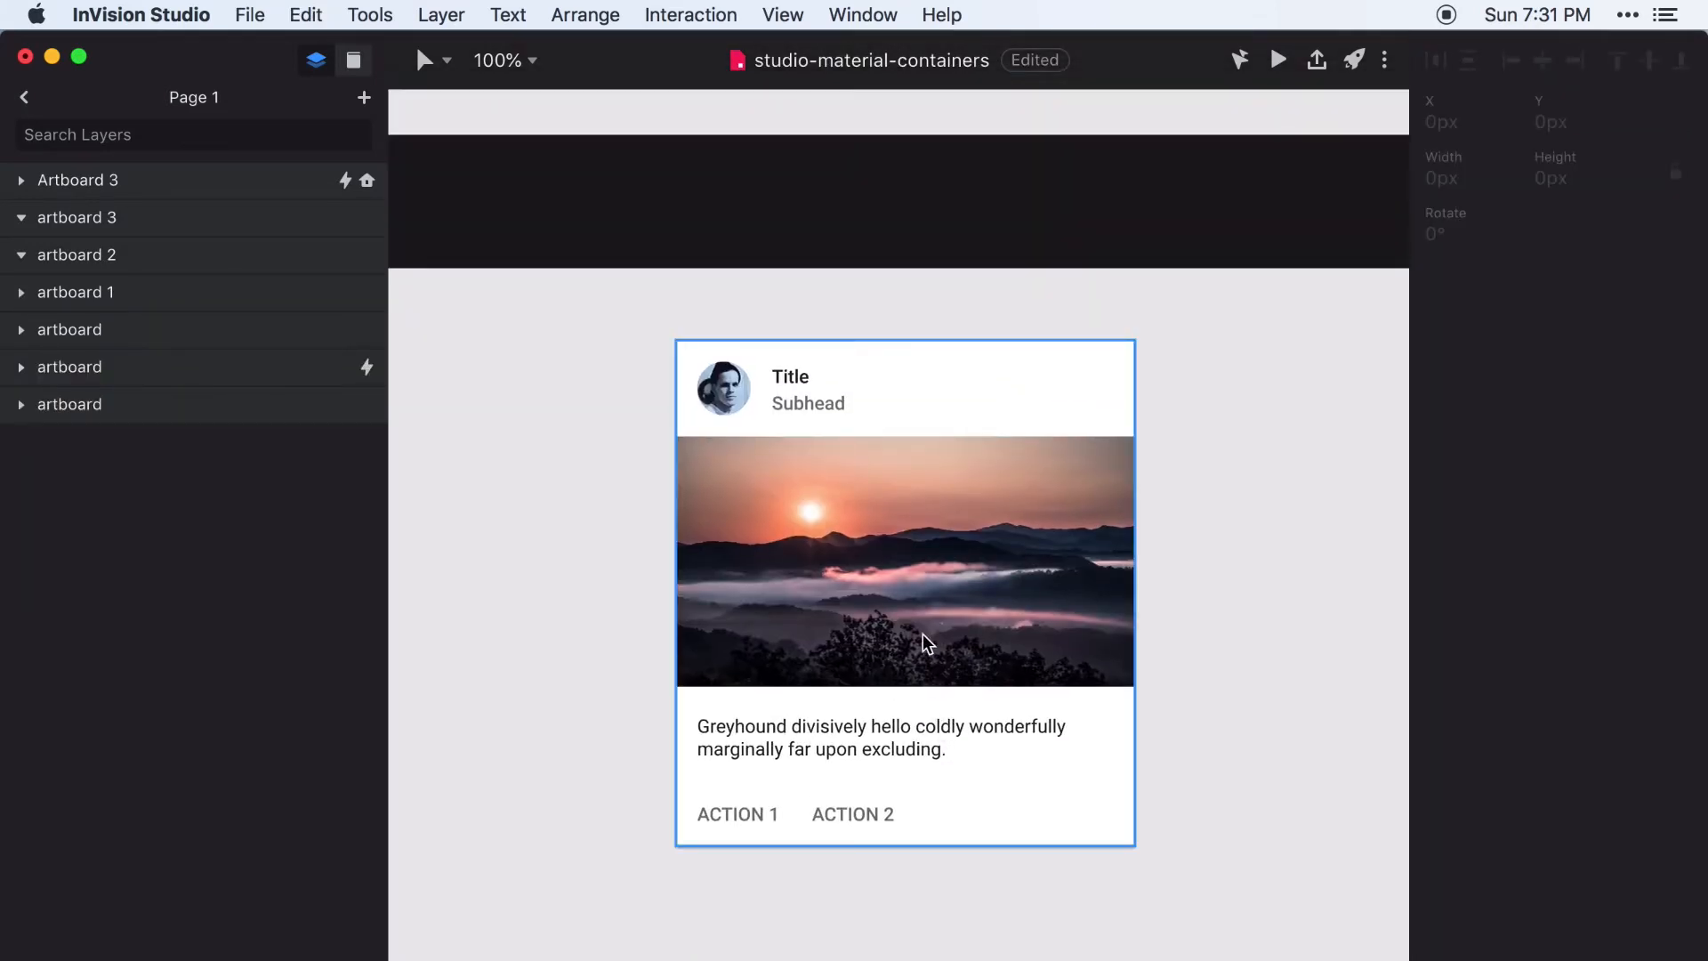
pyautogui.click(921, 634)
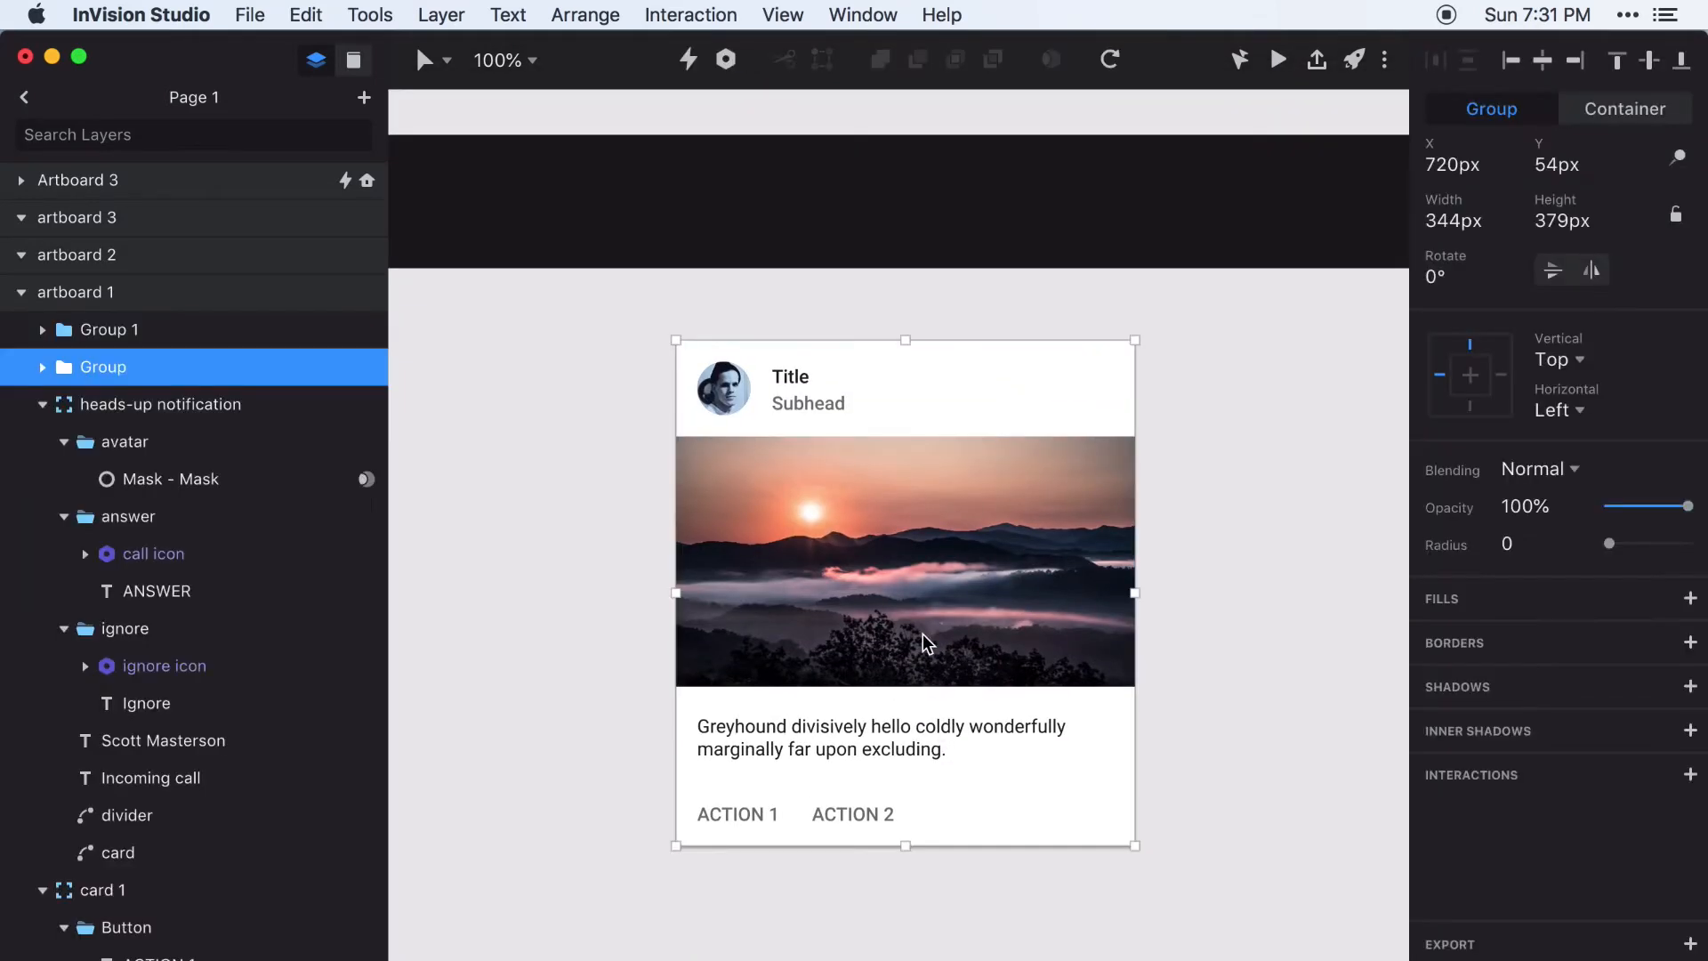
pyautogui.click(1617, 114)
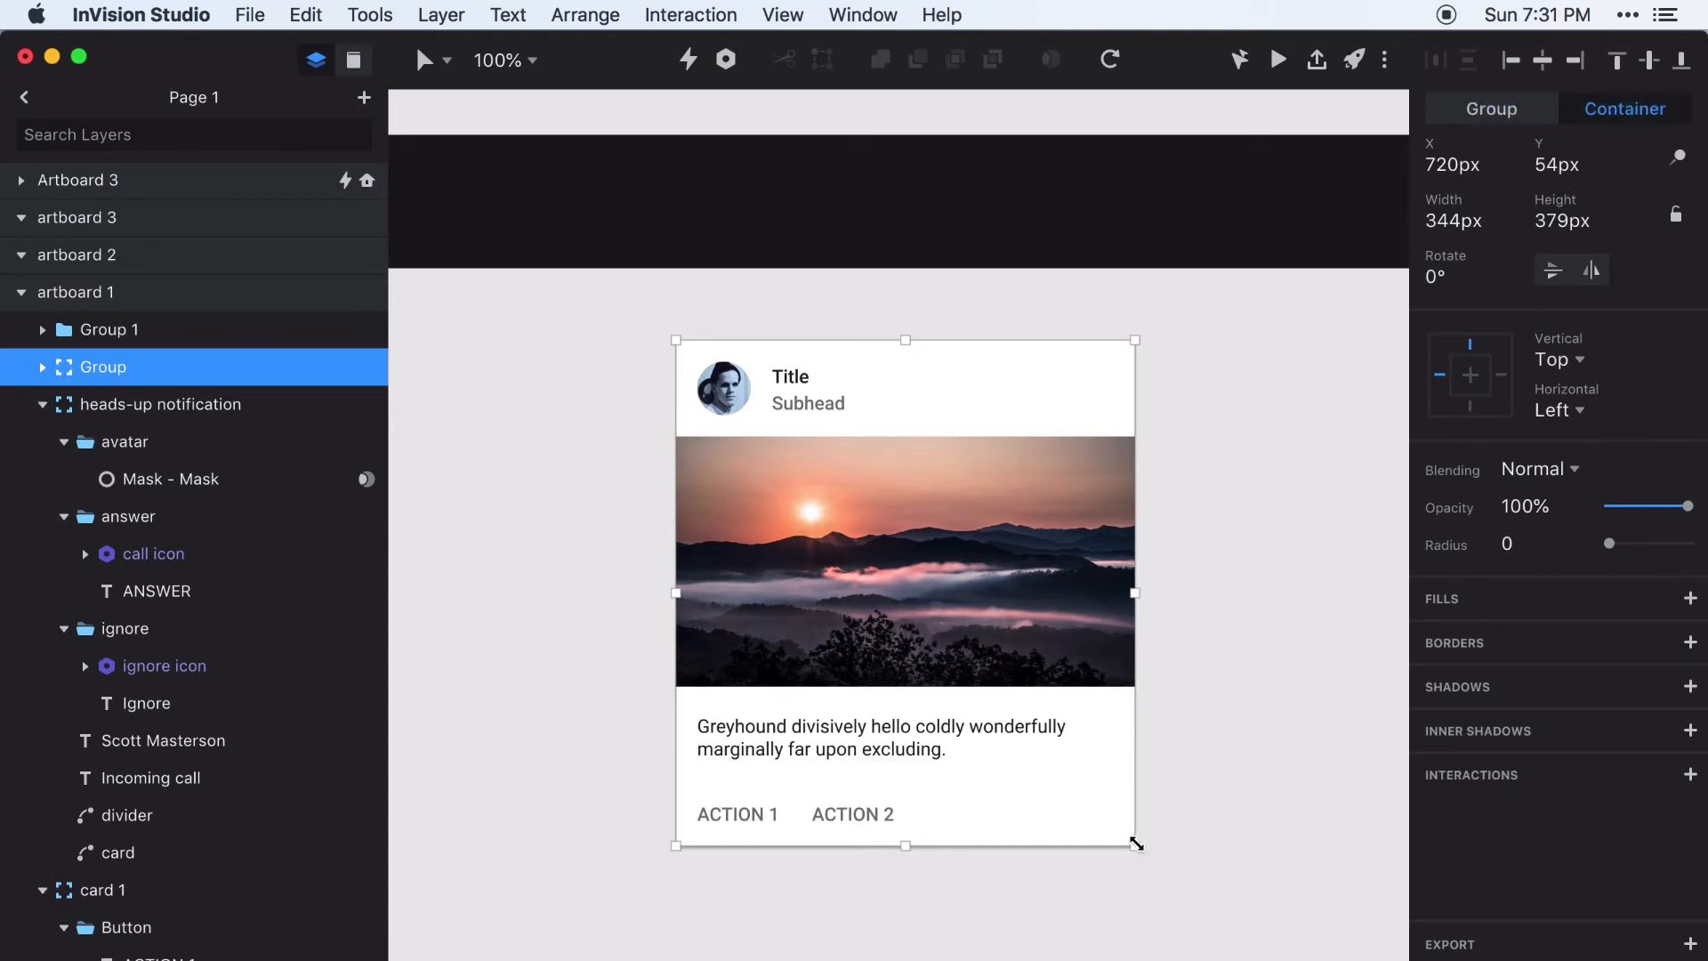
# Test-resize the Title card container to 329 × 438 px and undo the change
pyautogui.moveTo(1136, 843); pyautogui.dragTo(1117, 925)
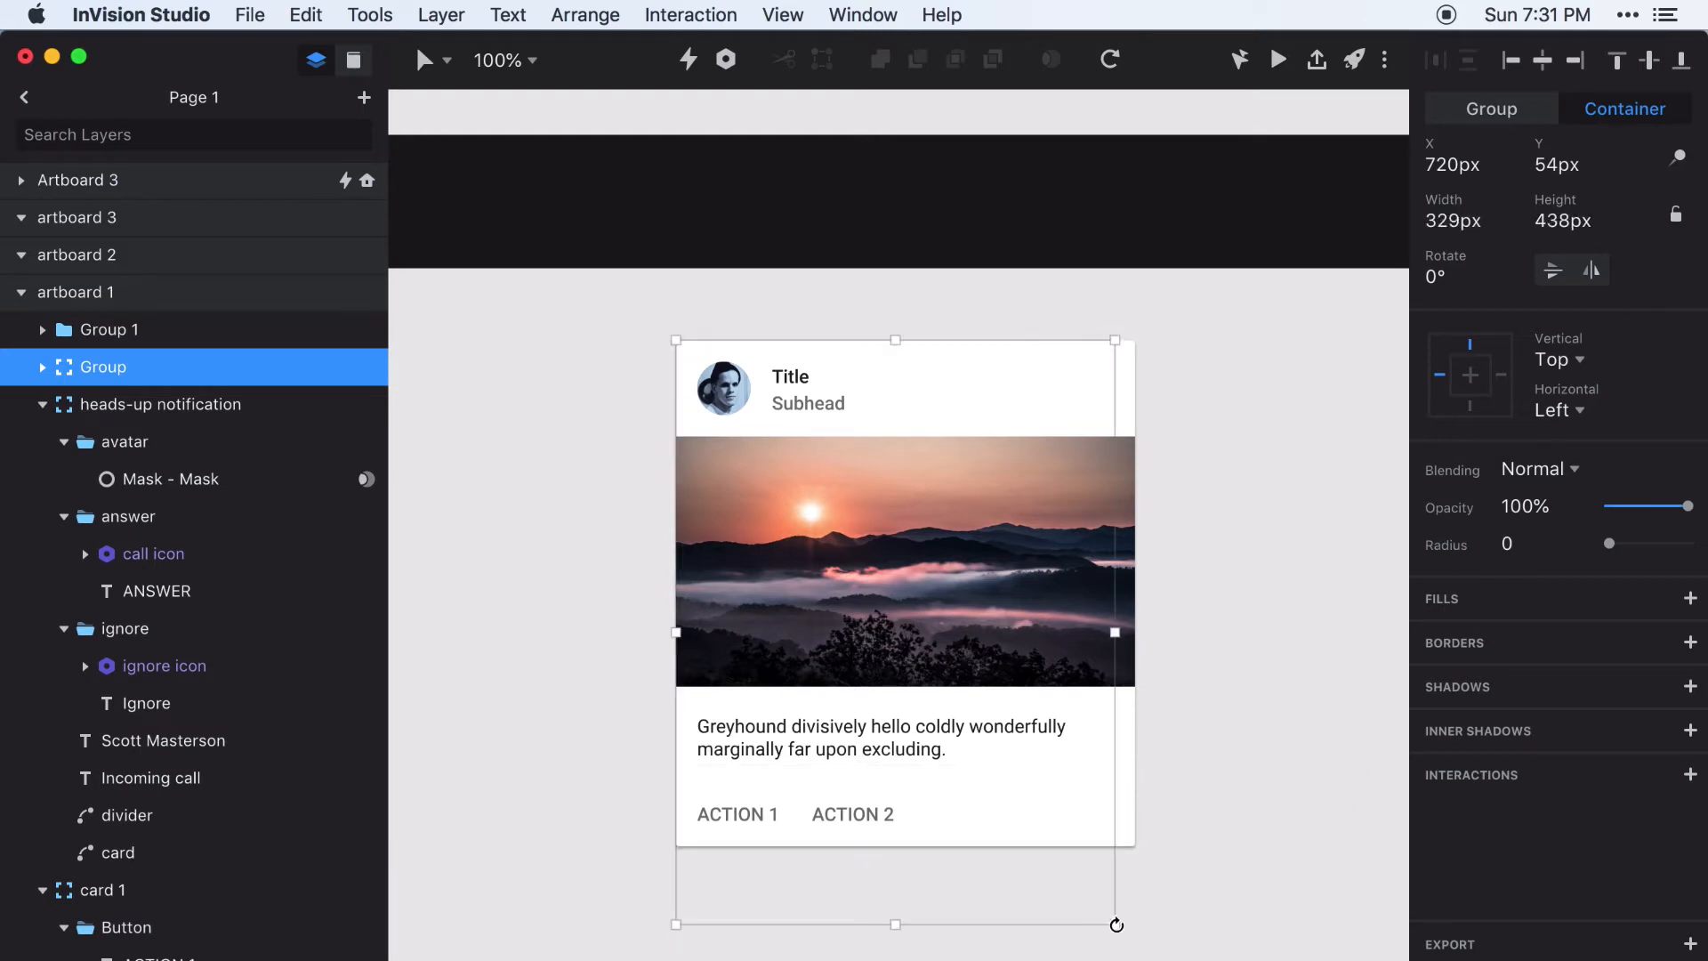
pyautogui.press('super+z')
pyautogui.press('super+z')
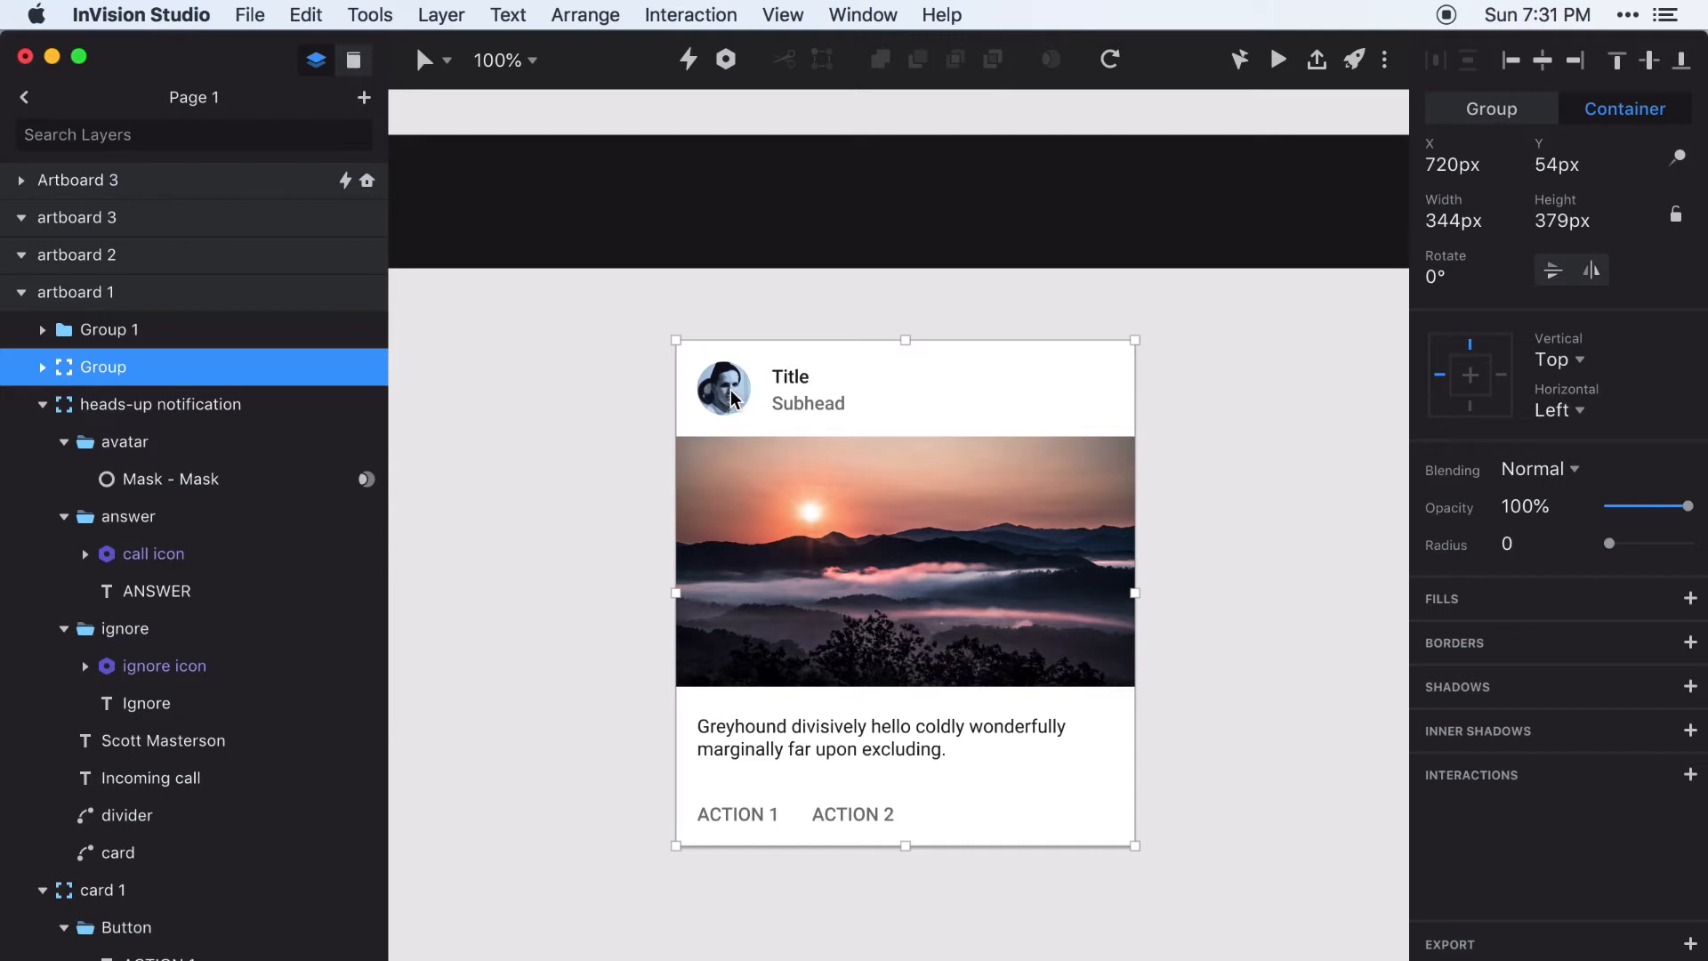
# Set the width and height units of the Title card's background Rectangle to Percent
pyautogui.doubleClick(984, 371)
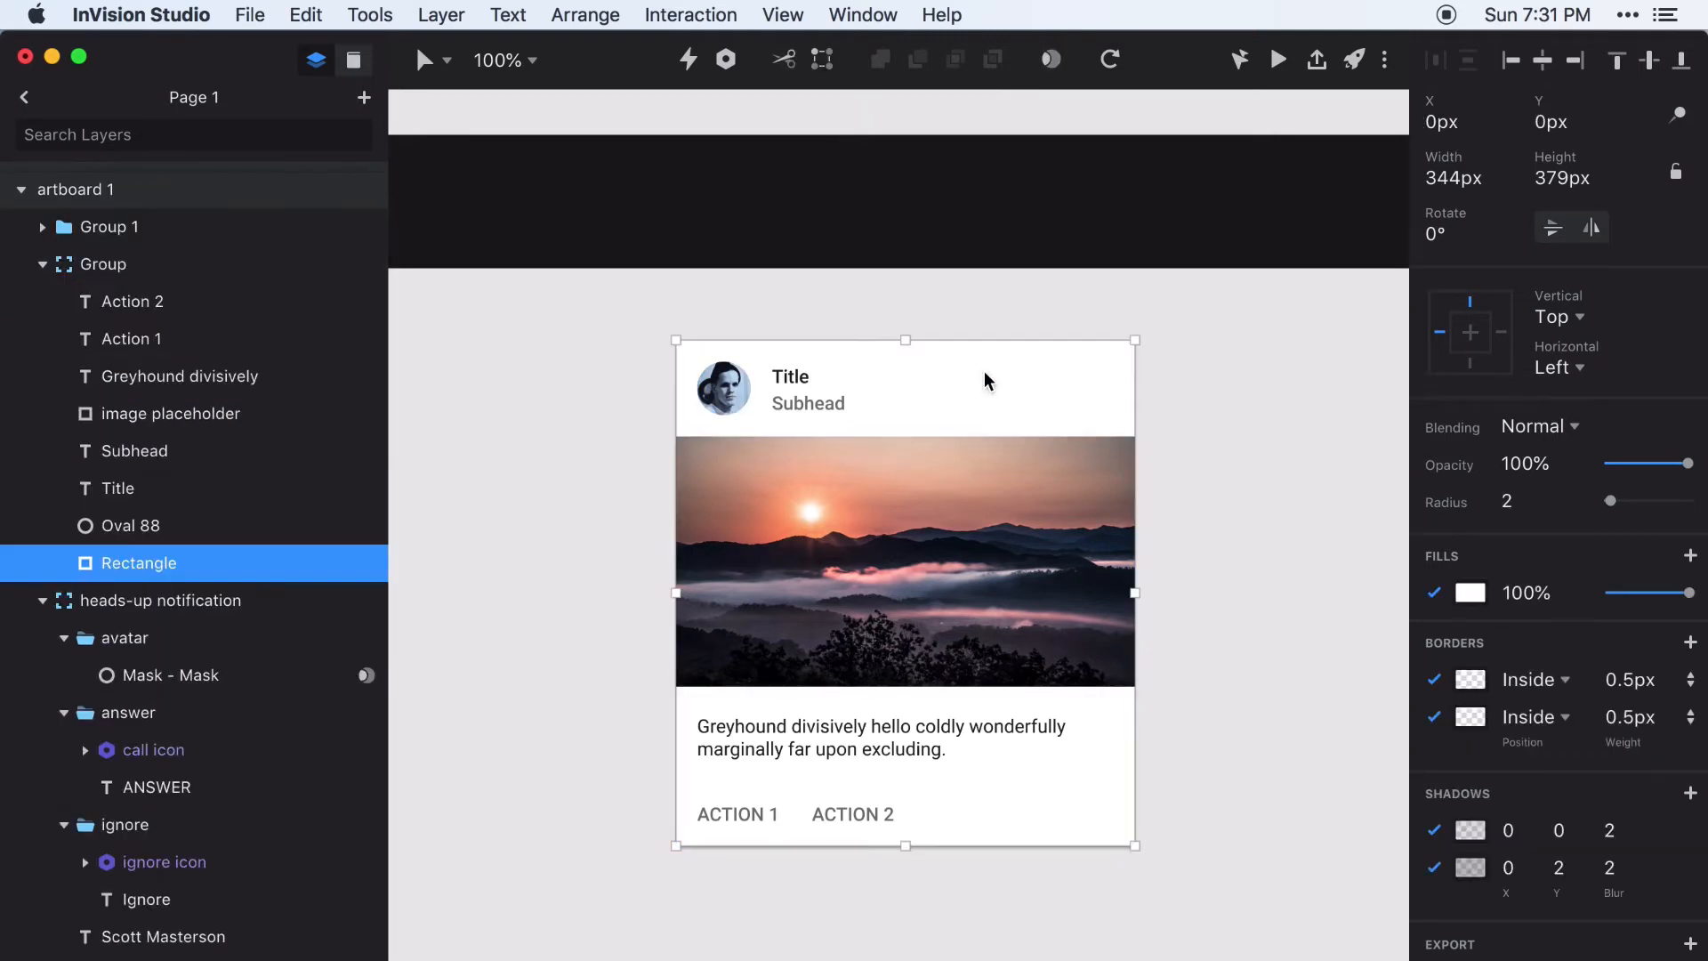
pyautogui.click(1481, 180)
pyautogui.click(1512, 217)
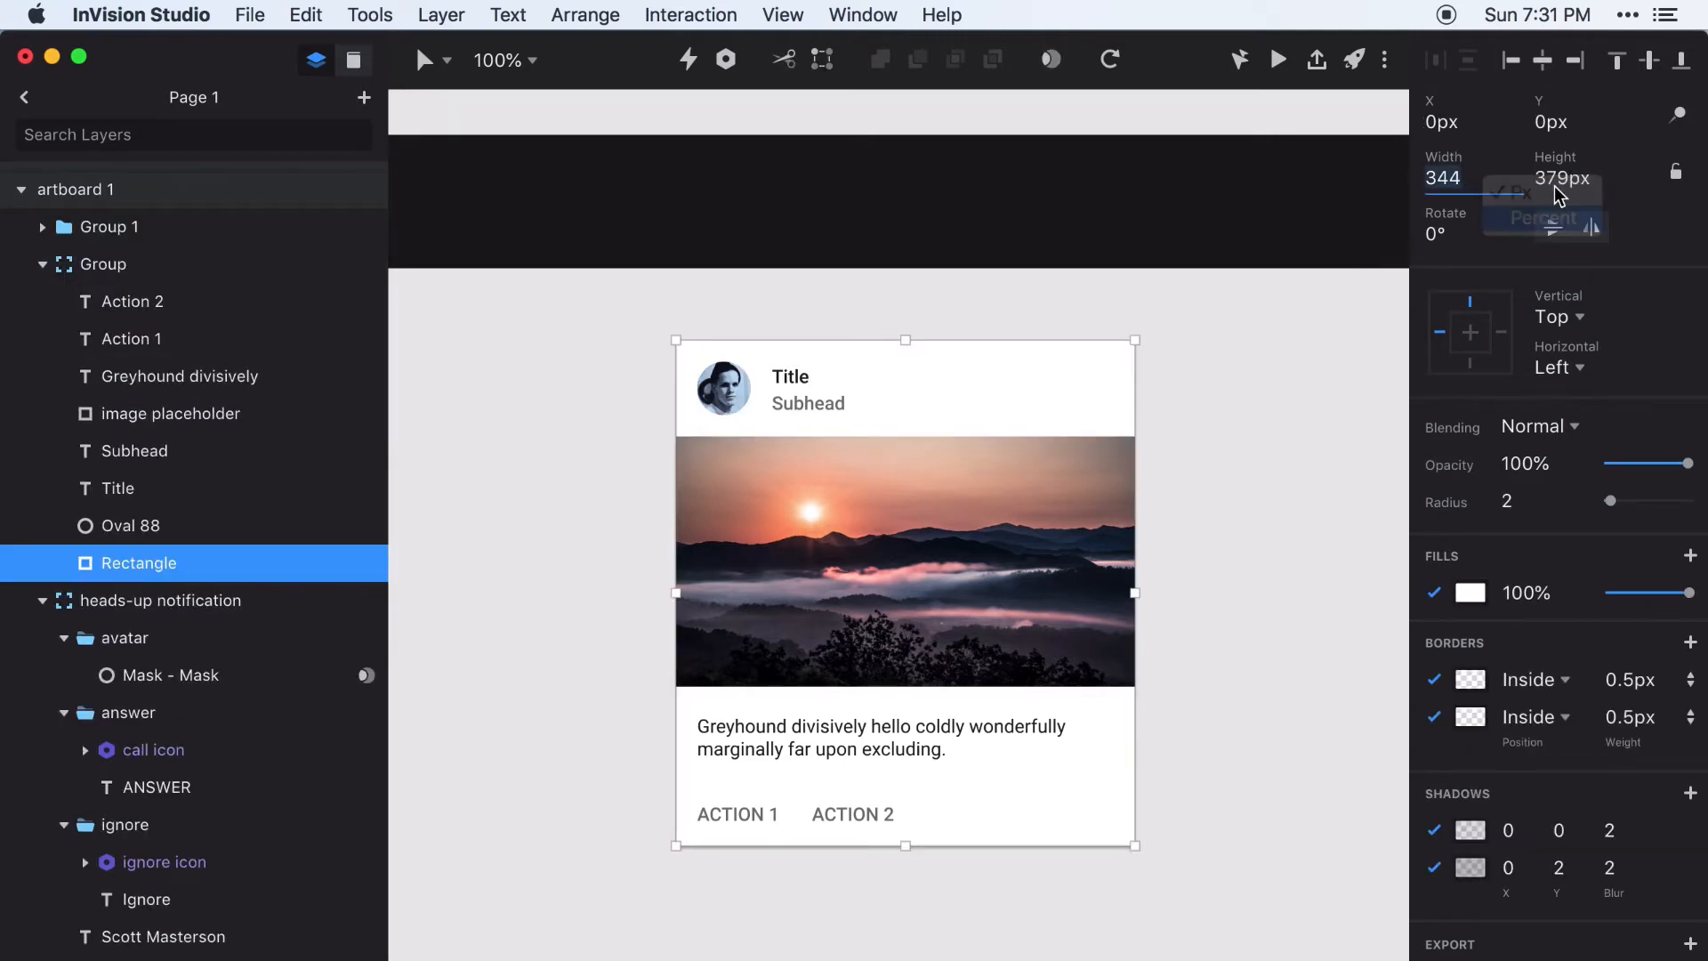
pyautogui.click(1555, 182)
pyautogui.click(1584, 216)
pyautogui.click(1223, 584)
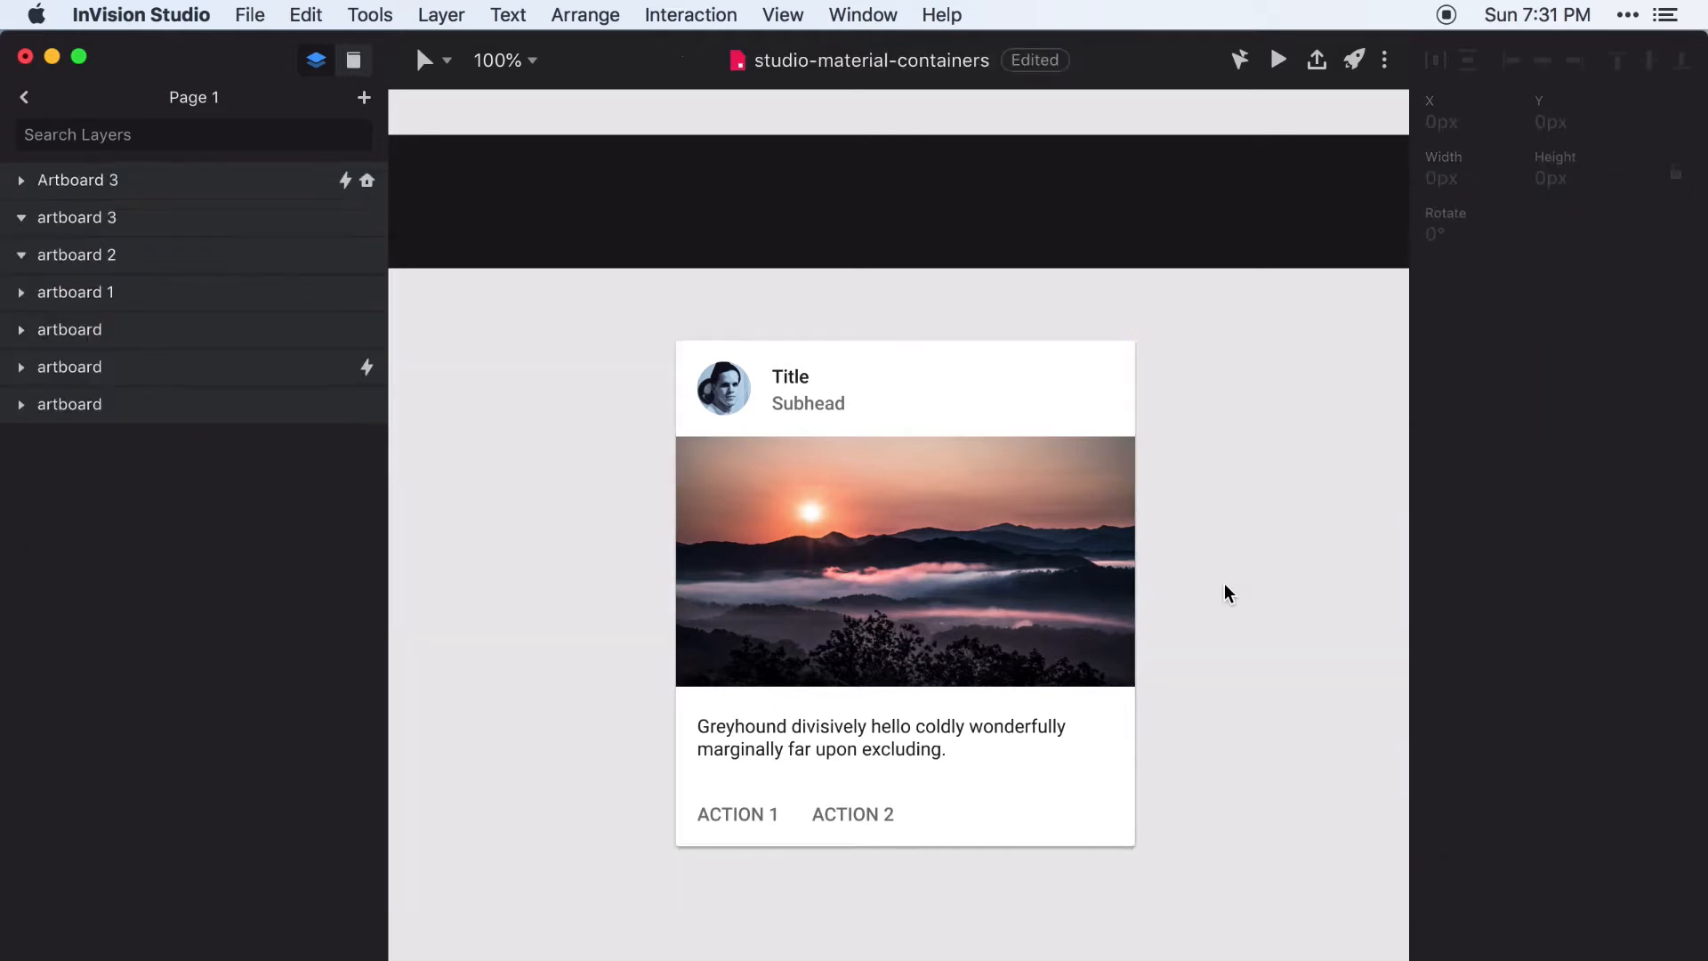
# Test-enlarge the Title card container to check its background scaling and undo the resize
pyautogui.click(1036, 665)
pyautogui.moveTo(1135, 849); pyautogui.dragTo(1350, 904)
pyautogui.press('super+z')
# Pin the card's image placeholder to Left and Right and set its height unit to Percent
pyautogui.doubleClick(967, 589)
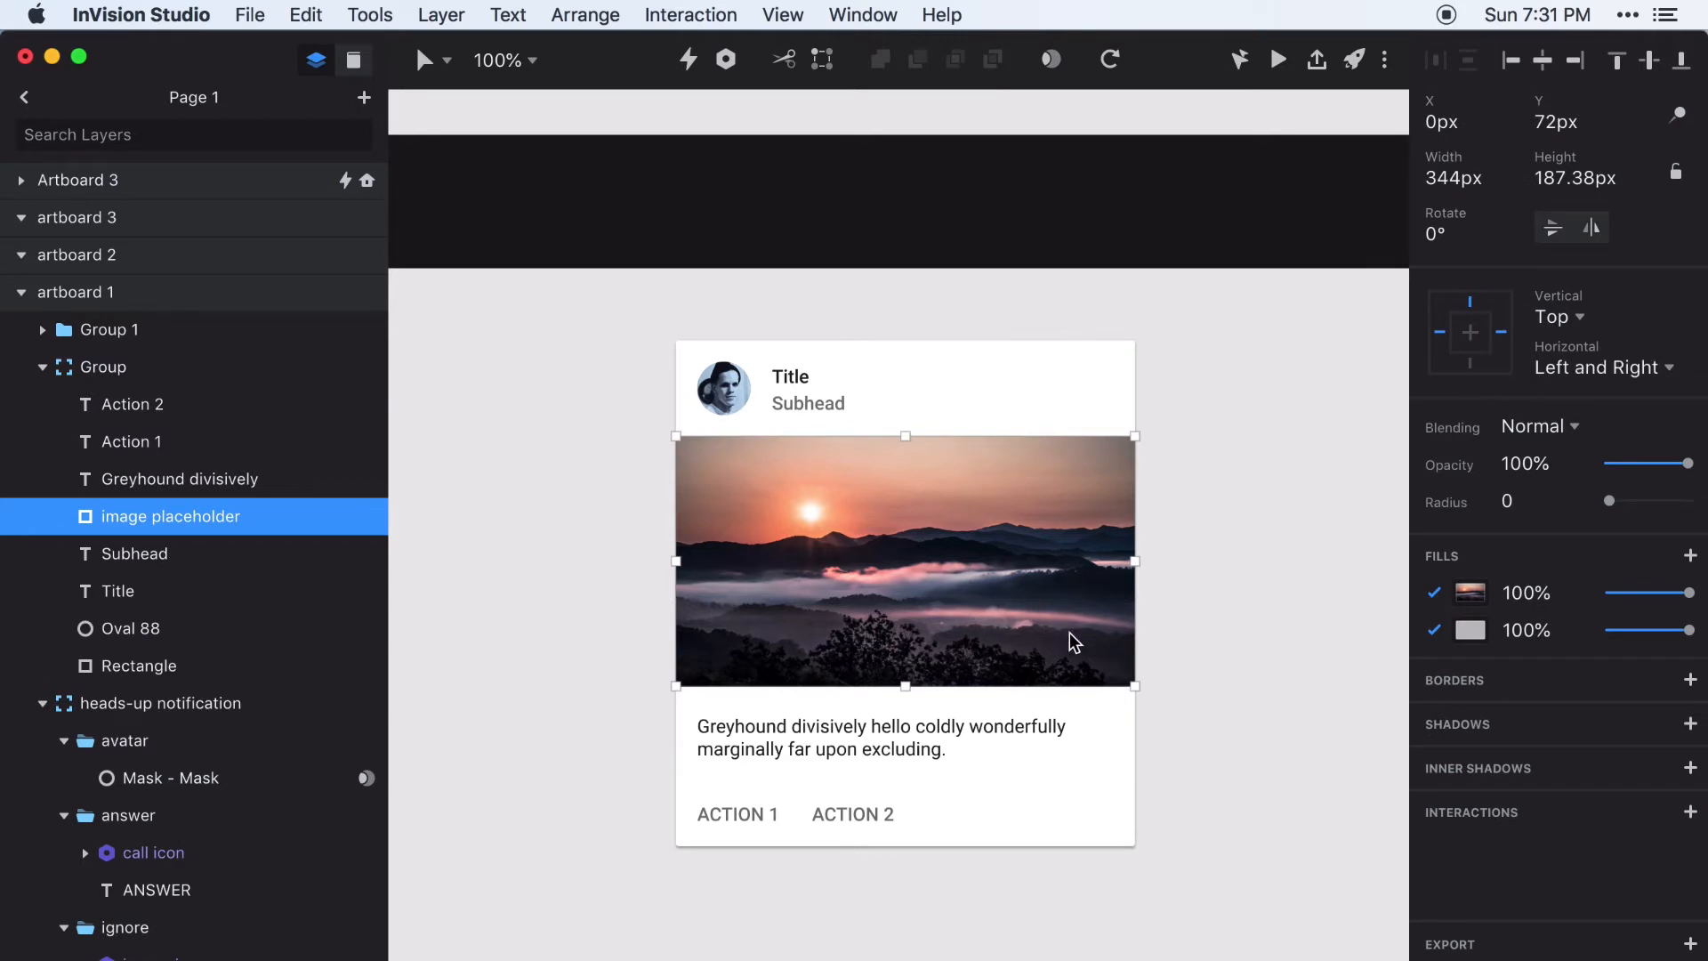
pyautogui.click(1567, 181)
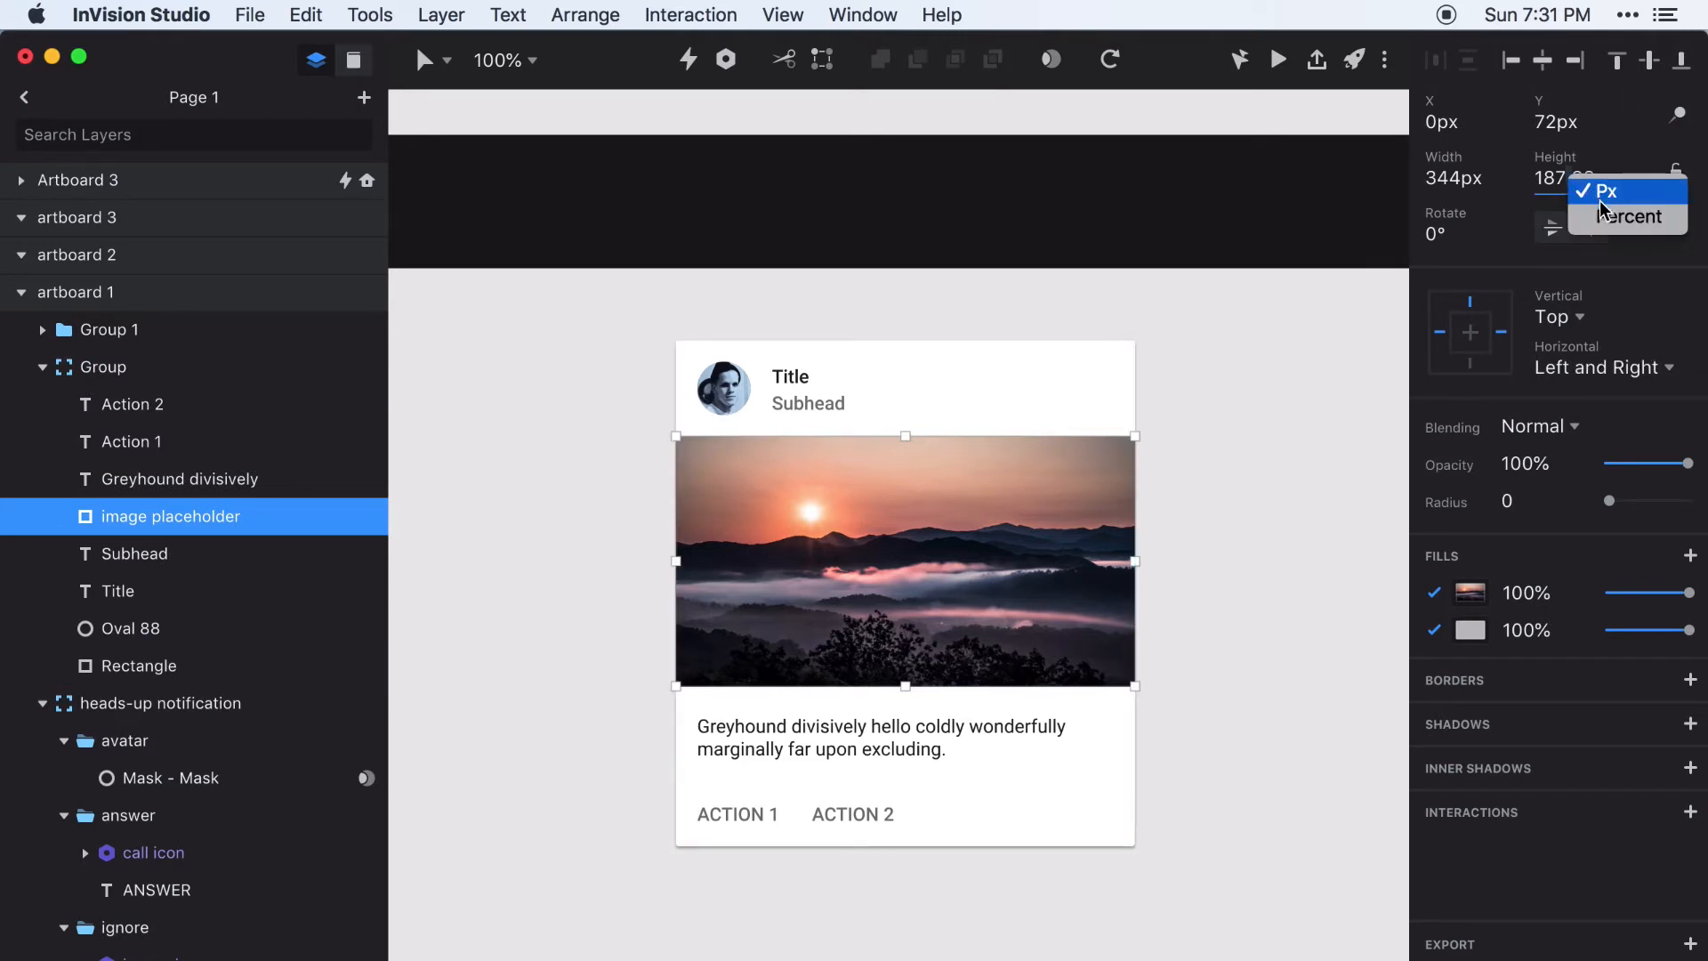
pyautogui.click(1615, 217)
# Pin the card's Greyhound divisively text vertically to Bottom and horizontally to Left and Right
pyautogui.click(878, 752)
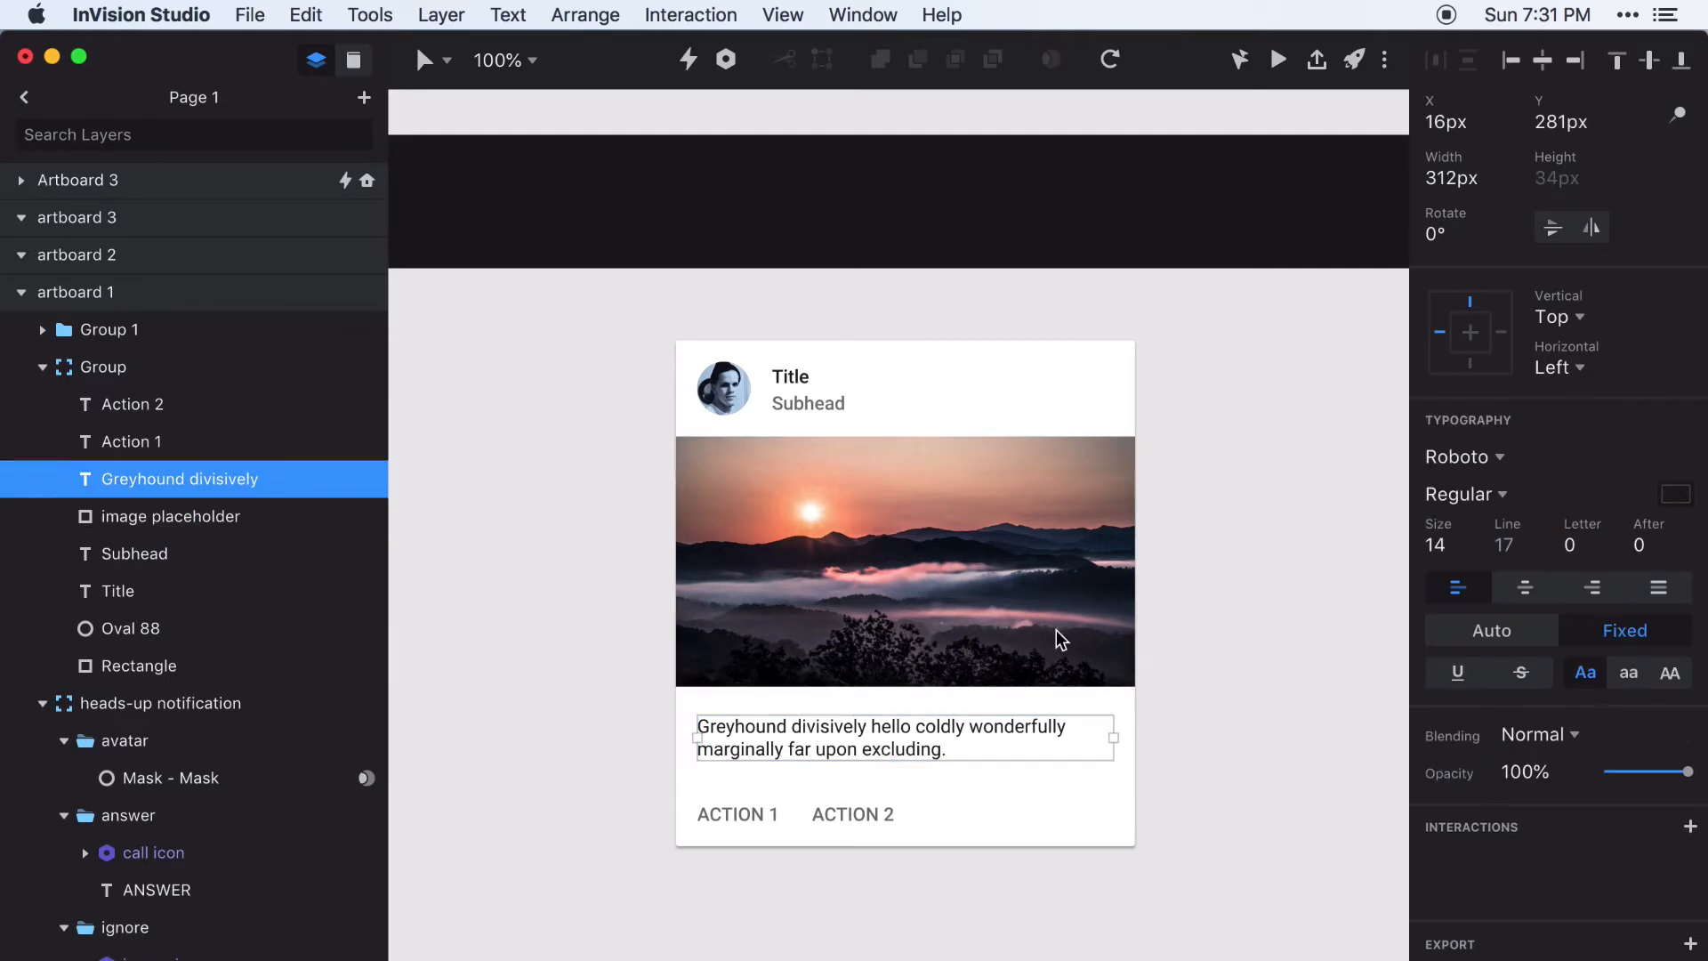
pyautogui.click(1476, 364)
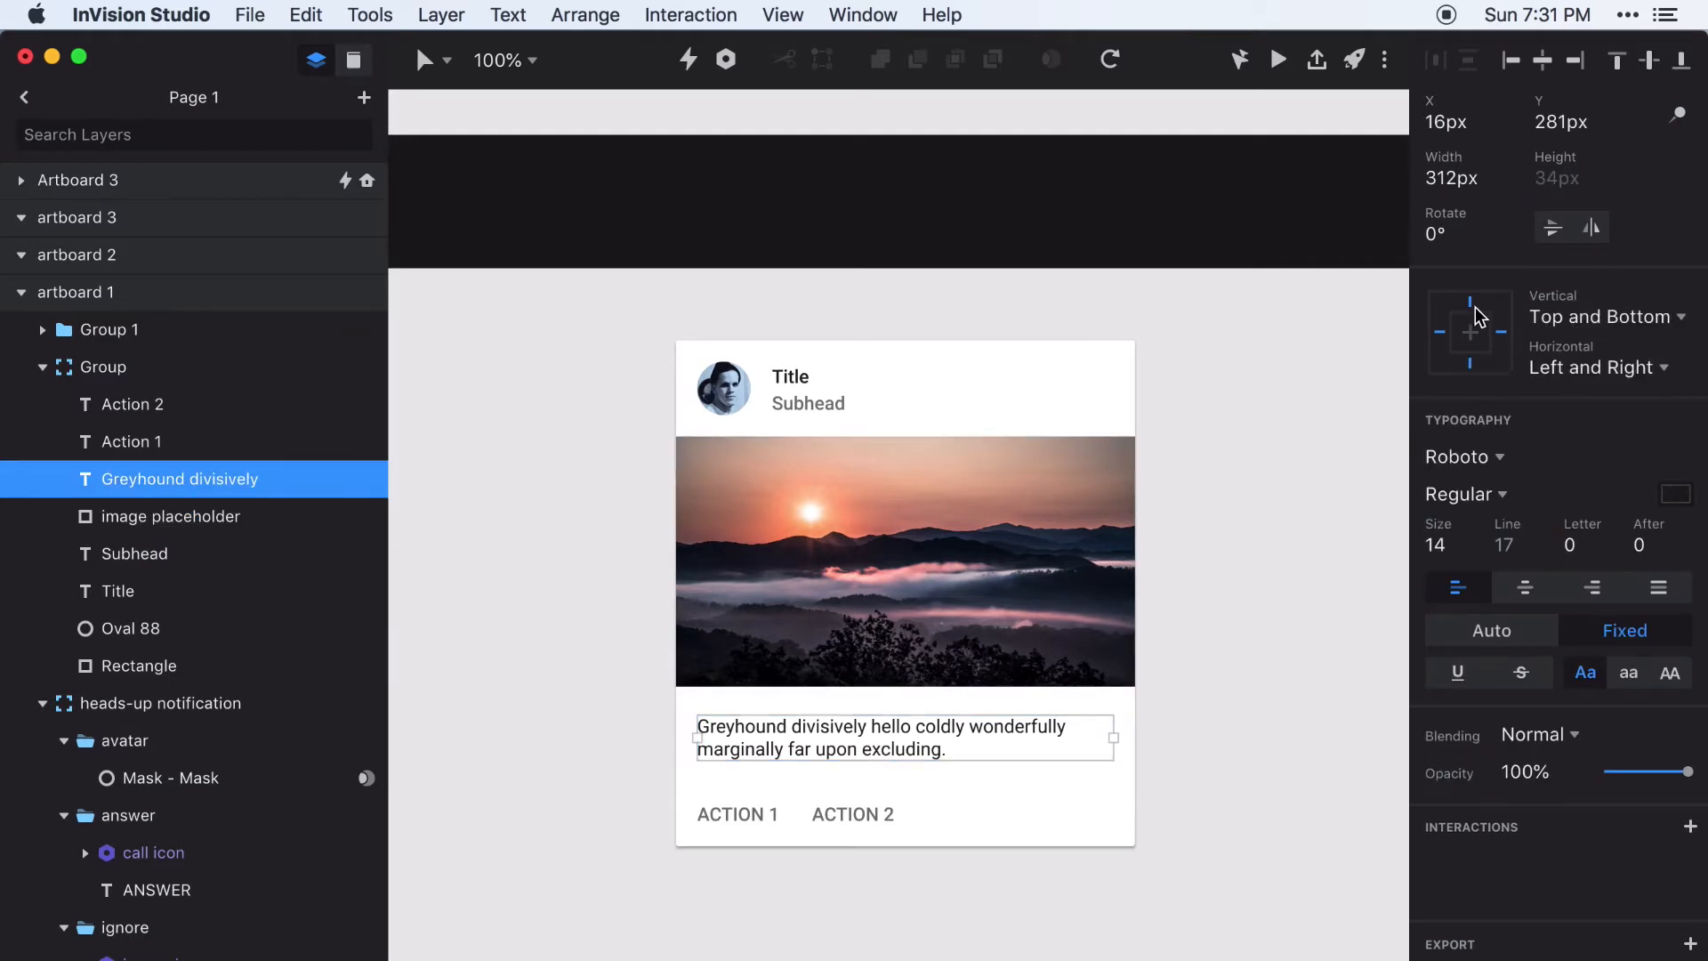
pyautogui.click(1471, 302)
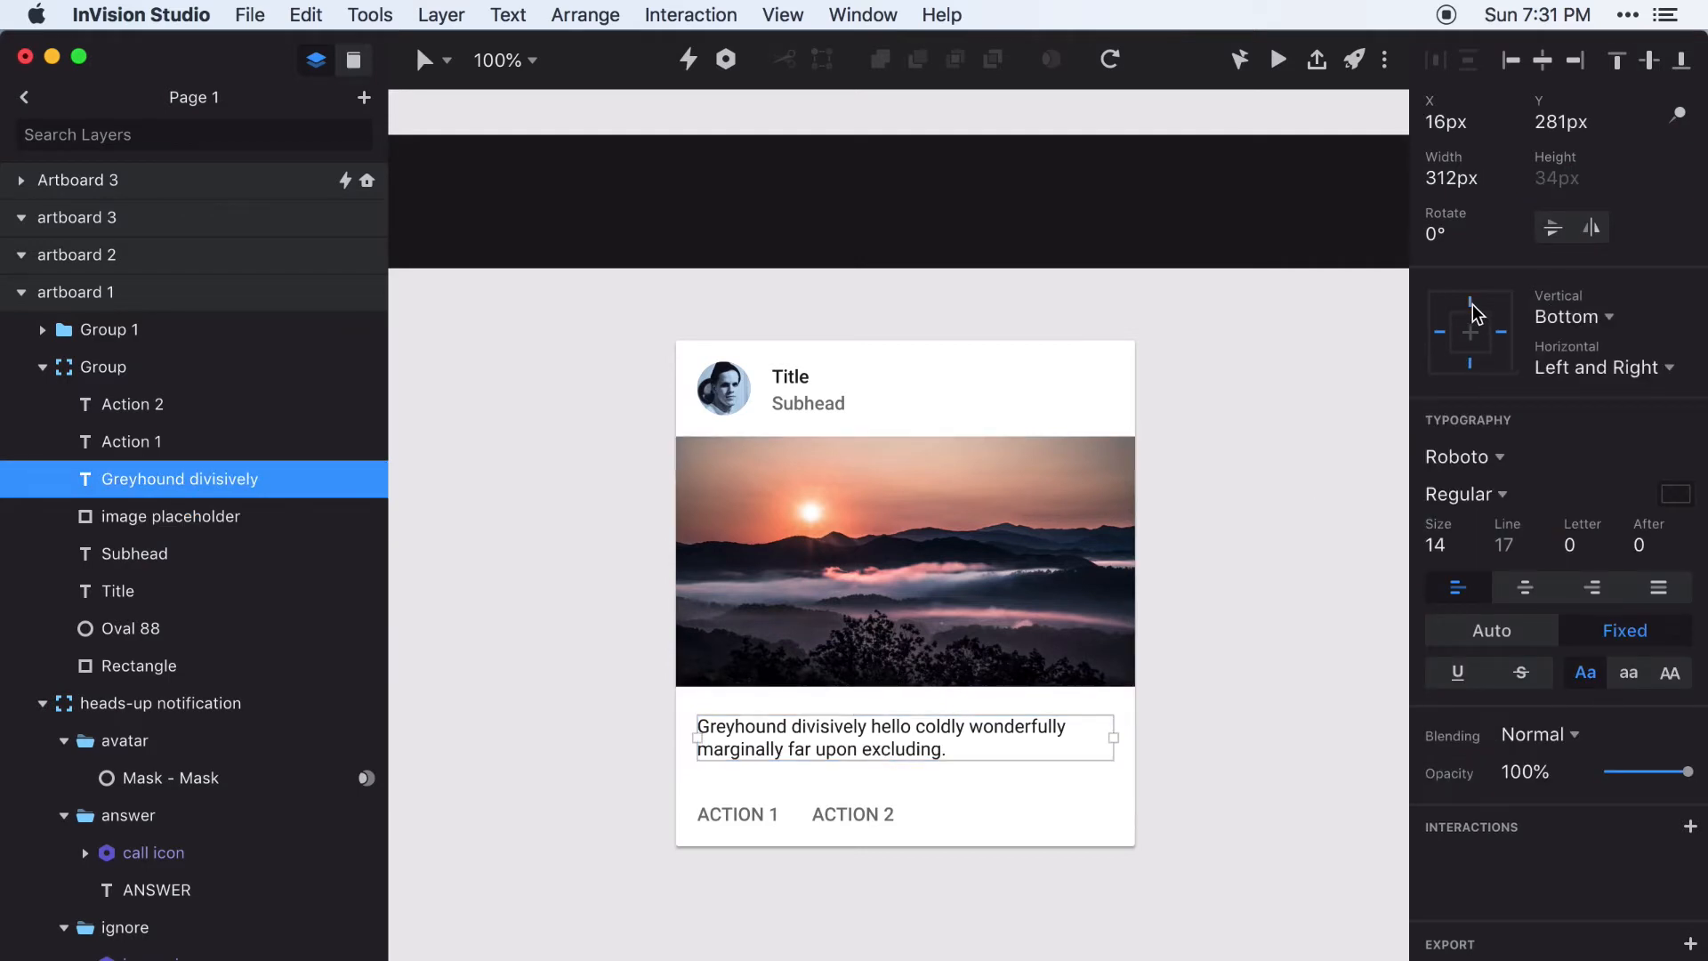
# Pin the Action 1 and Action 2 labels together to the card's Bottom only, removing the Top pin
pyautogui.click(745, 804)
pyautogui.keyDown('shift'); pyautogui.click(841, 818); pyautogui.keyUp('shift')
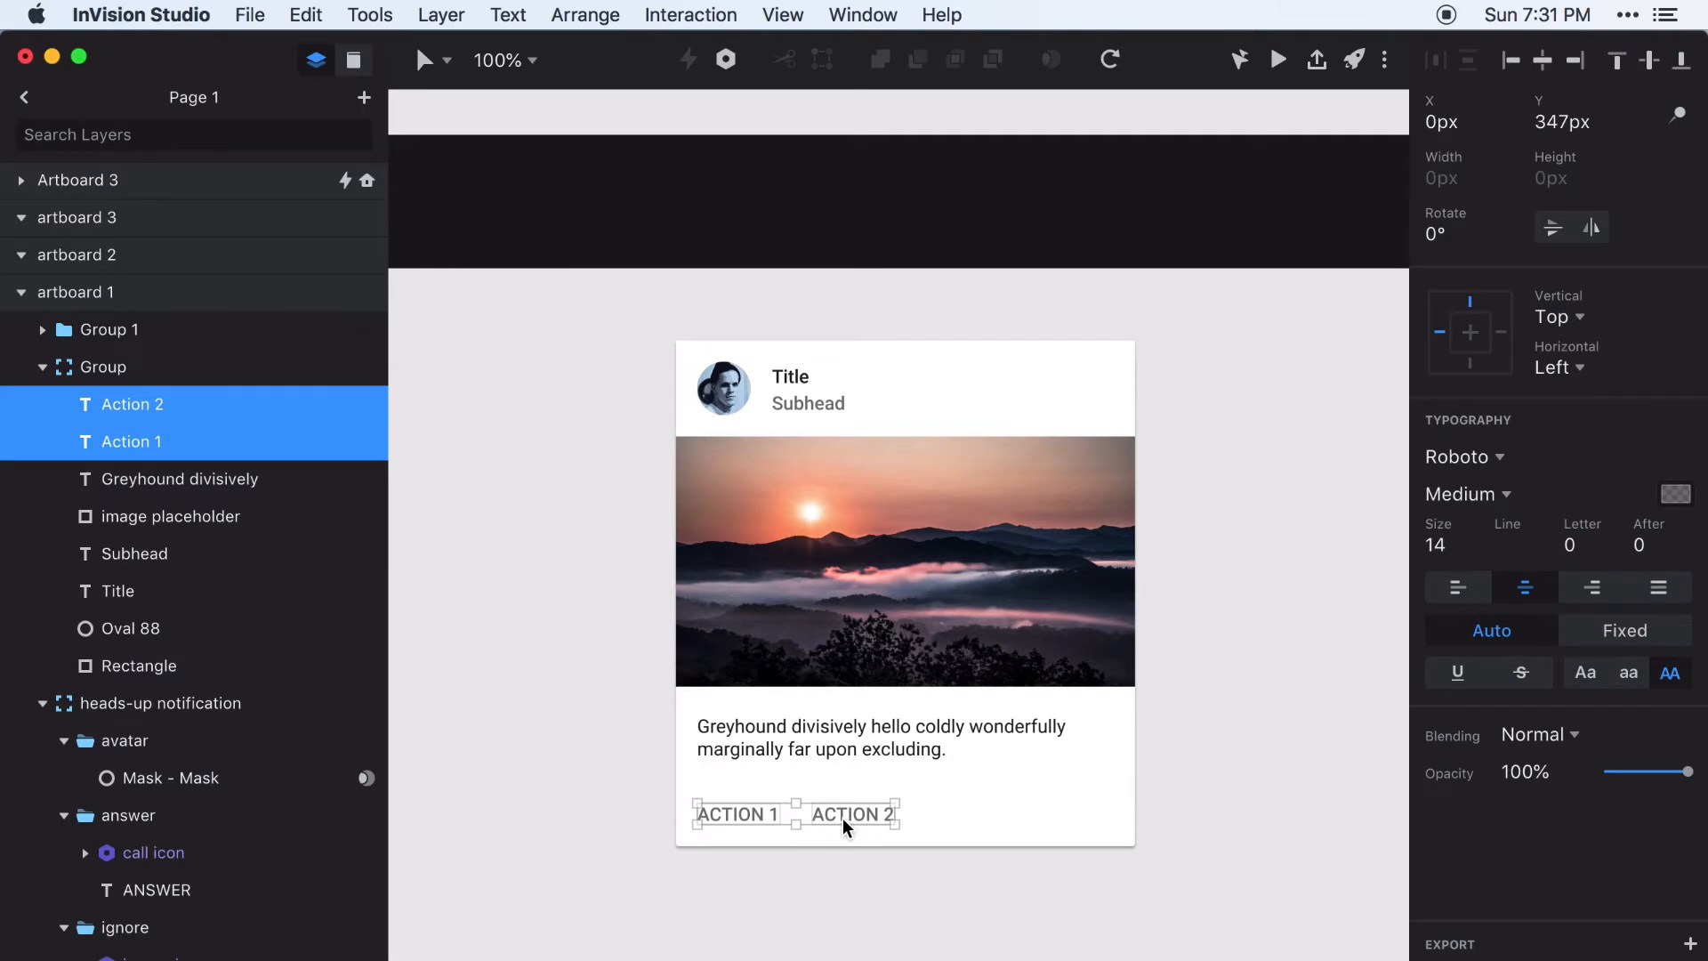
pyautogui.click(1471, 362)
pyautogui.click(1470, 302)
# Test-resize the Title card container to 266 px wide and undo the change
pyautogui.click(1056, 745)
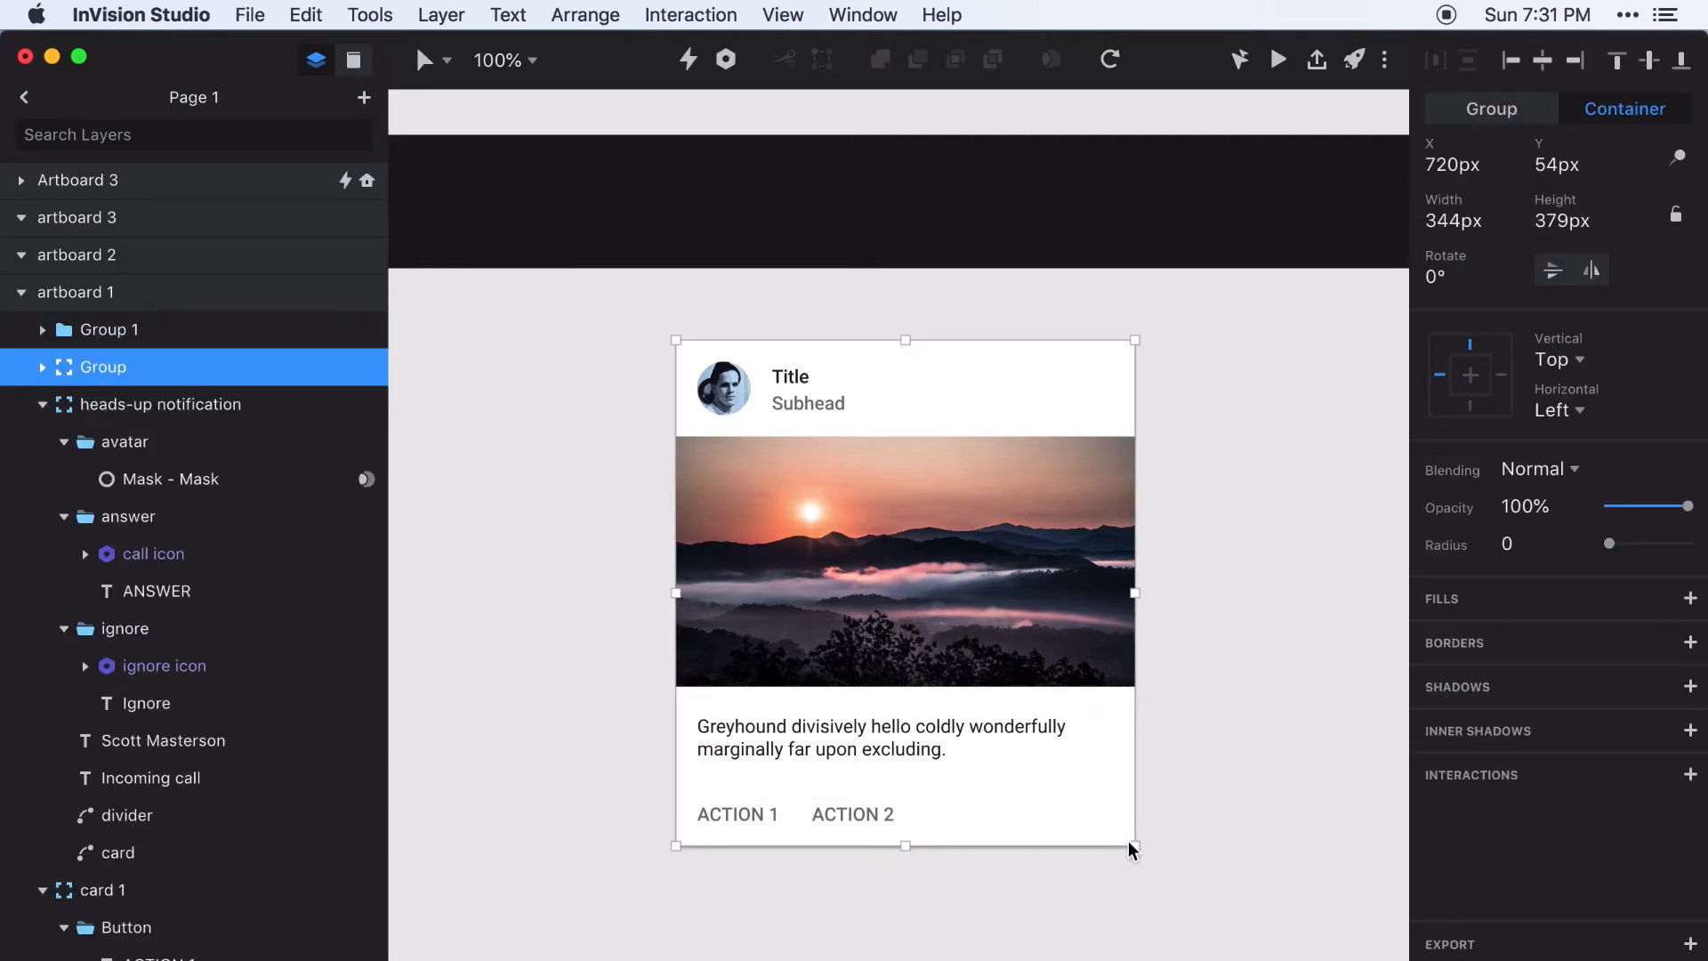
pyautogui.moveTo(1134, 845); pyautogui.dragTo(1031, 847)
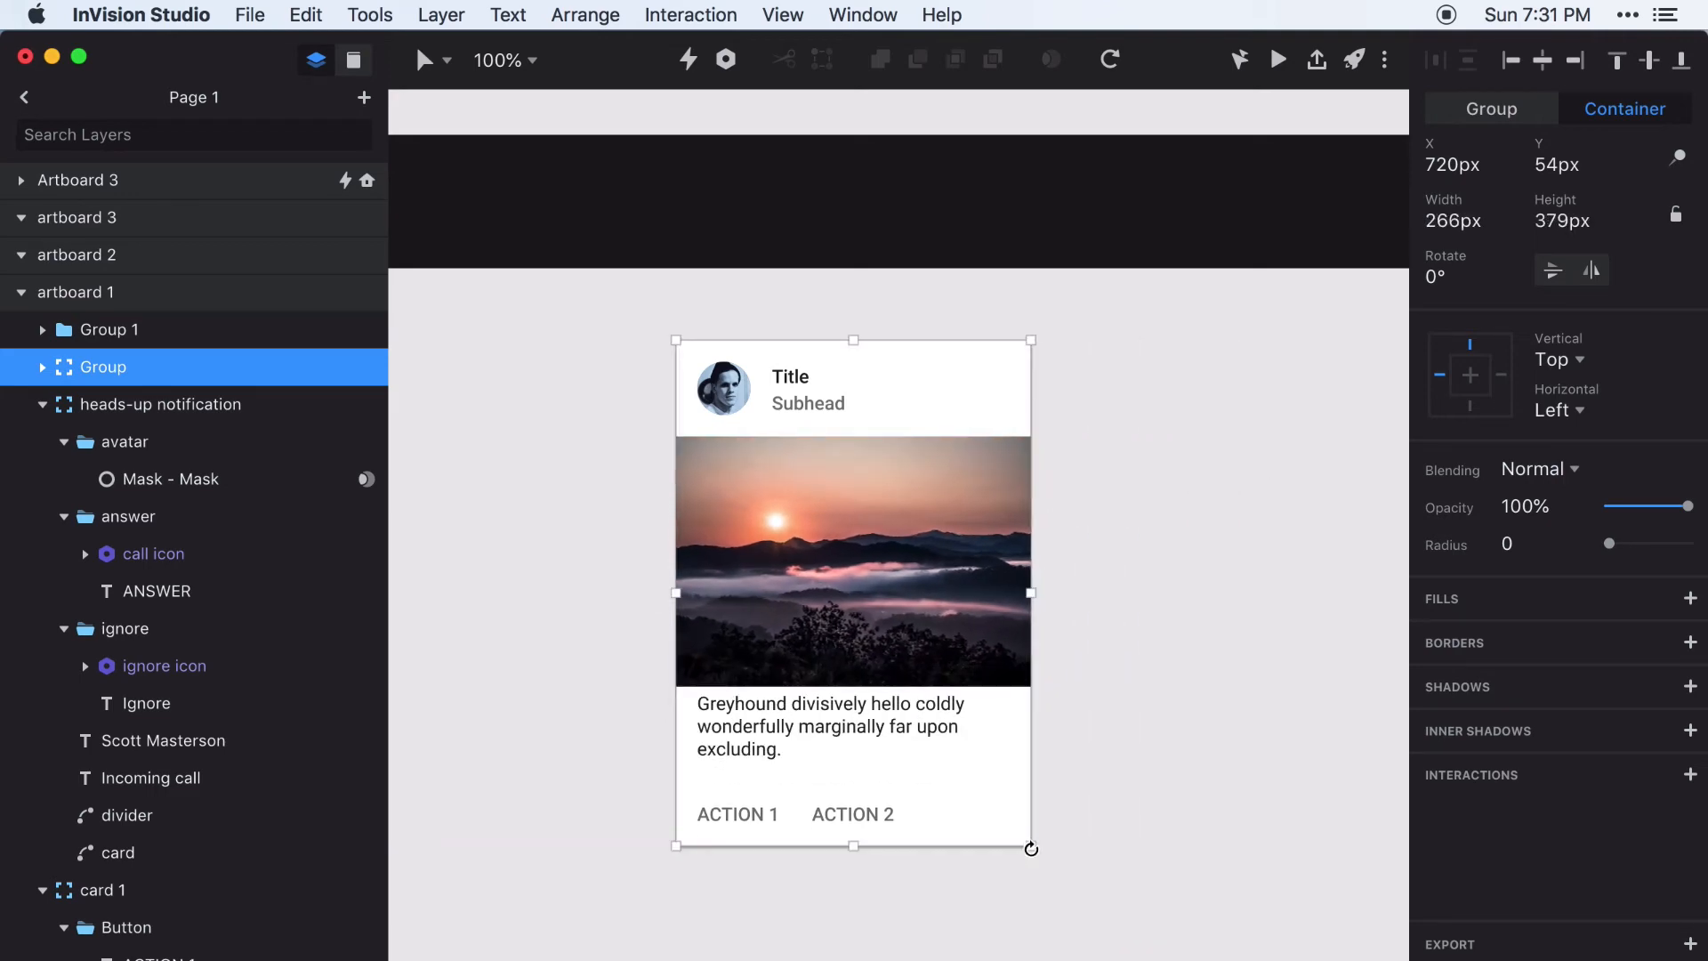
pyautogui.press('super+z')
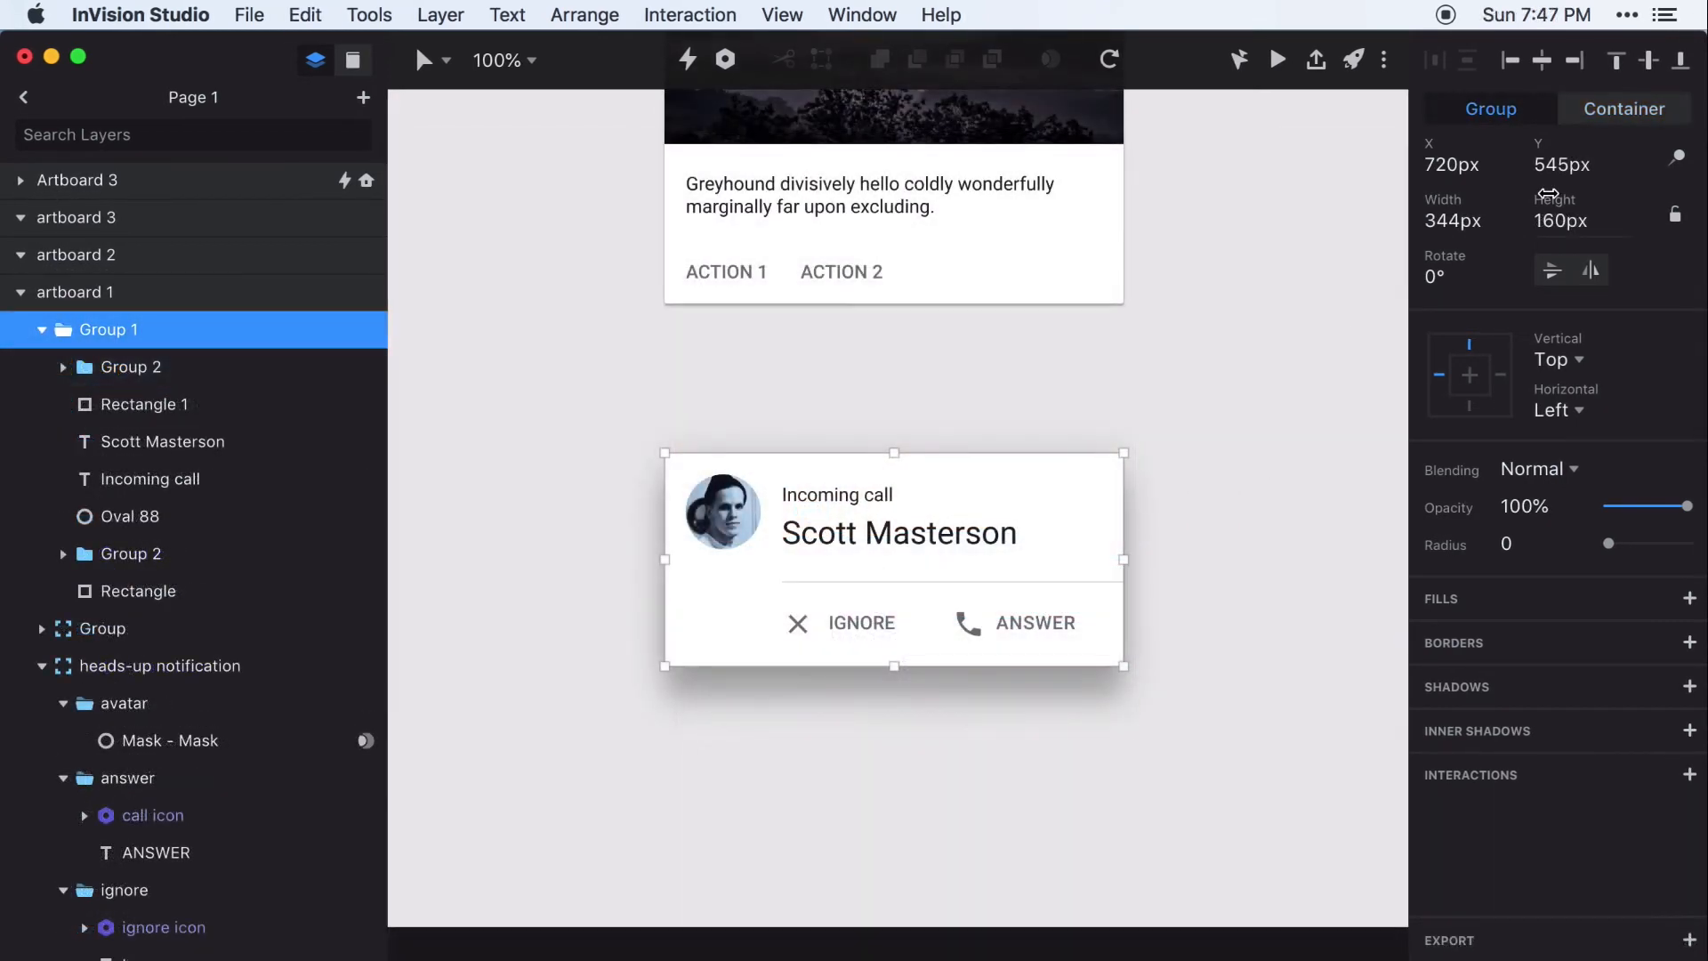
# Convert the second Incoming call group to a container and pin its background Rectangle to Top and Bottom, Left and Right
pyautogui.click(1624, 111)
pyautogui.click(1076, 549)
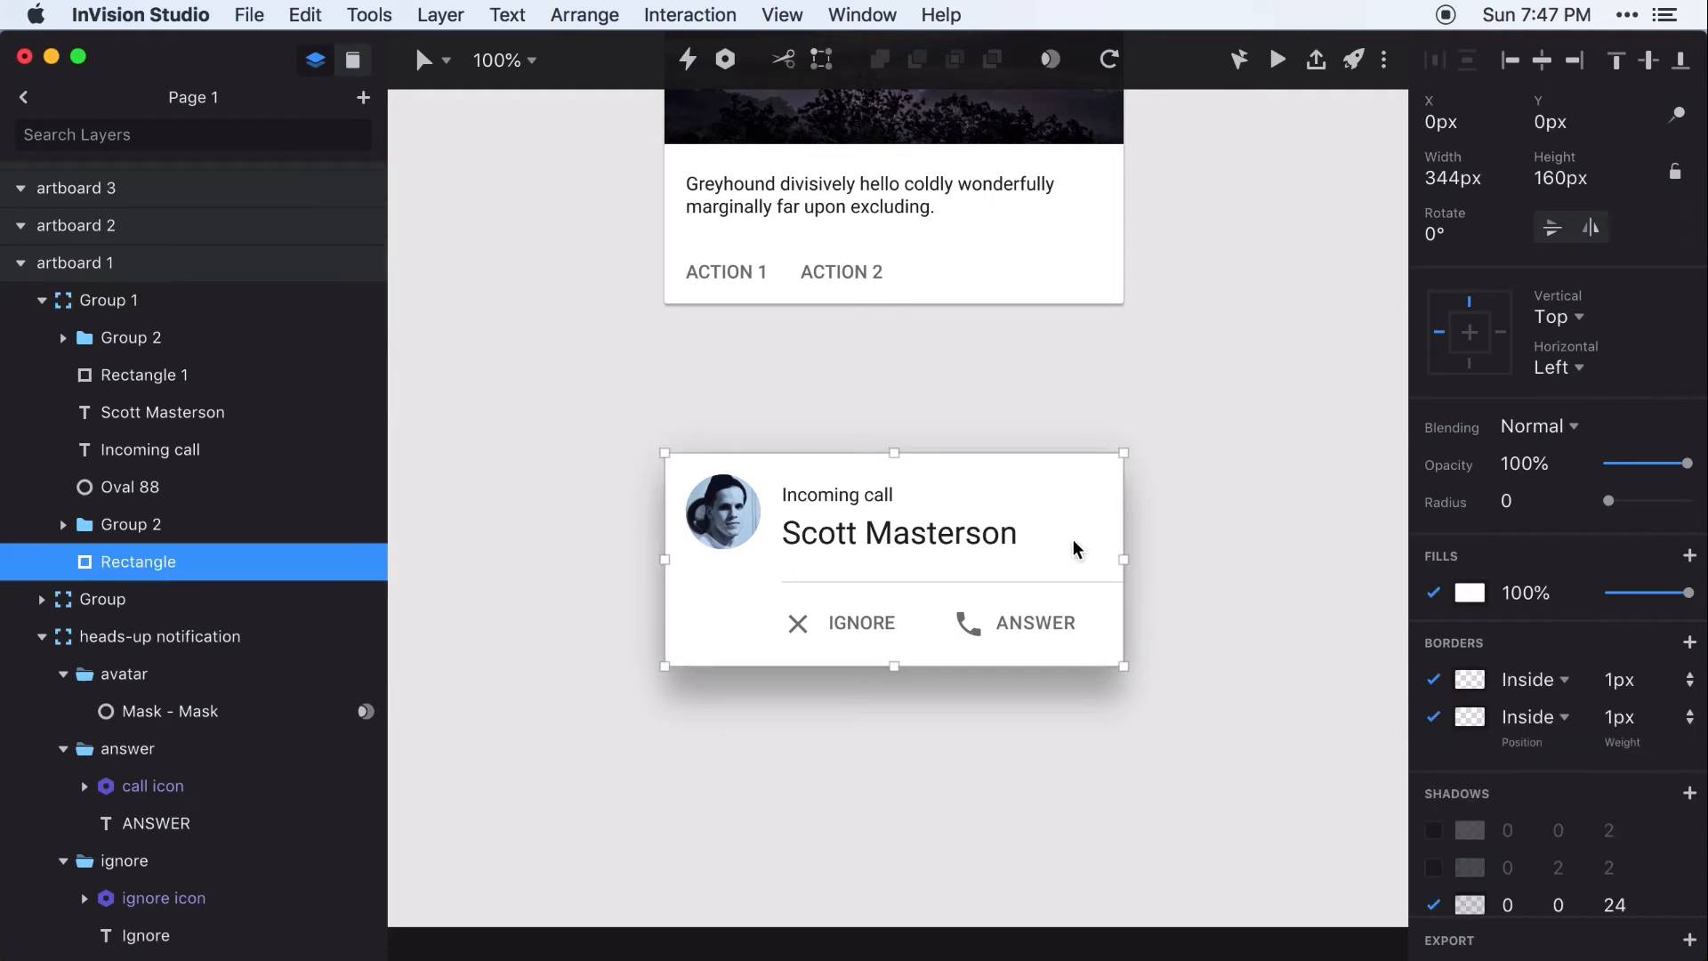
pyautogui.click(1503, 332)
pyautogui.click(1469, 364)
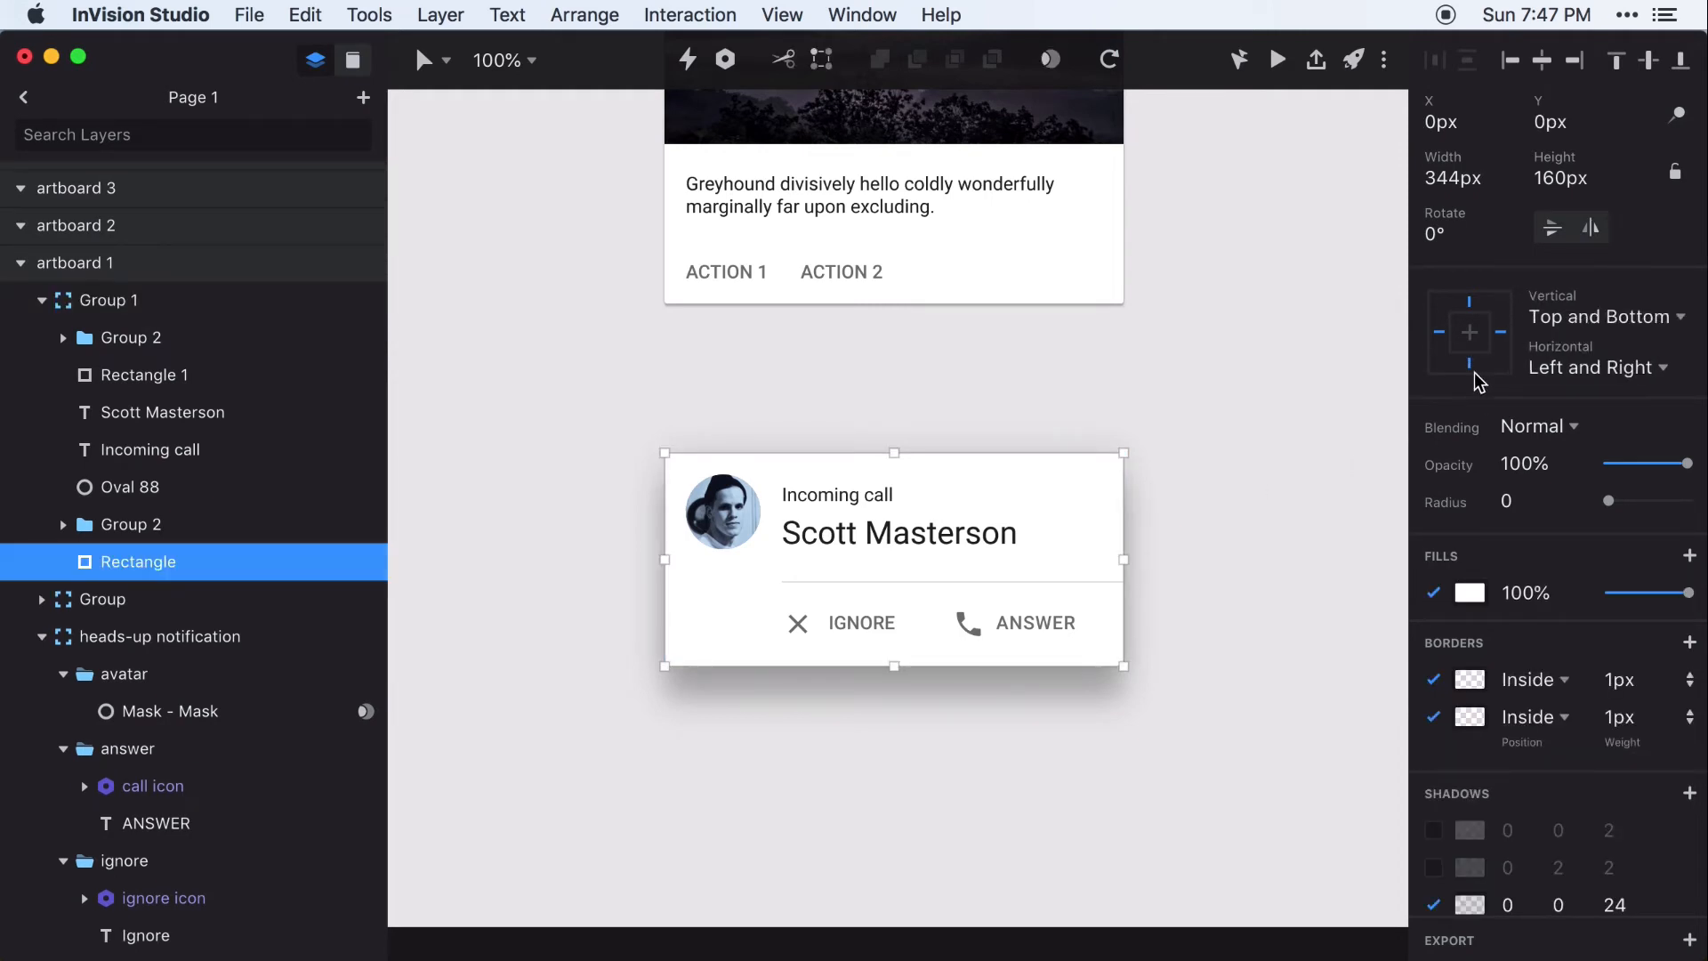
# Pin the notification's divider line, Rectangle 1, vertically to Bottom only and horizontally to Left and Right
pyautogui.click(189, 374)
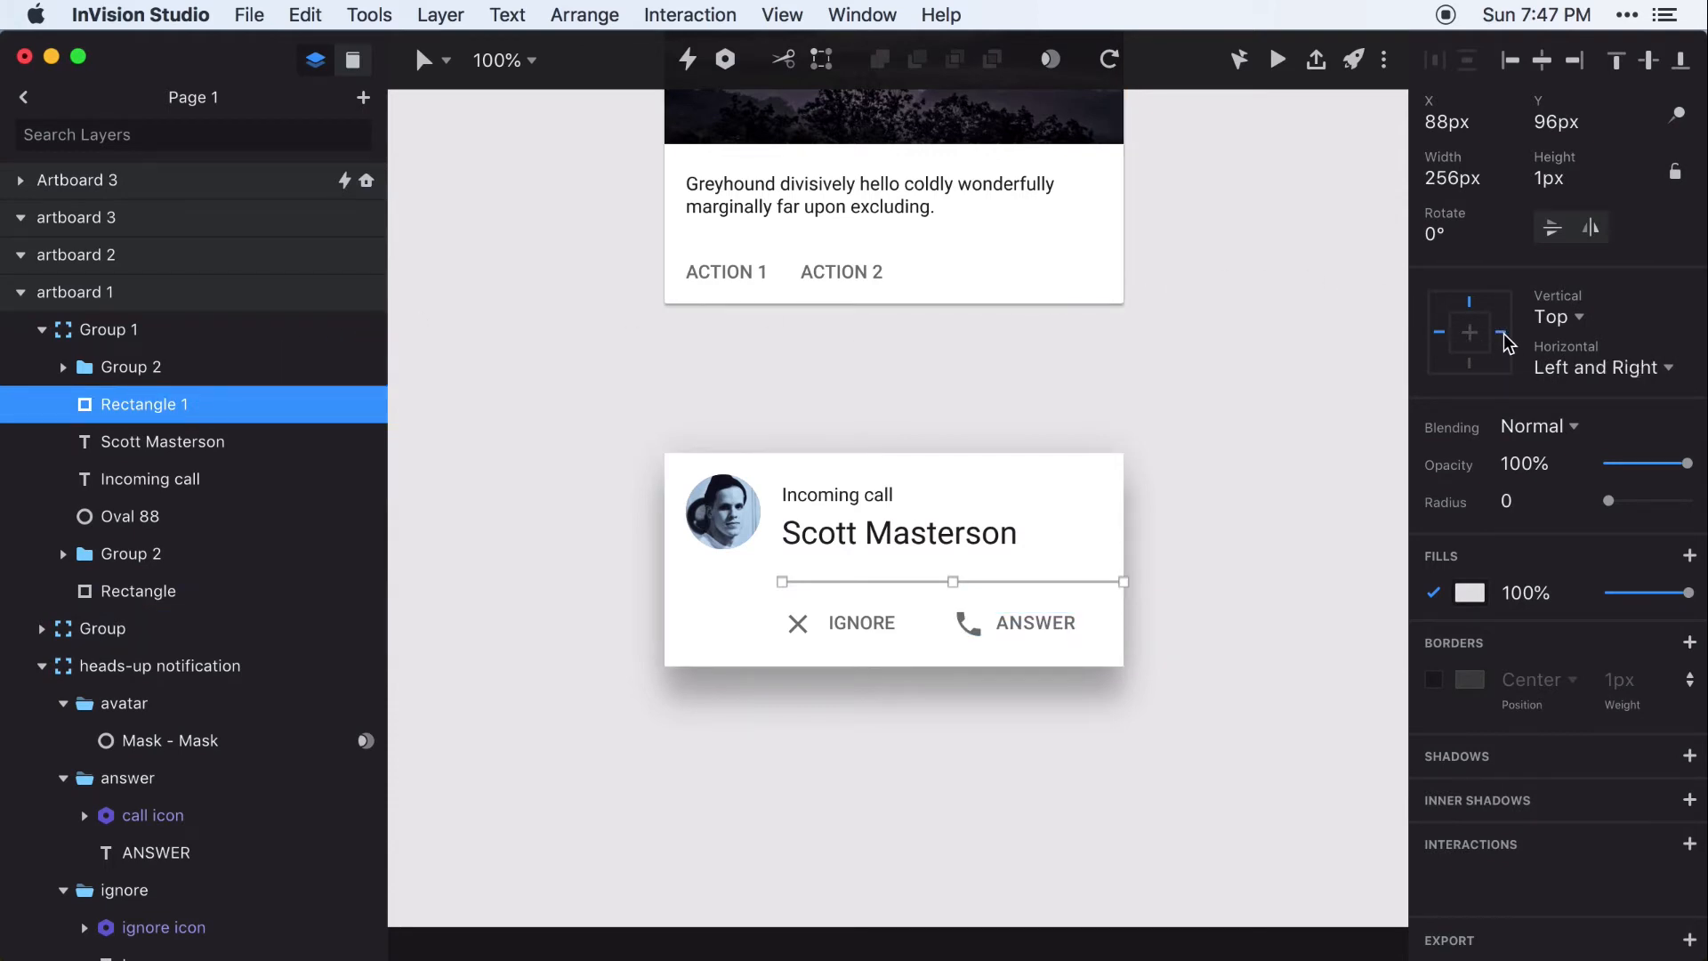
pyautogui.click(1470, 367)
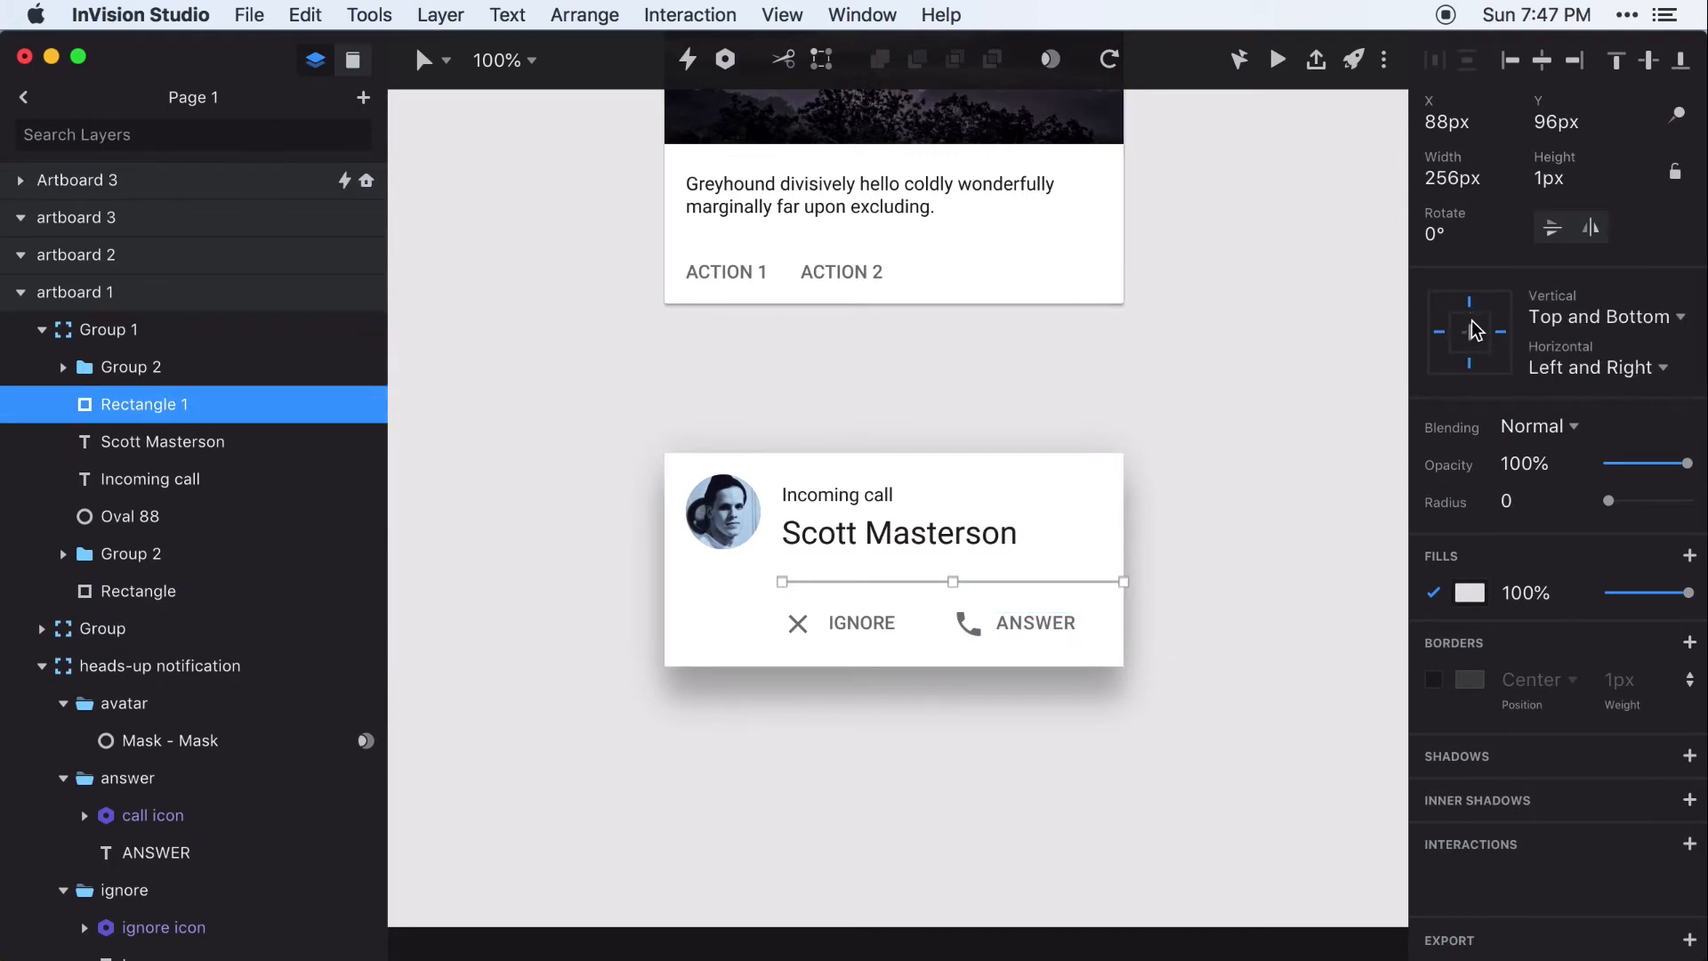
pyautogui.click(1470, 305)
# Pin the notification's Ignore and Answer groups together vertically to Bottom and horizontally to Right
pyautogui.click(831, 630)
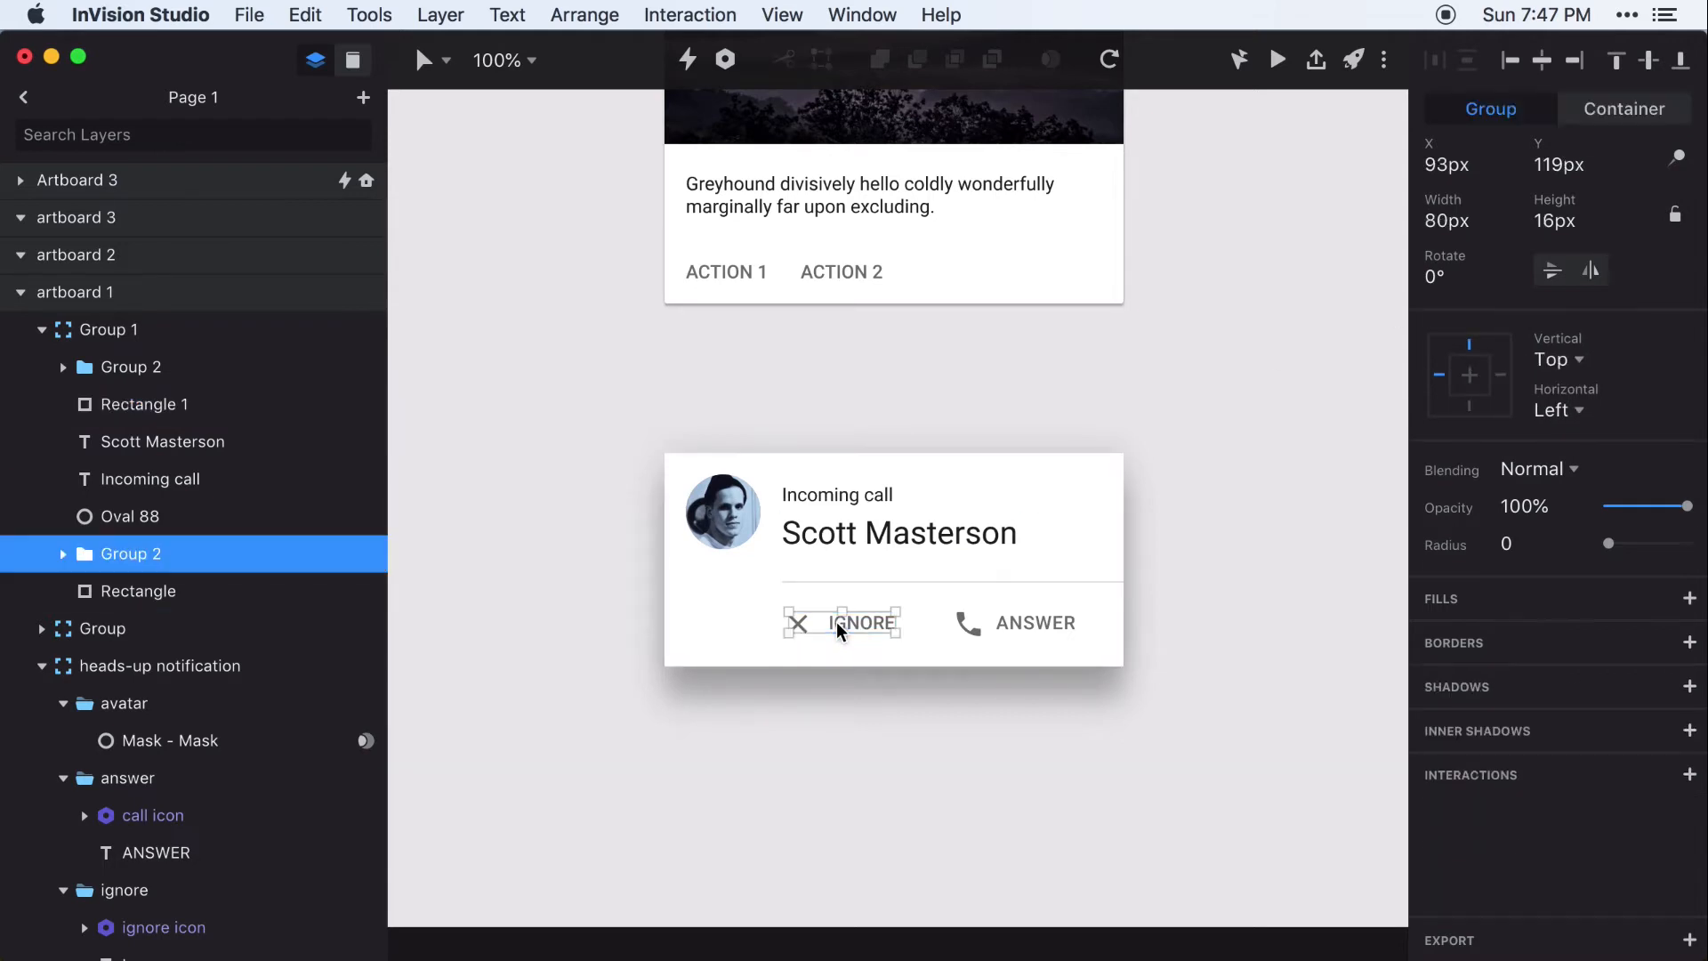
pyautogui.keyDown('shift'); pyautogui.click(1020, 625); pyautogui.keyUp('shift')
pyautogui.click(1503, 374)
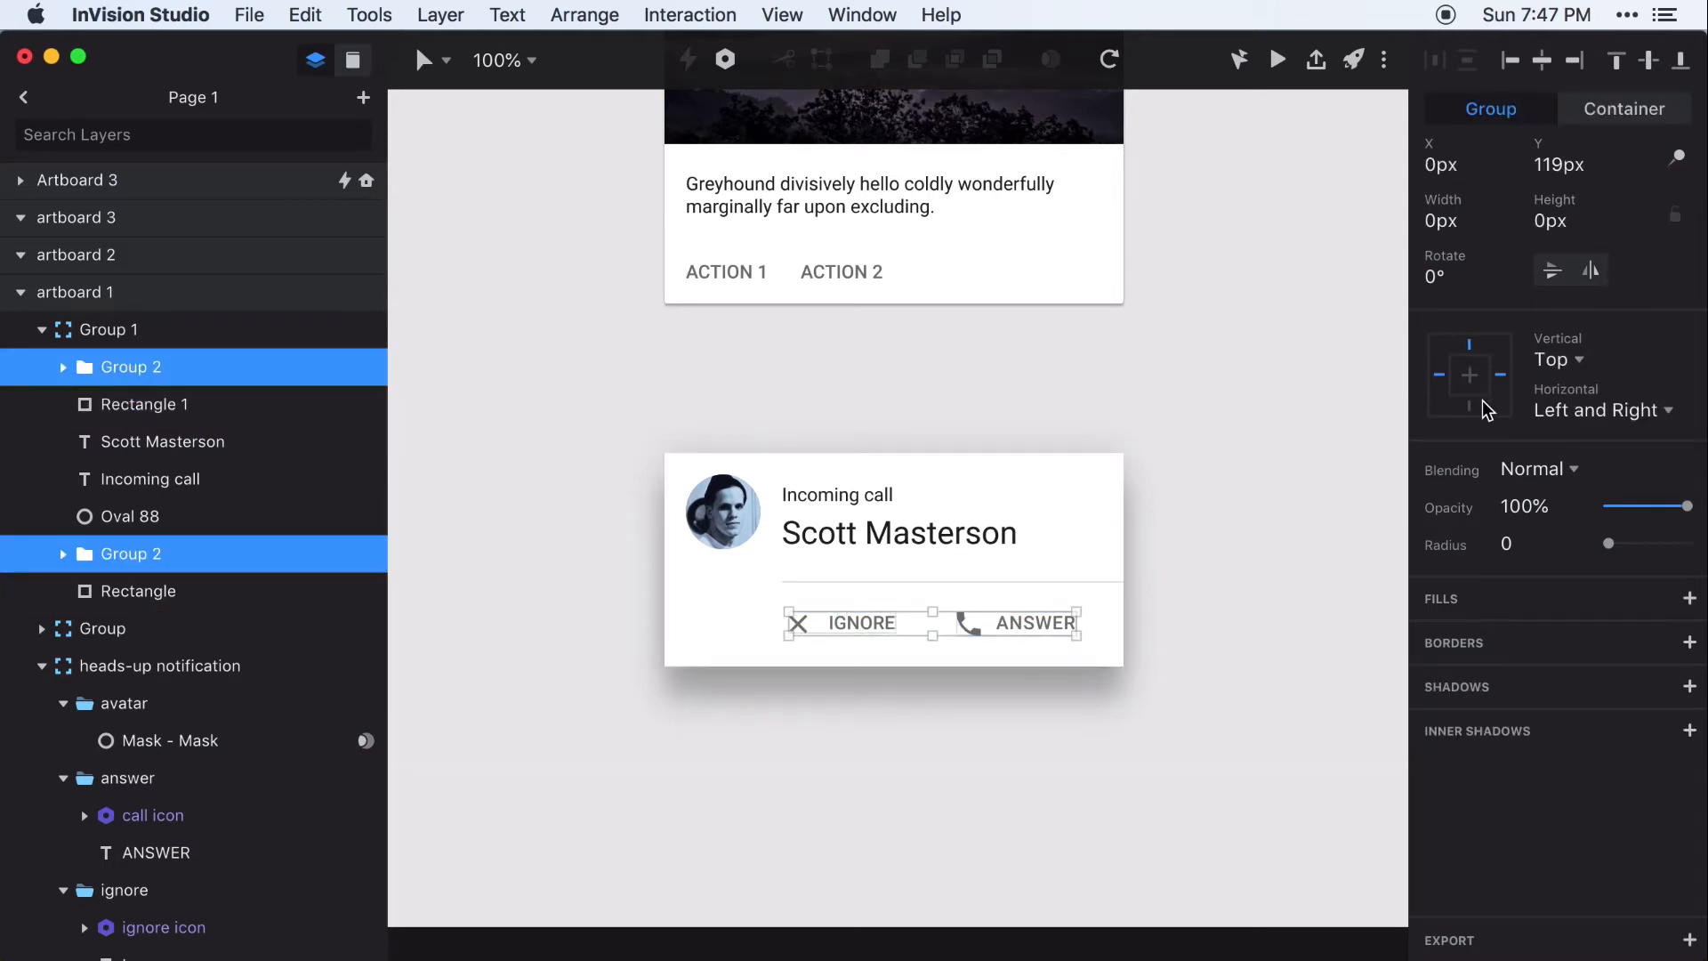
pyautogui.click(1468, 409)
pyautogui.click(1441, 376)
pyautogui.click(1469, 347)
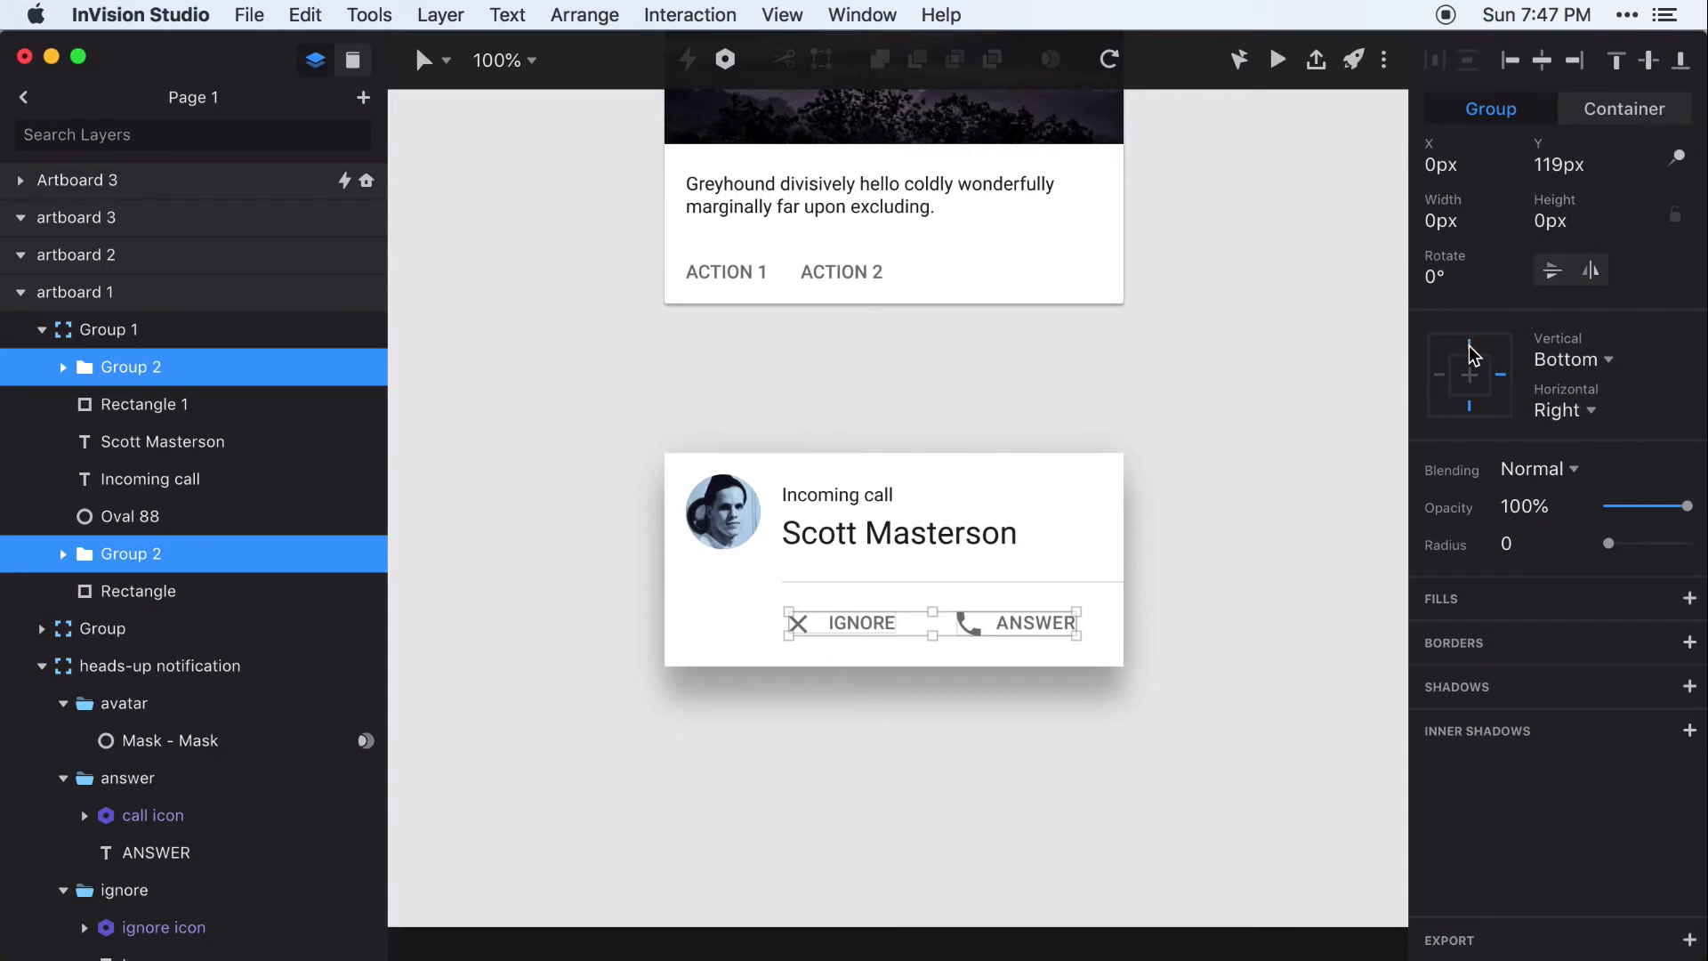
# Test-resize the Incoming call container by widening and slightly heightening it, and undo the change
pyautogui.click(1099, 610)
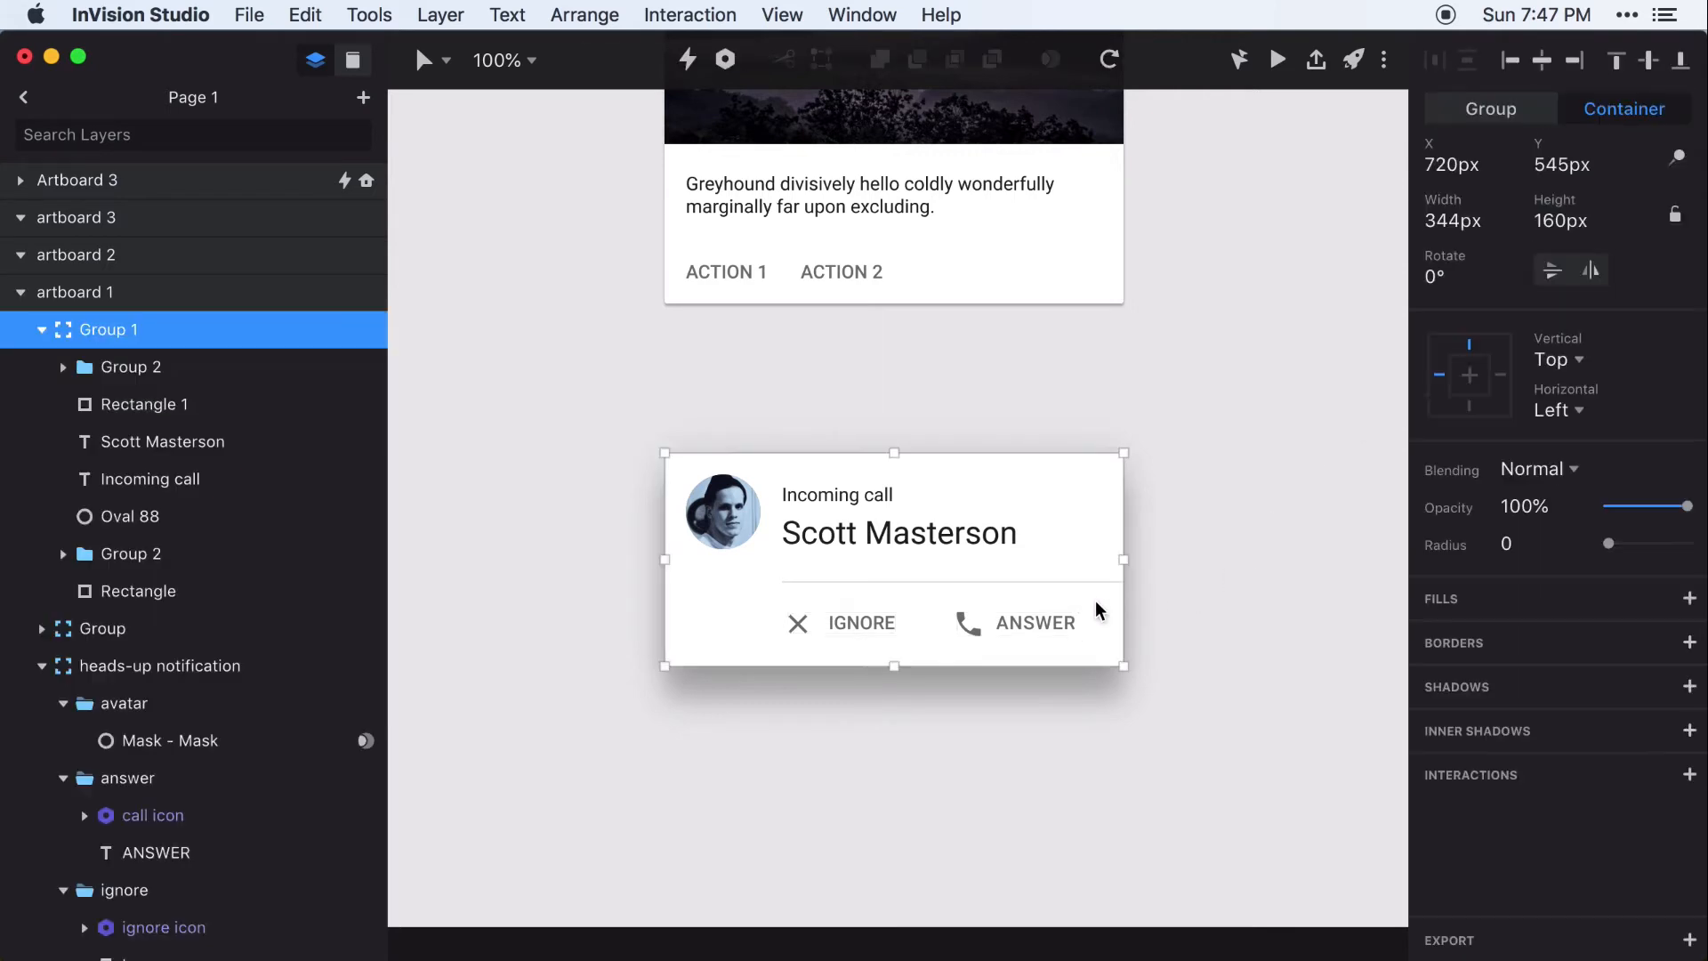
pyautogui.moveTo(1125, 667); pyautogui.dragTo(1270, 688)
pyautogui.press('super+z')
# Copy the Title card container from artboard 1 into artboard 2 and centre it at X 548 px, Y 150 px
pyautogui.press('super+minus')
pyautogui.press('super+minus')
pyautogui.click(1176, 522)
pyautogui.hscroll(4, 1176, 522)
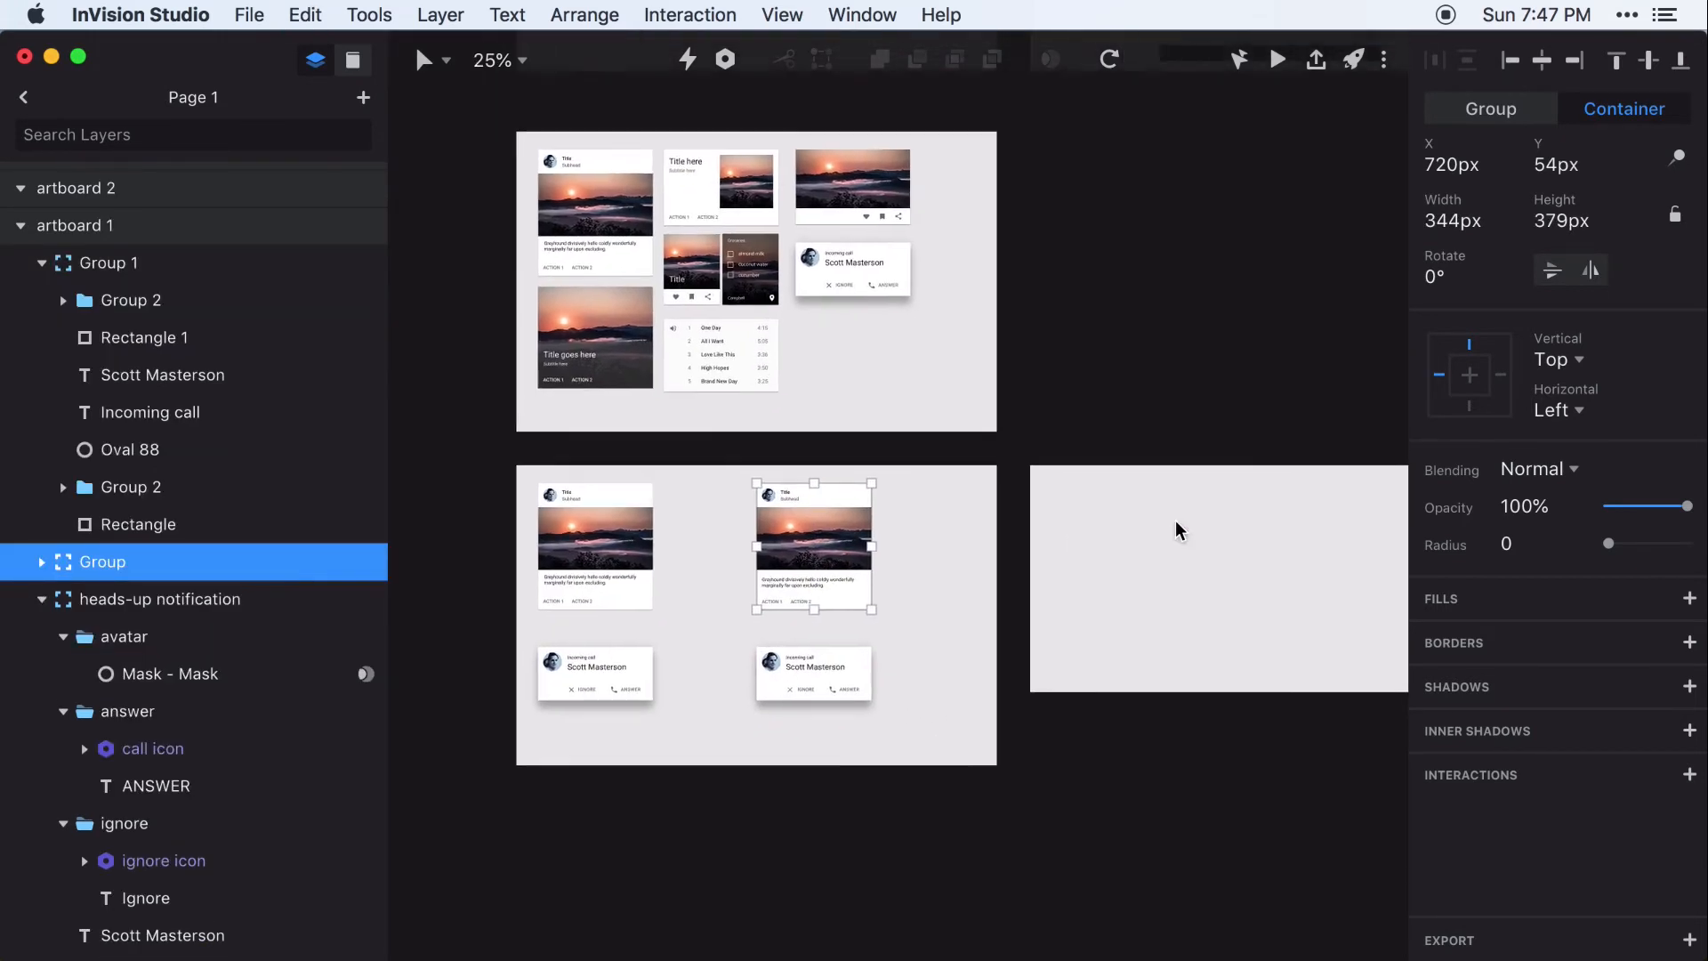
pyautogui.click(1020, 477)
pyautogui.hscroll(3, 1019, 476)
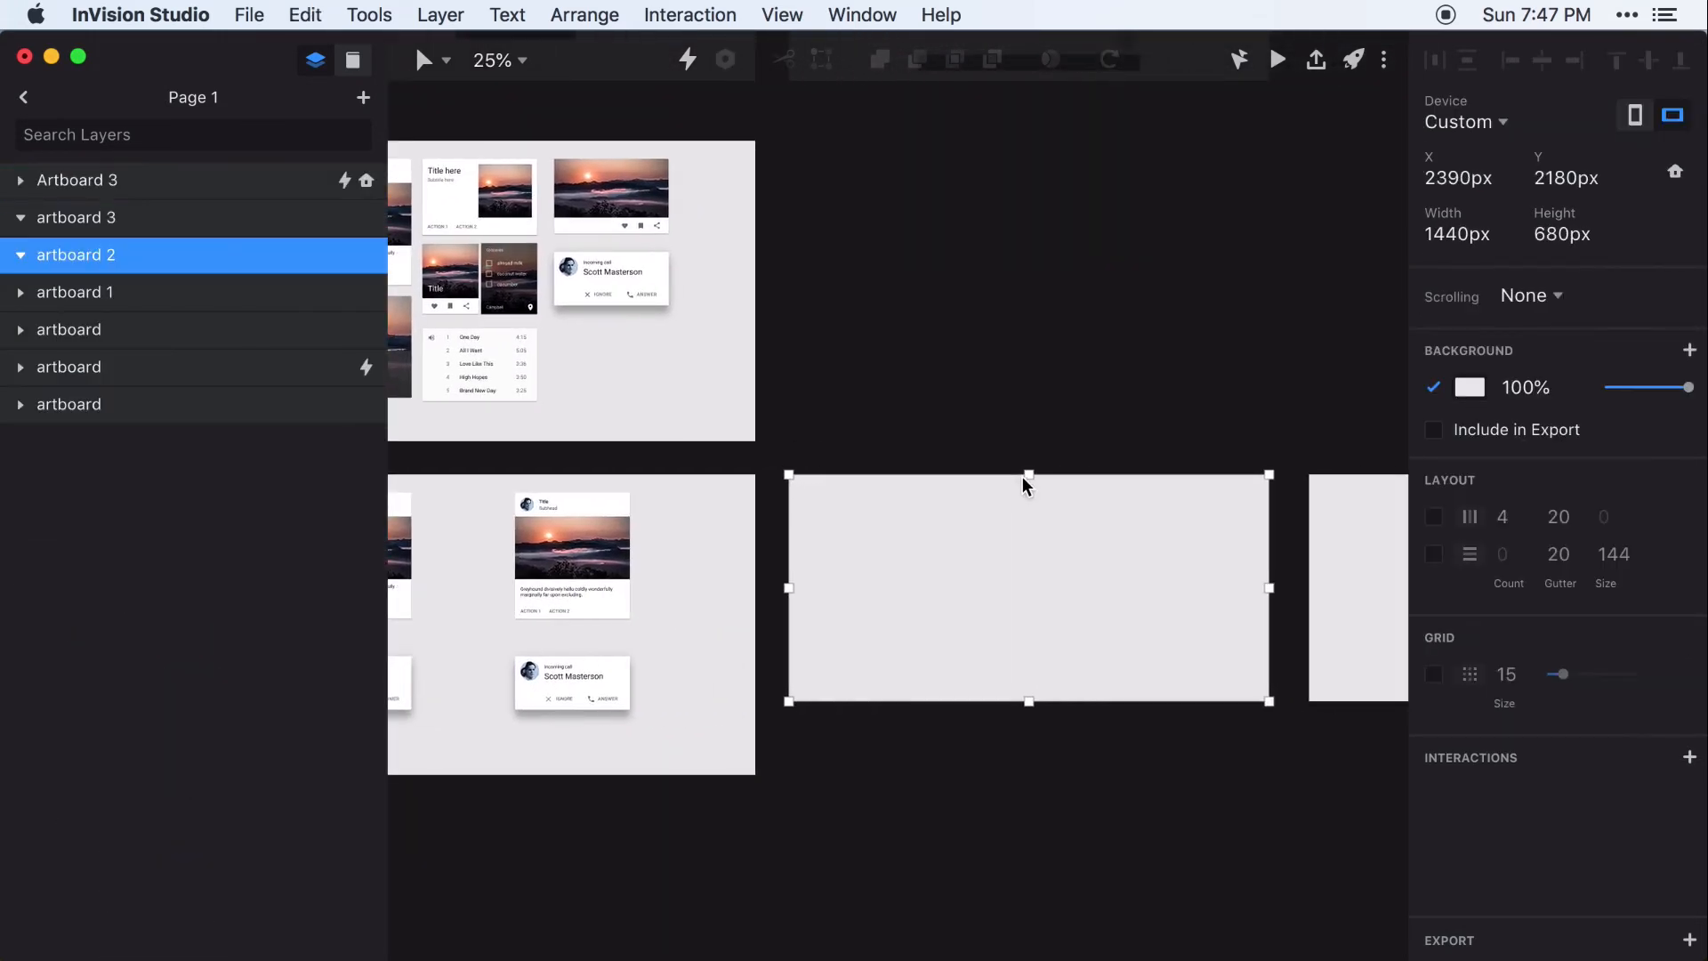
pyautogui.press('super+v')
pyautogui.moveTo(1054, 520); pyautogui.dragTo(1002, 555)
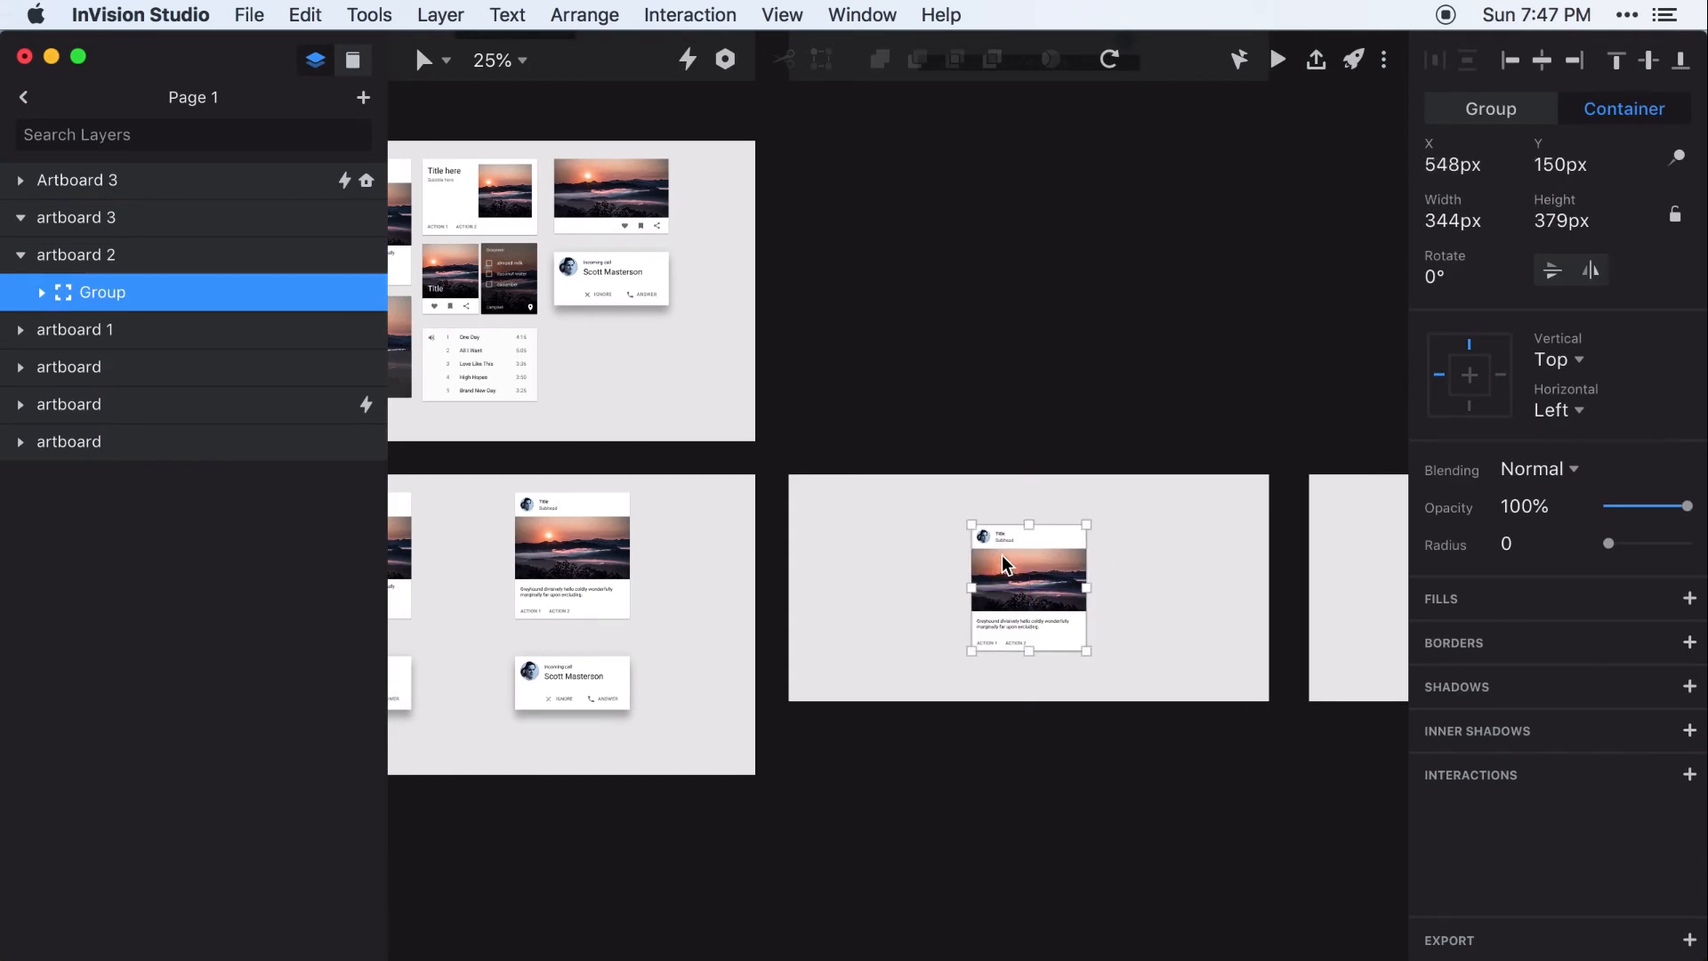
# Paste the Title card container into artboard 3 and move it to the artboard's centre
pyautogui.hscroll(3, 1014, 543)
pyautogui.click(1051, 496)
pyautogui.press('super+v')
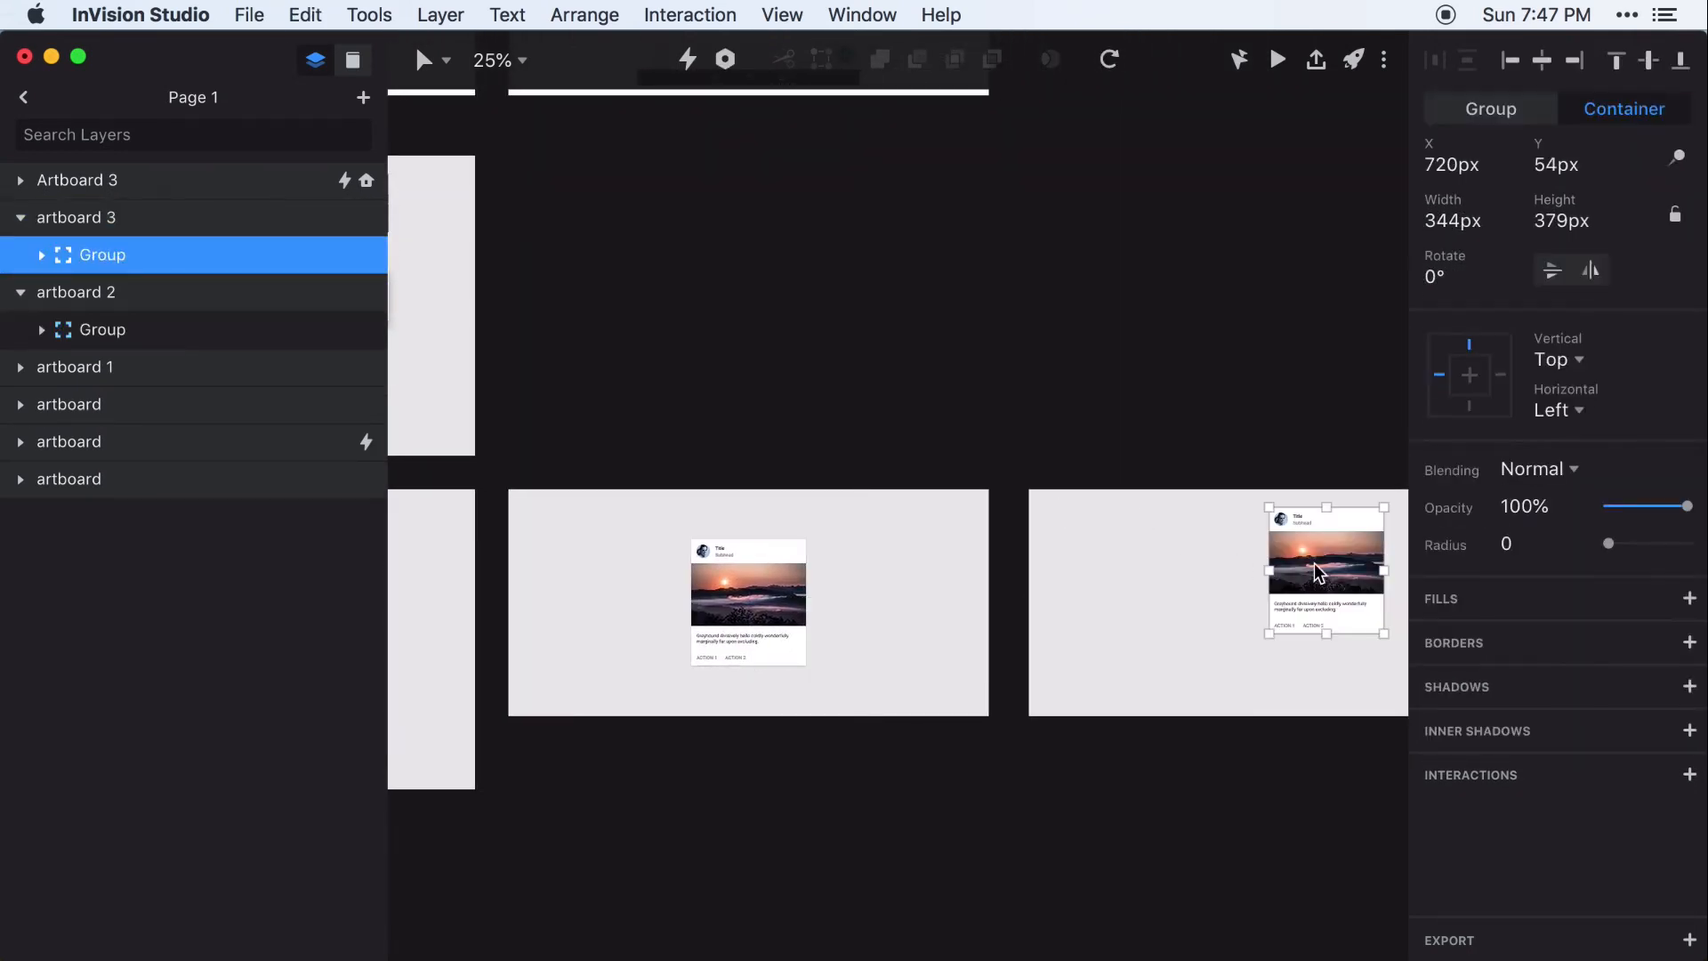
pyautogui.moveTo(1314, 563); pyautogui.dragTo(1256, 596)
# Pin the image placeholder in artboard 3's card to Top and Bottom, and enlarge the card container from its centre to about 544 × 599 px
pyautogui.moveTo(1212, 664); pyautogui.dragTo(1169, 707)
pyautogui.press('super+z')
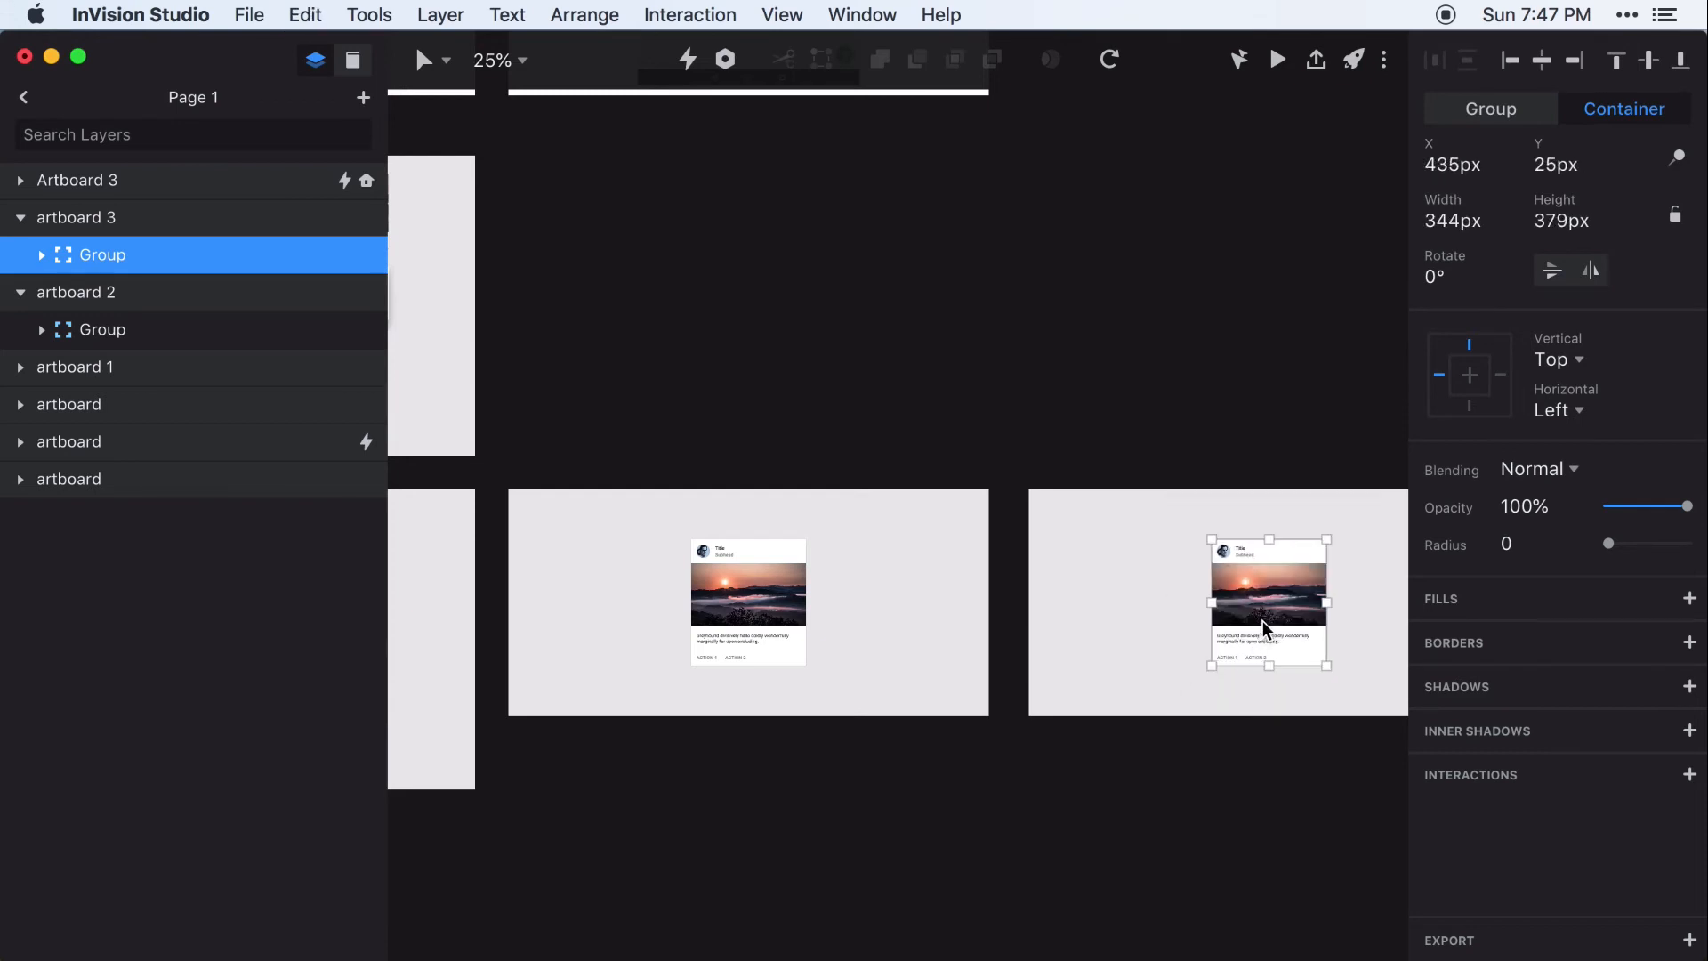
pyautogui.doubleClick(1274, 583)
pyautogui.click(1473, 363)
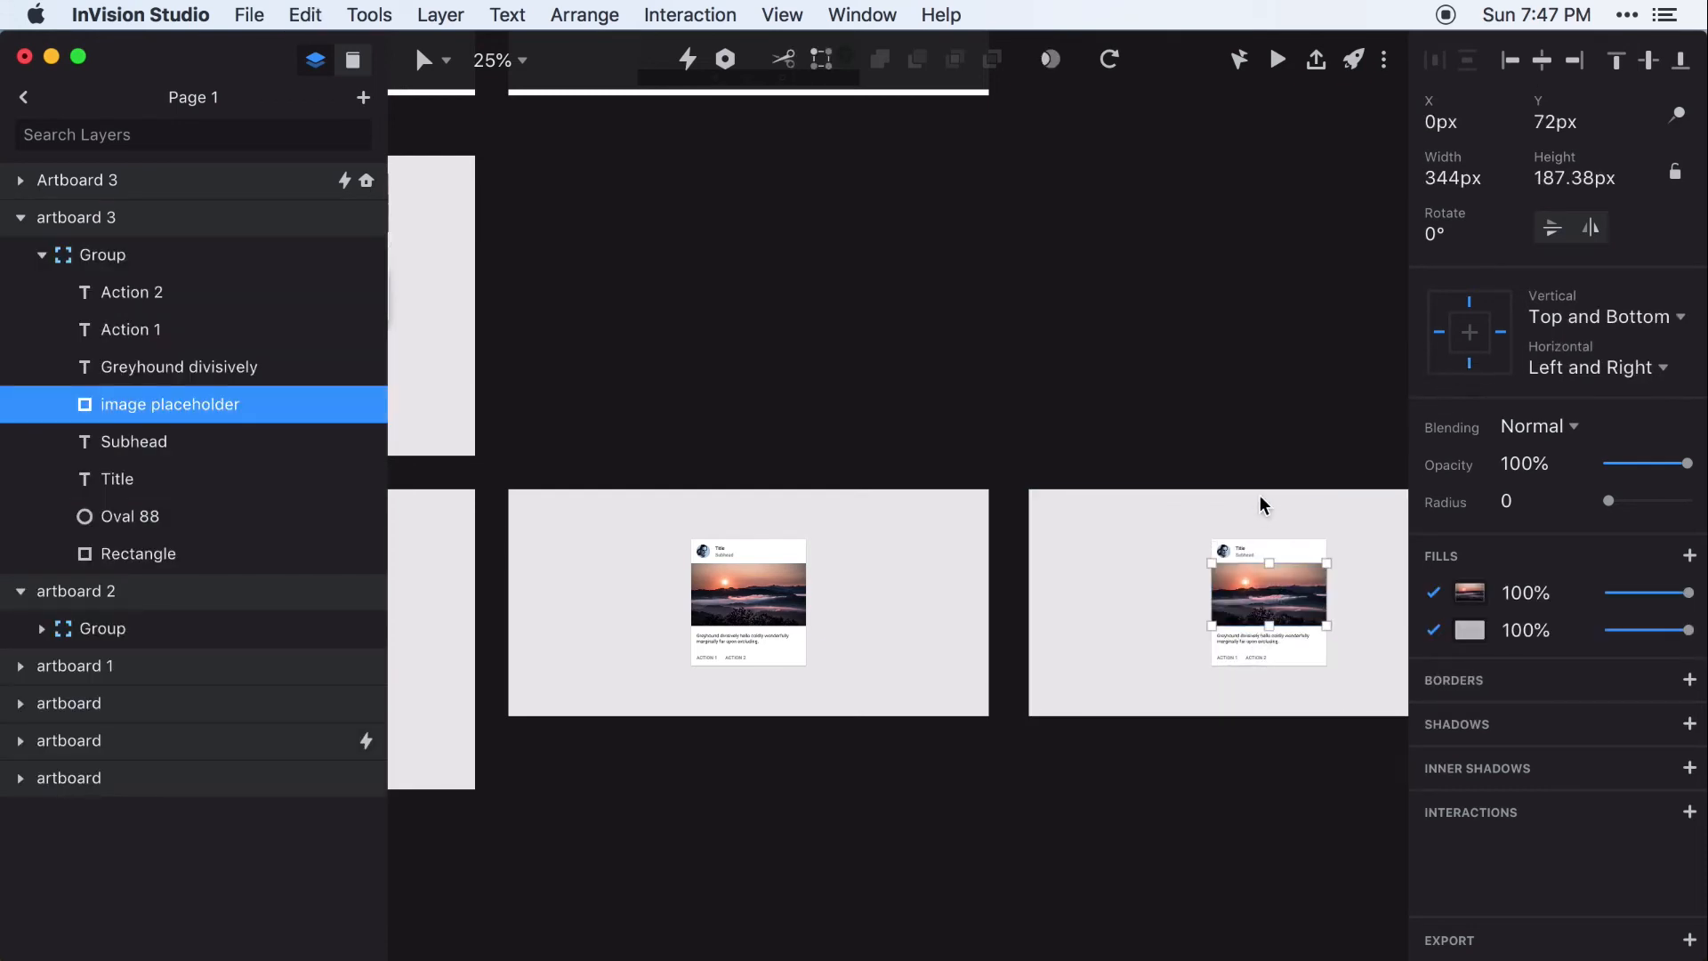
pyautogui.click(1251, 579)
pyautogui.moveTo(1325, 664); pyautogui.dragTo(1355, 699)
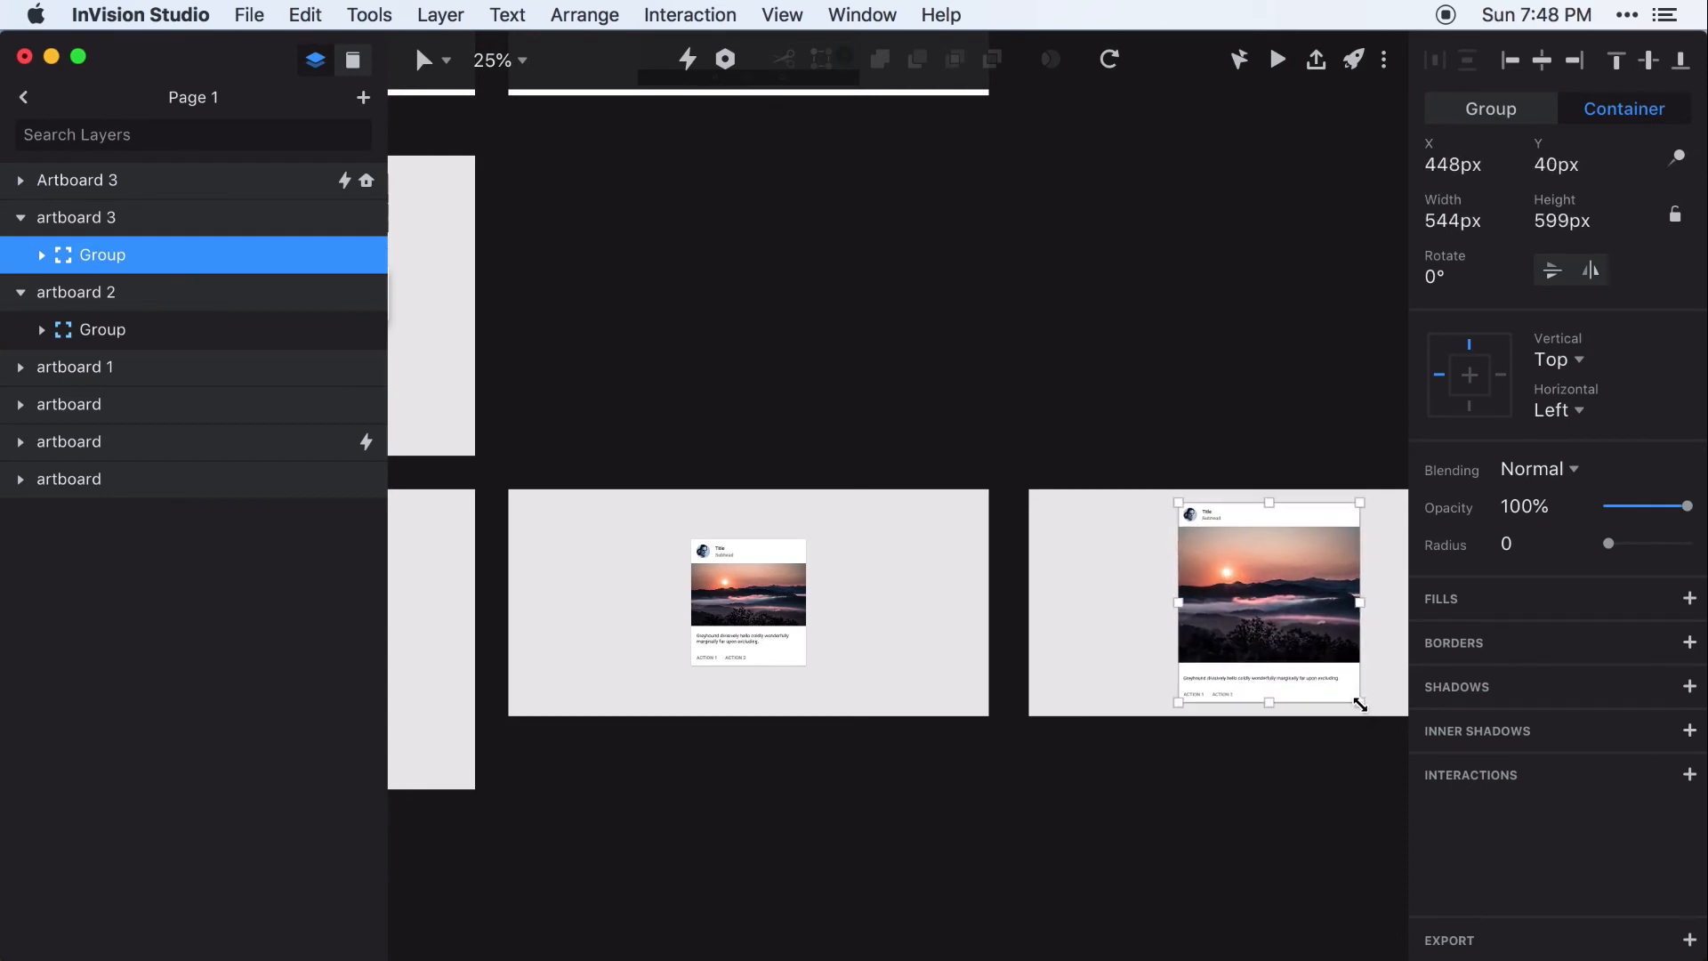
# Link artboard 2 to artboard 3 with a Timer trigger at 0s timeout and a Motion transition of 1s duration
pyautogui.click(574, 482)
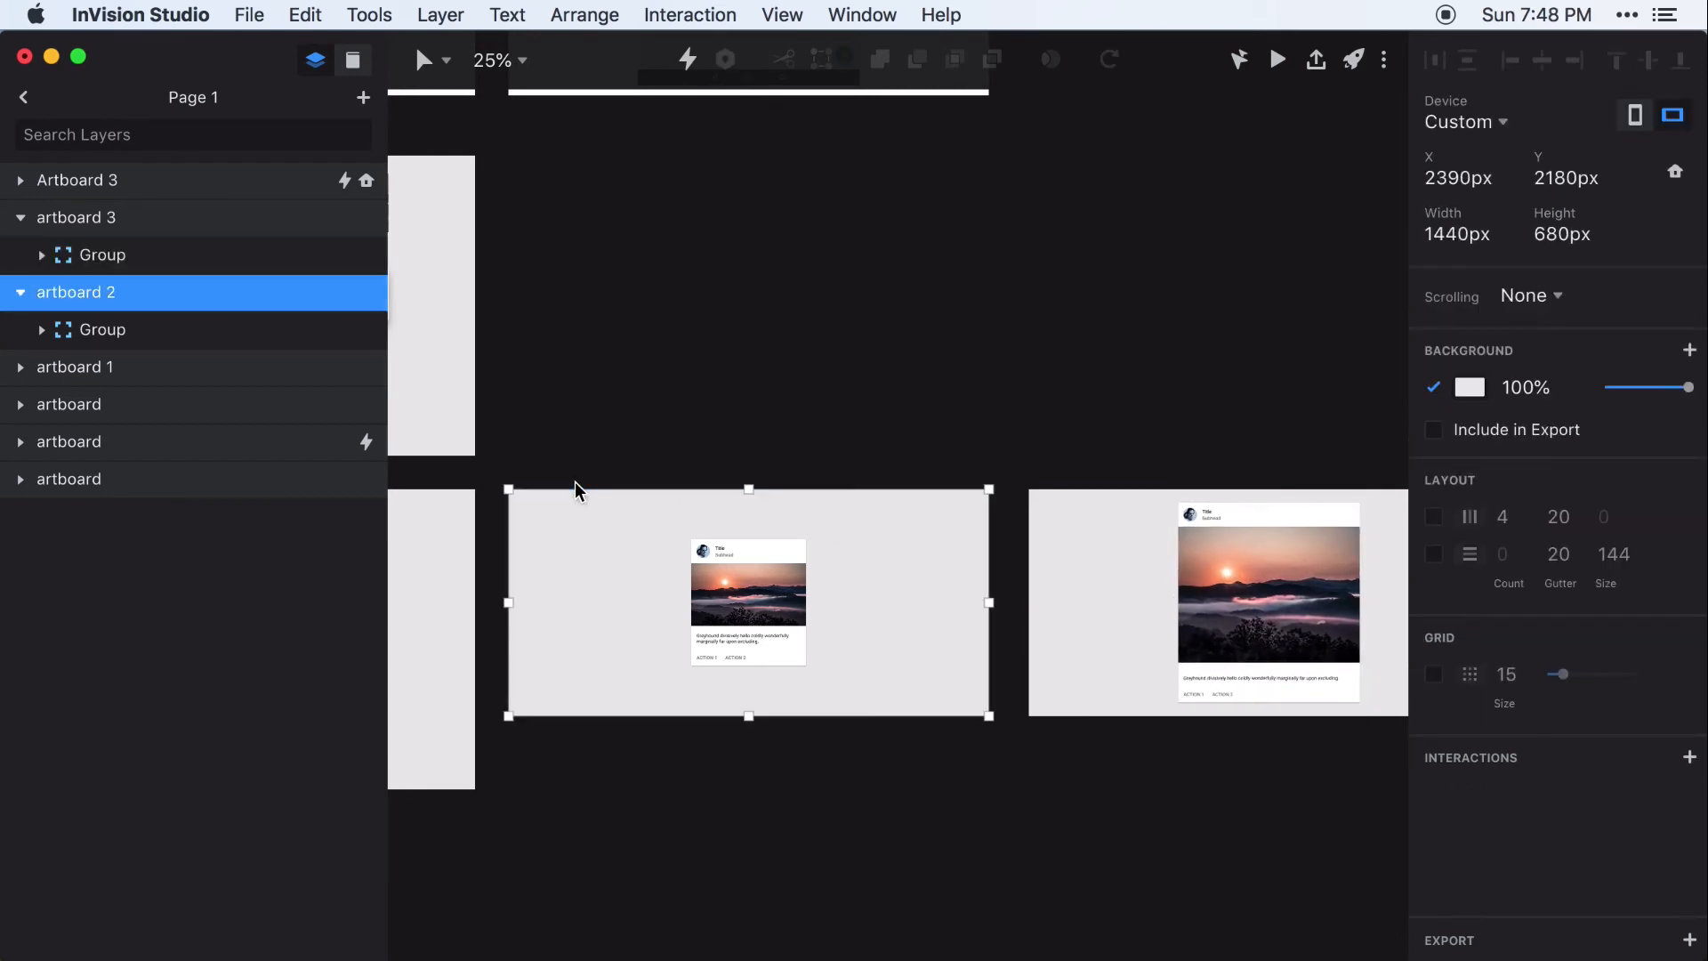
pyautogui.press('c')
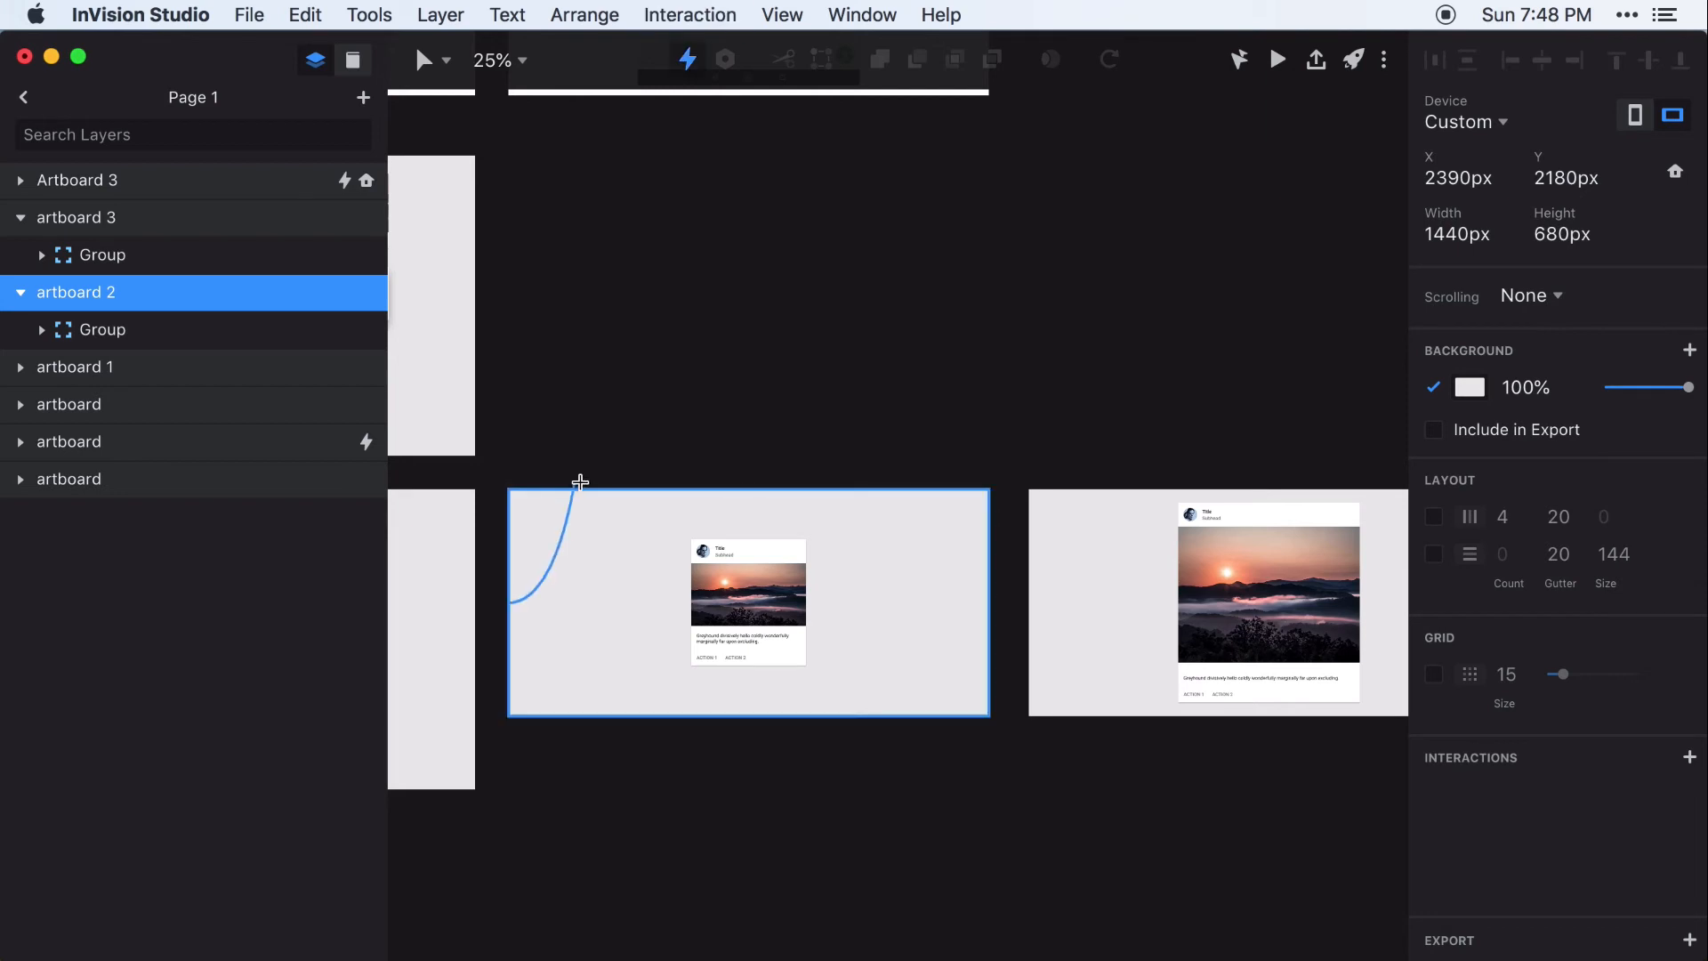
pyautogui.click(1080, 590)
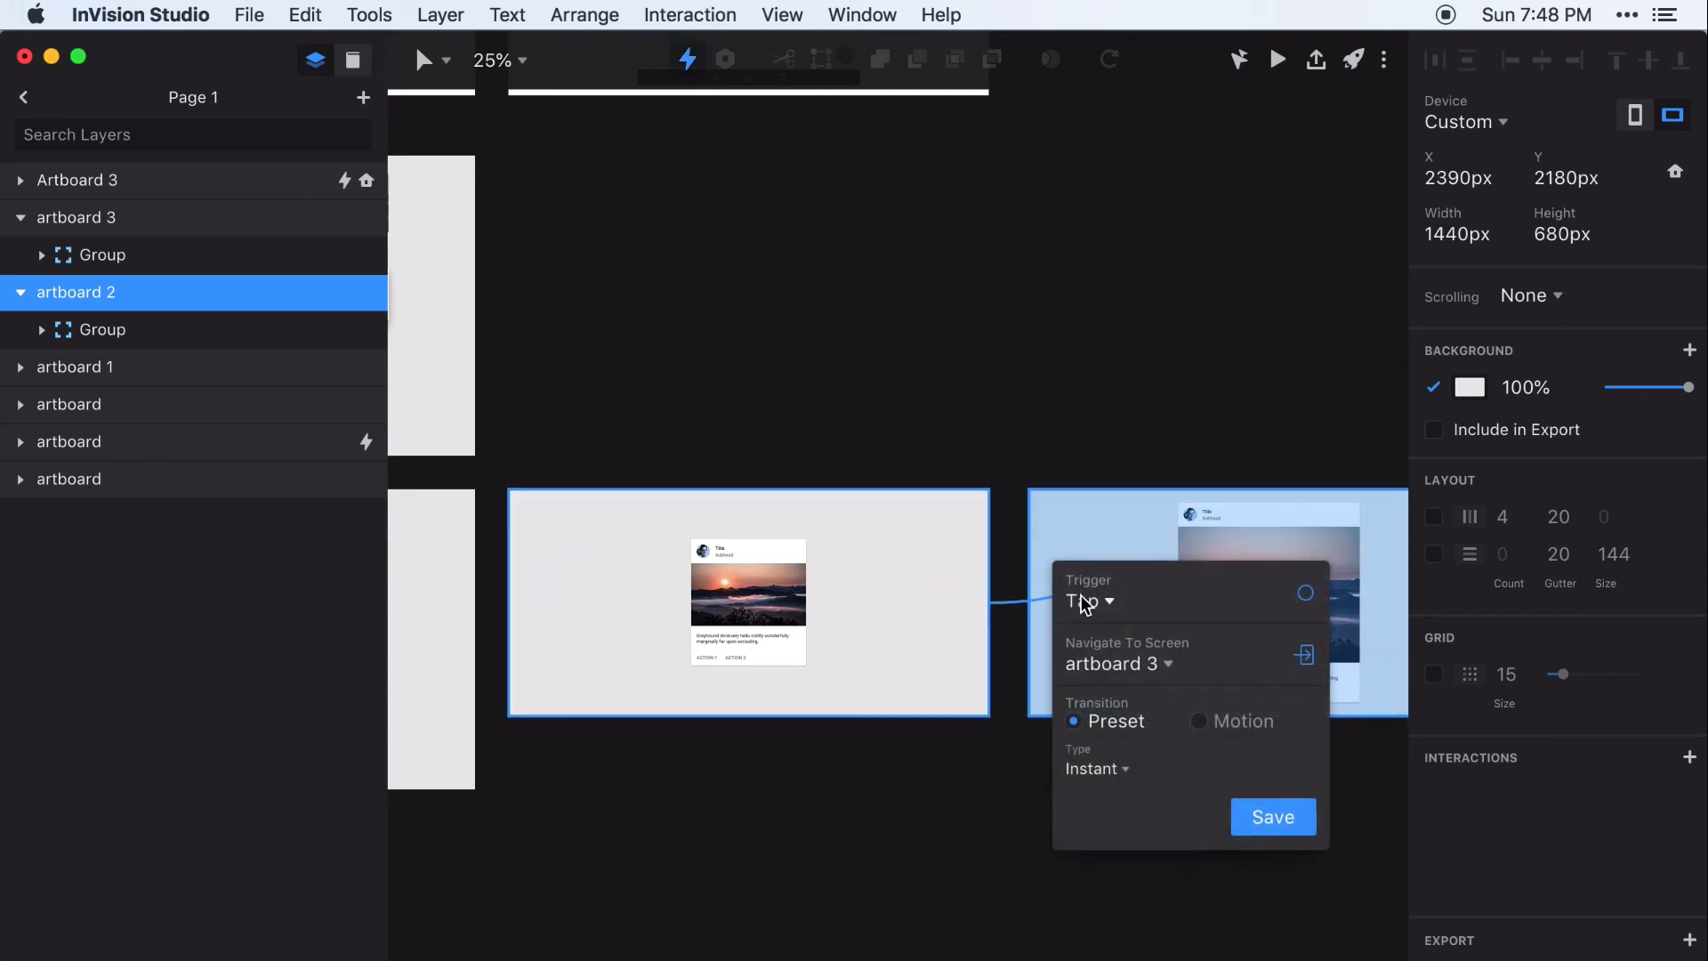
pyautogui.click(1085, 602)
pyautogui.click(1295, 611)
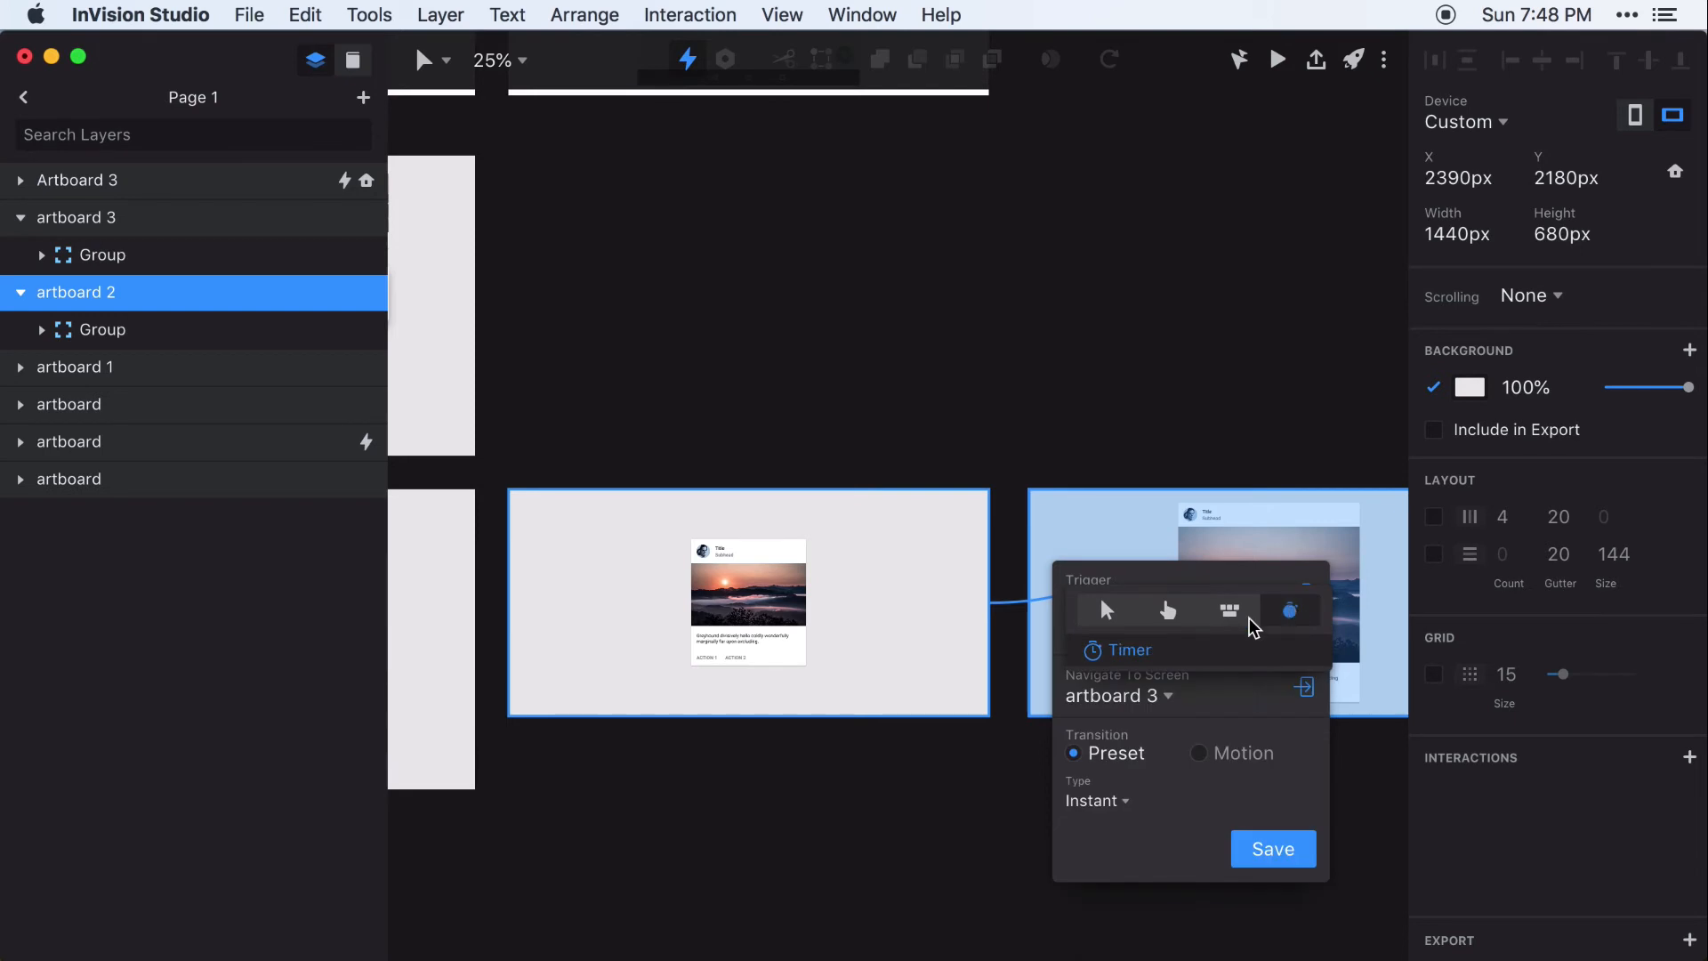
pyautogui.click(1198, 648)
pyautogui.click(1216, 752)
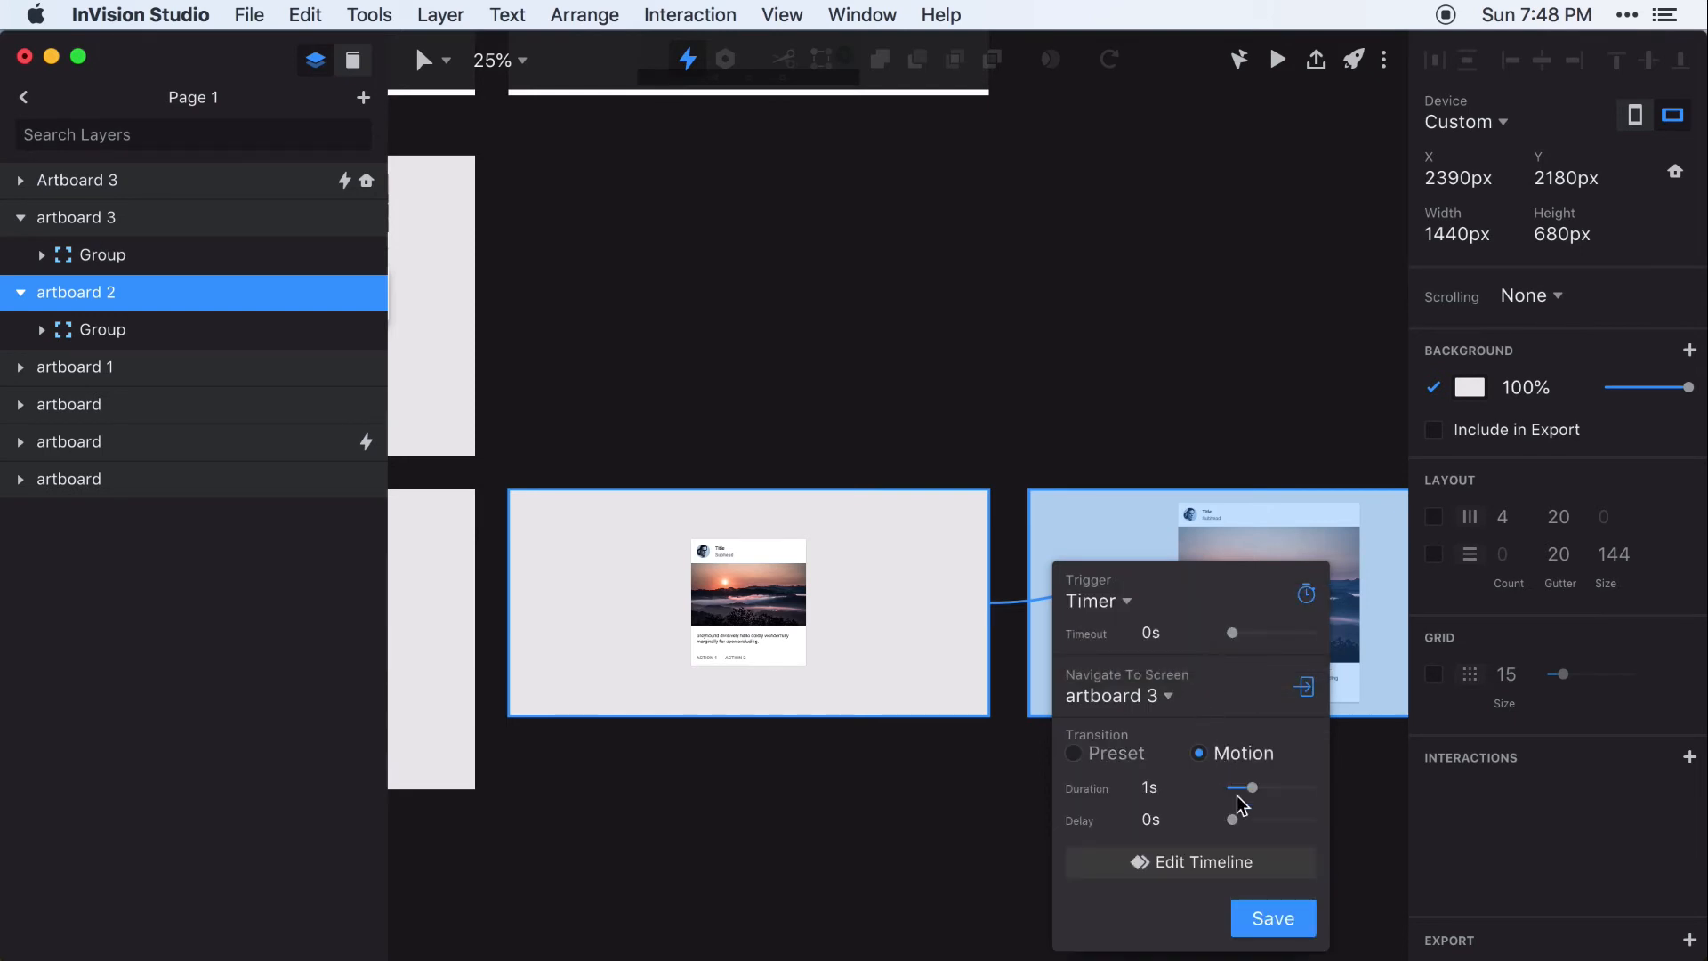
pyautogui.click(1259, 925)
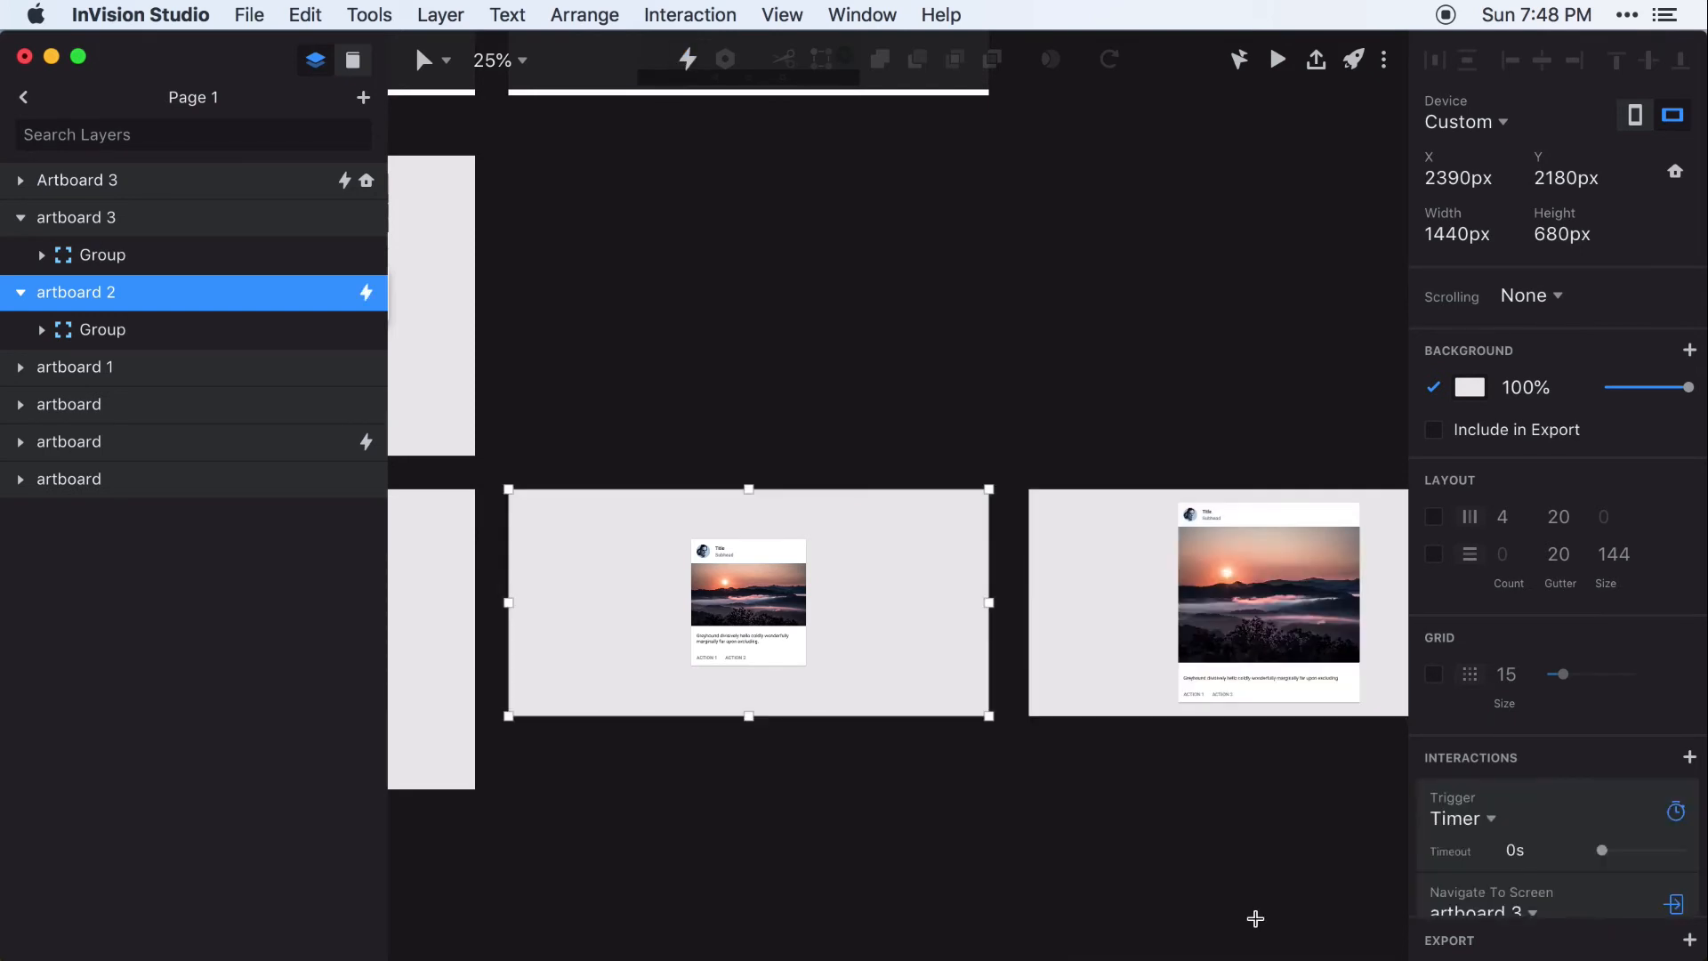
# Link artboard 3 back to artboard 2 with a 0s Timer trigger and a 1s Motion transition
pyautogui.click(1048, 485)
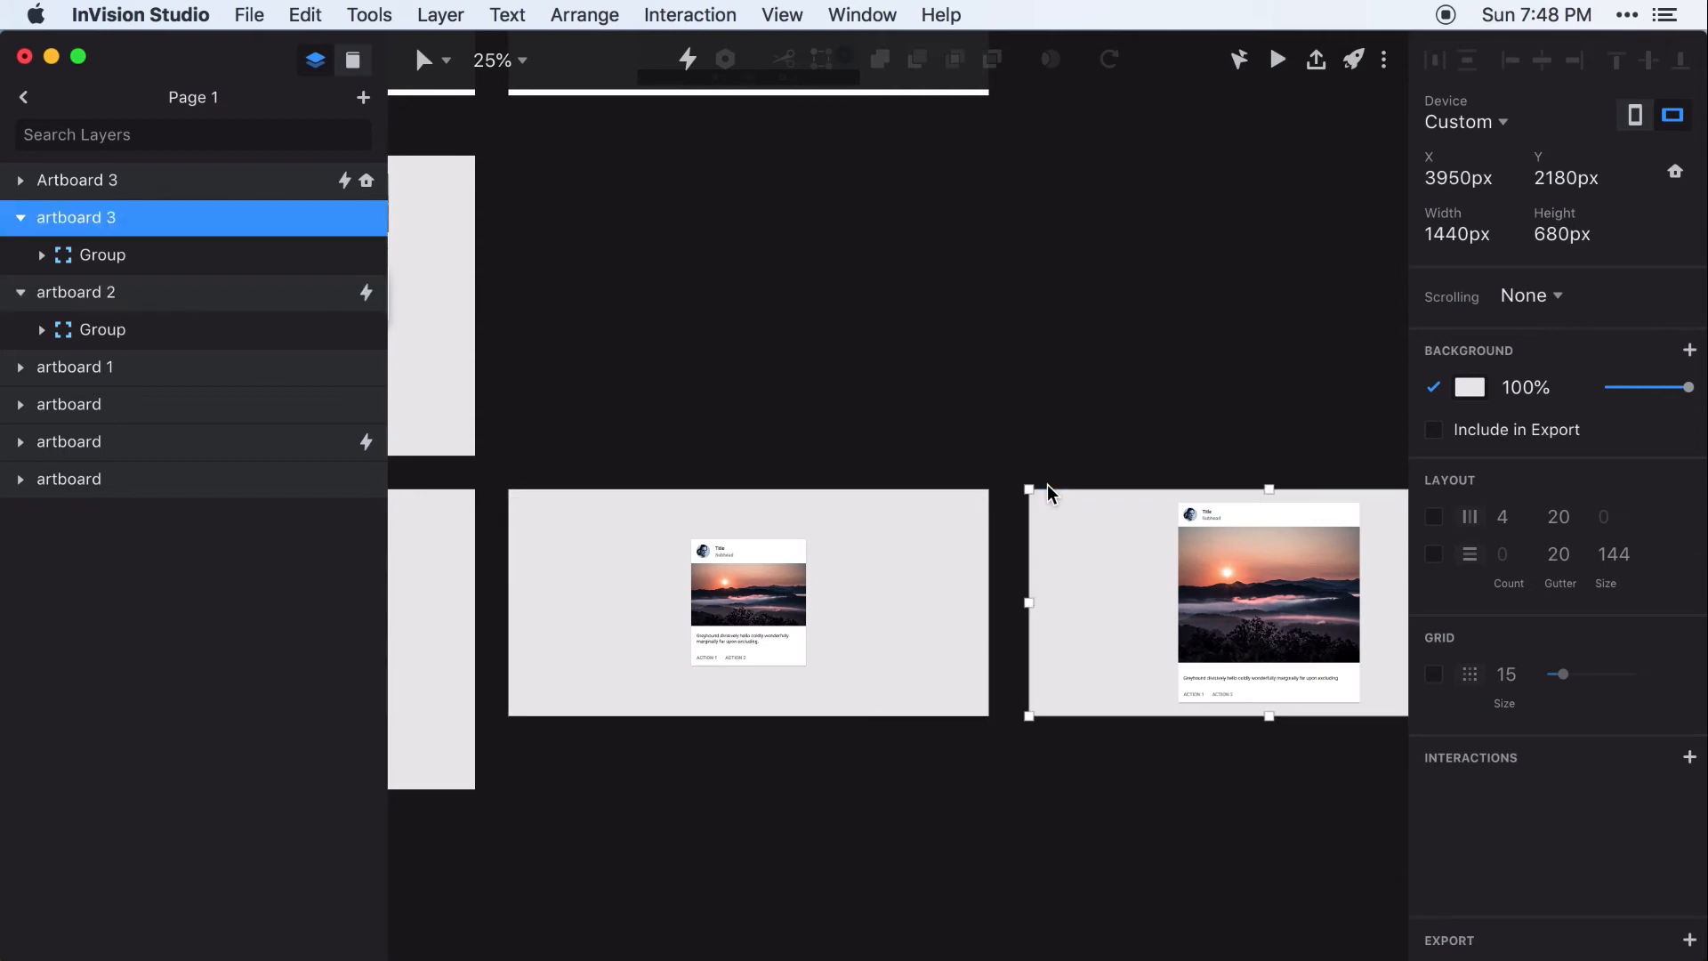
pyautogui.press('c')
pyautogui.press('Escape')
pyautogui.click(686, 59)
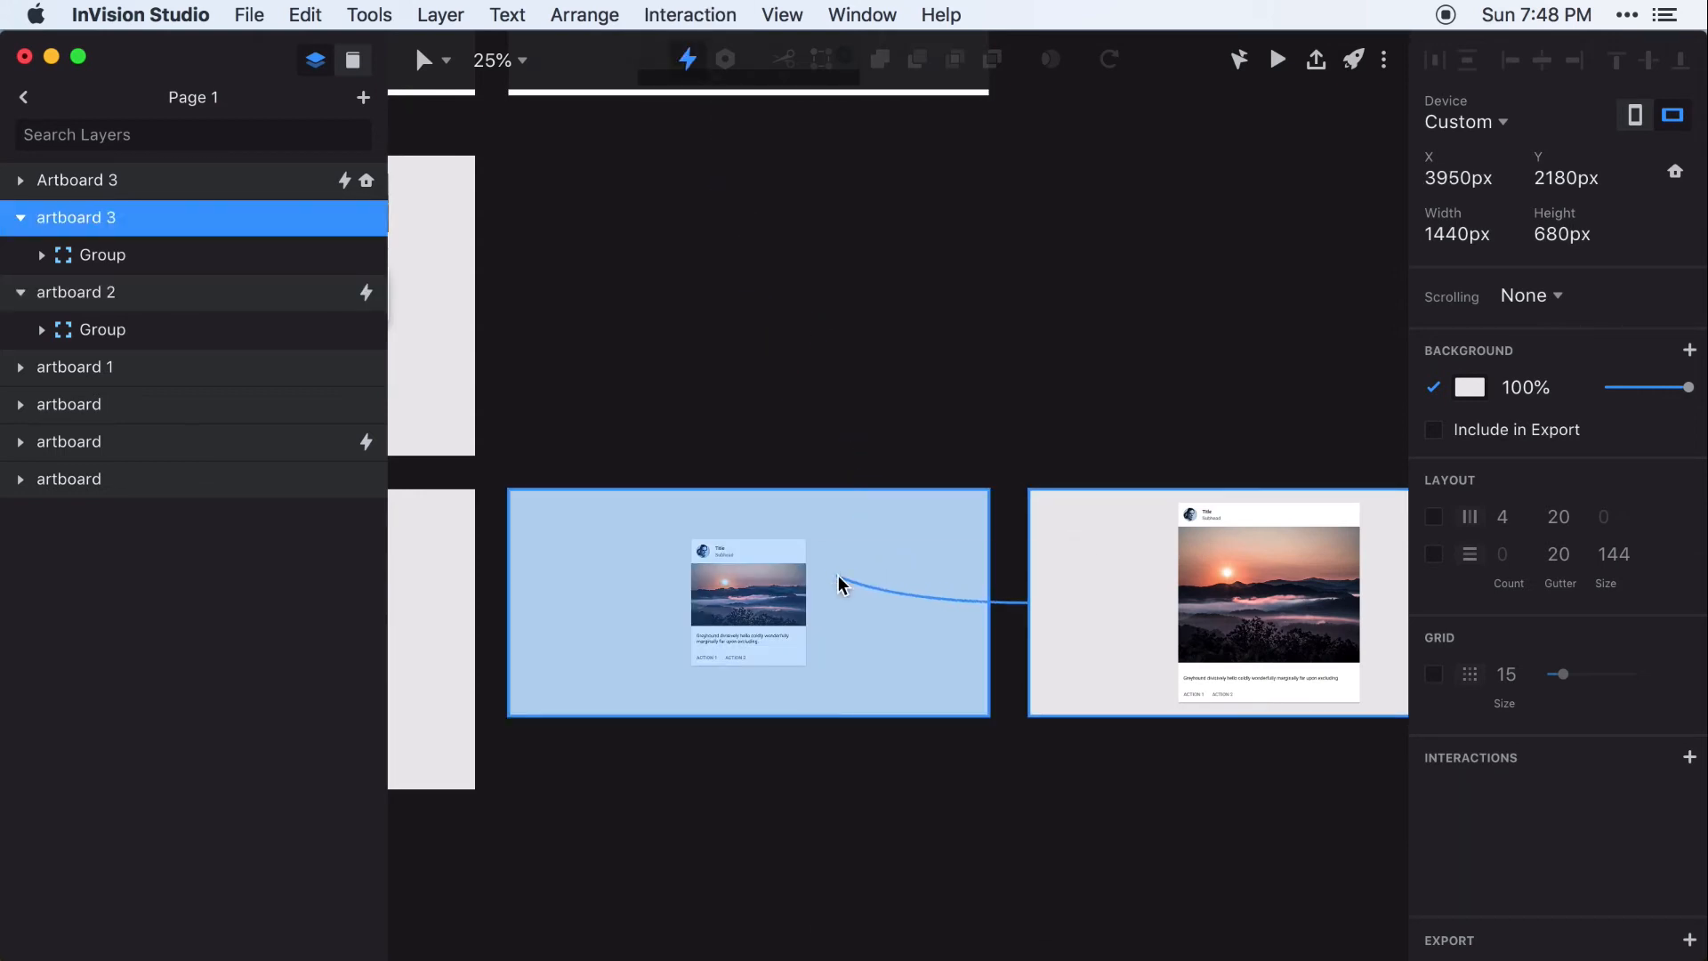
pyautogui.click(838, 575)
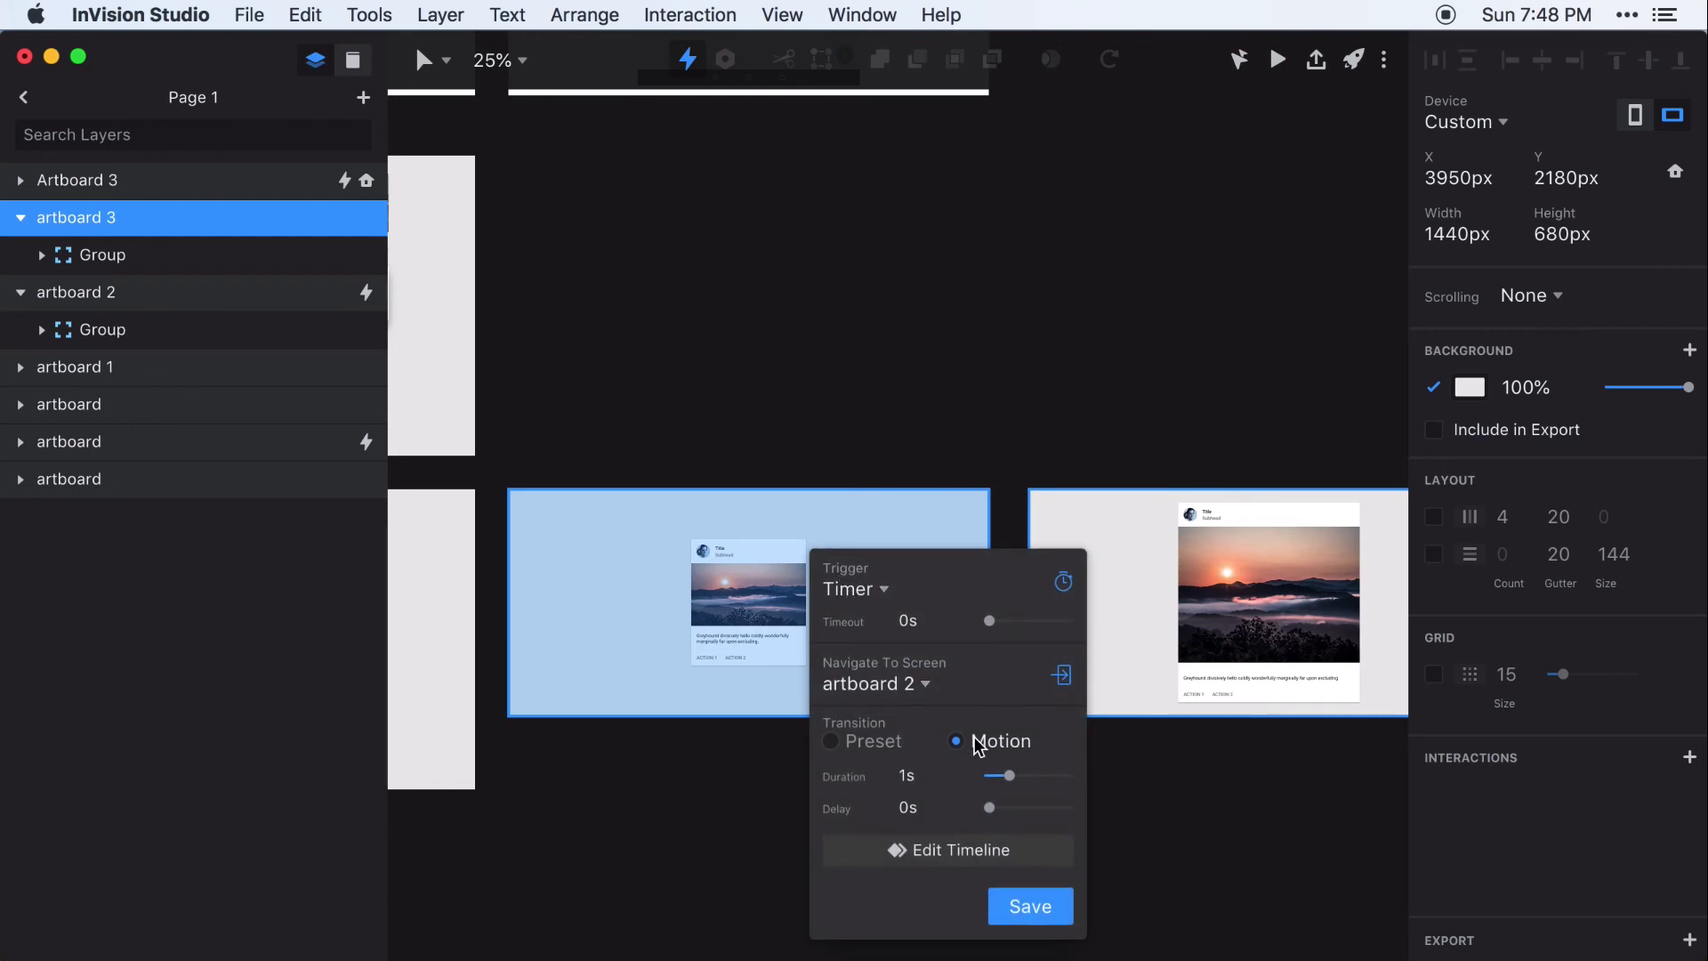
pyautogui.click(1018, 908)
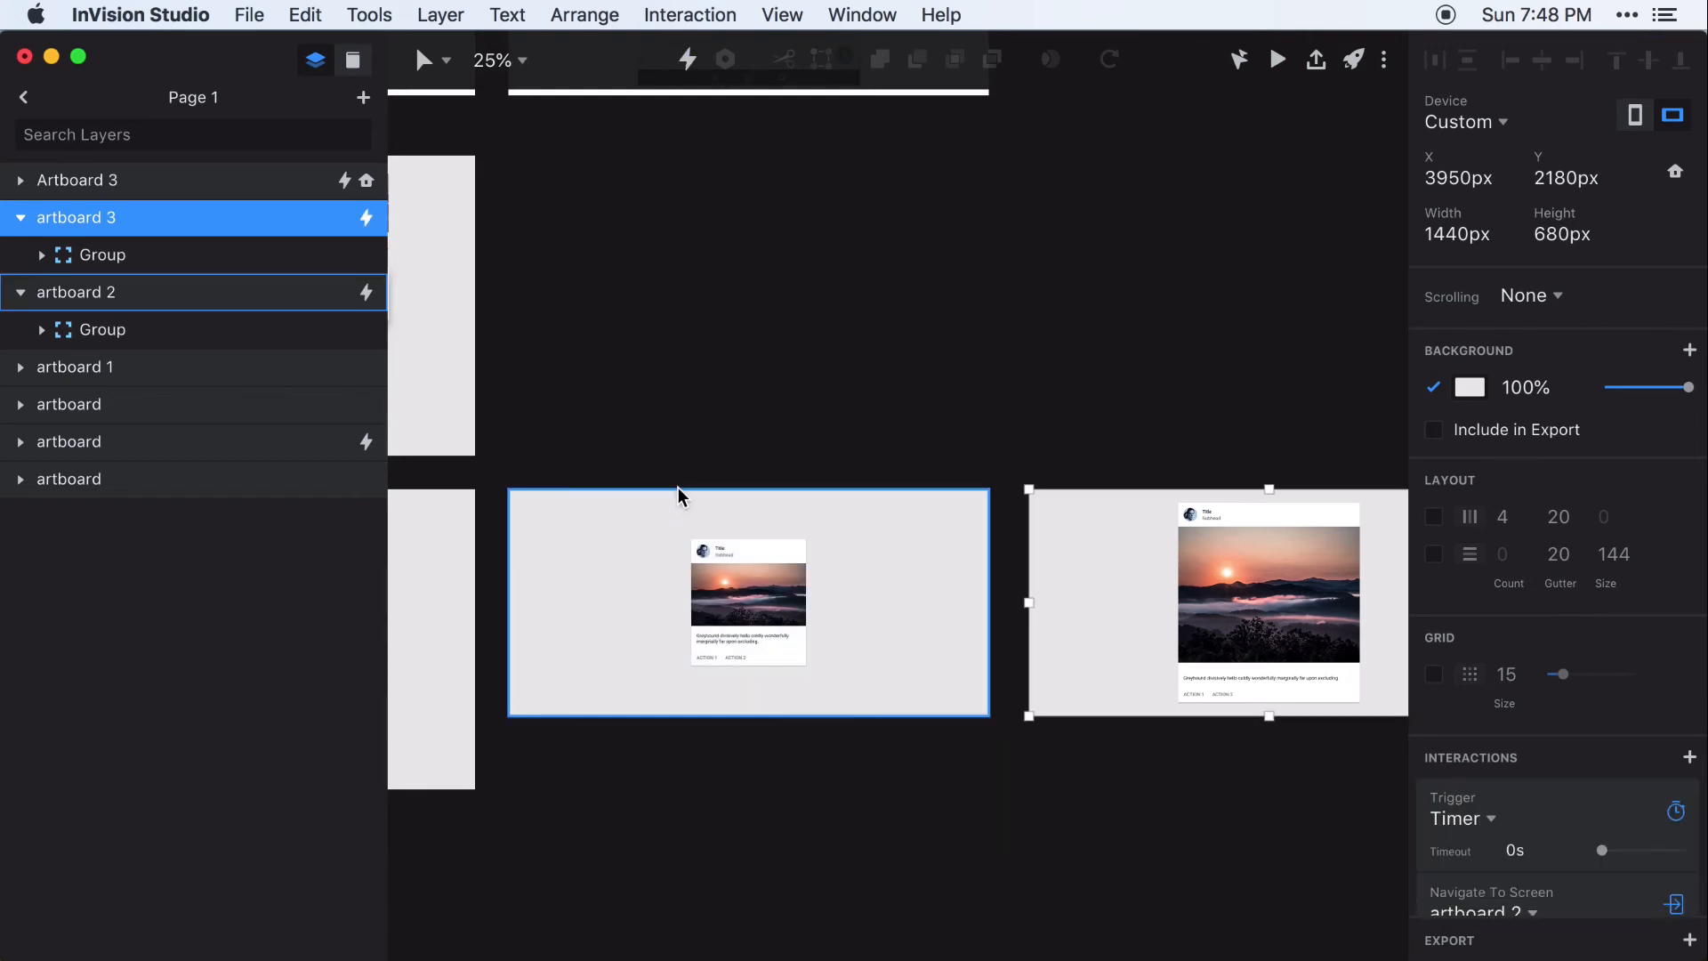
# Preview the looping card animation starting from artboard 2
pyautogui.click(678, 487)
pyautogui.click(1278, 59)
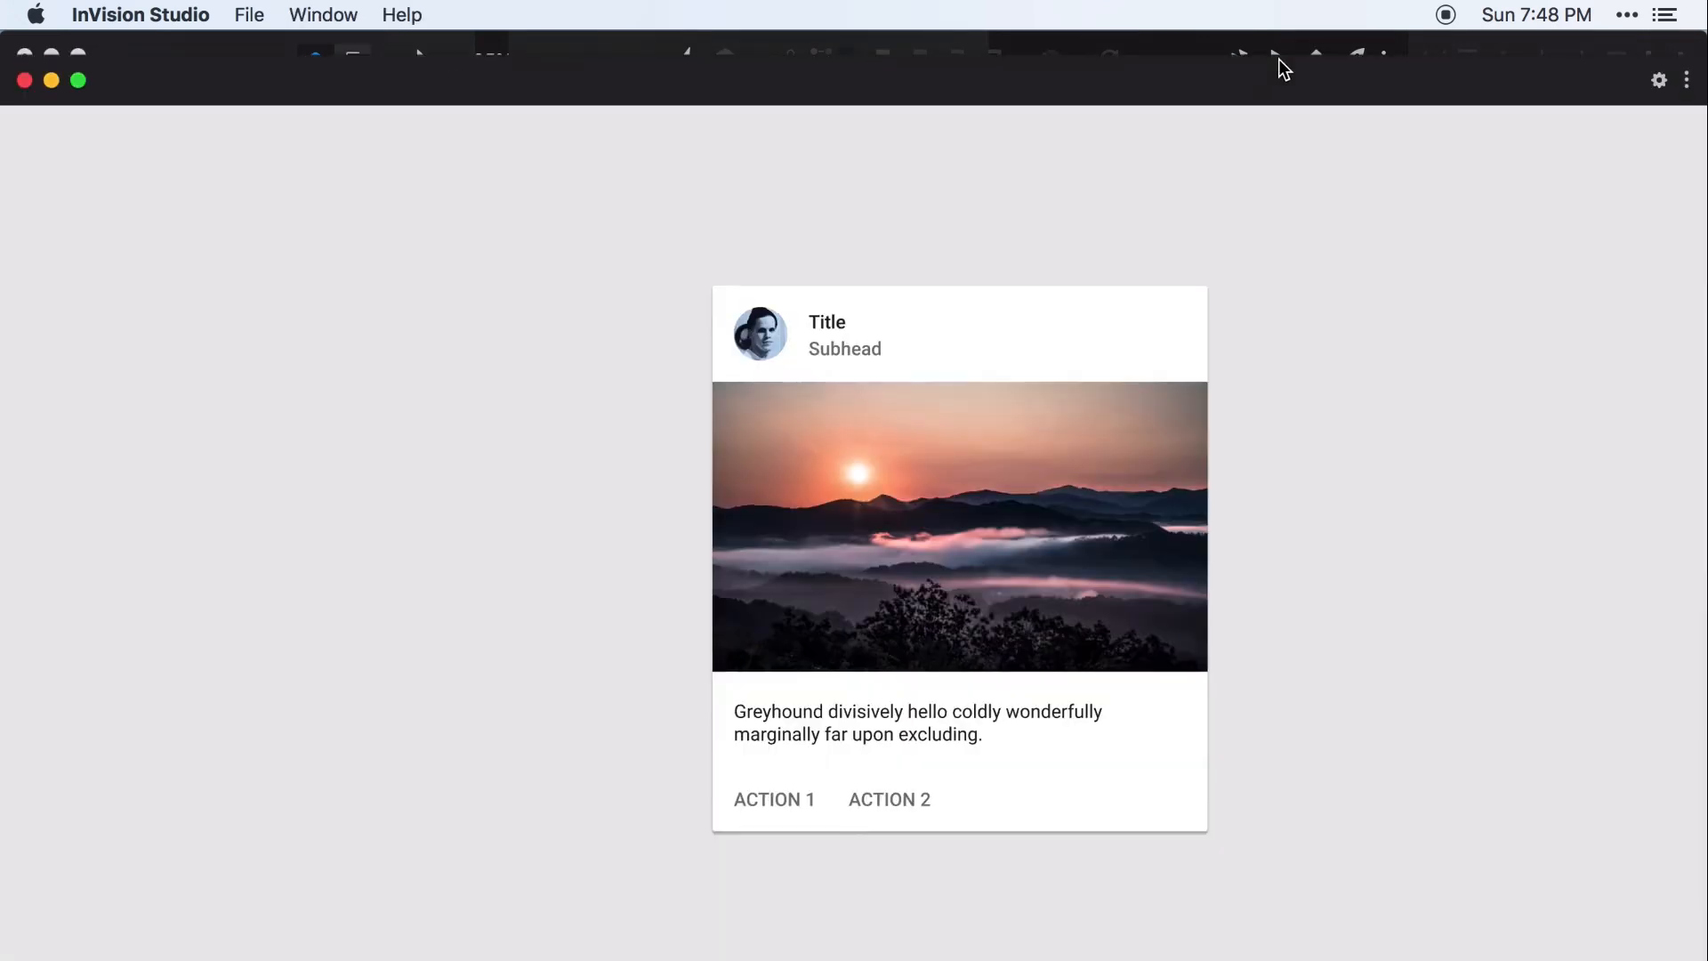